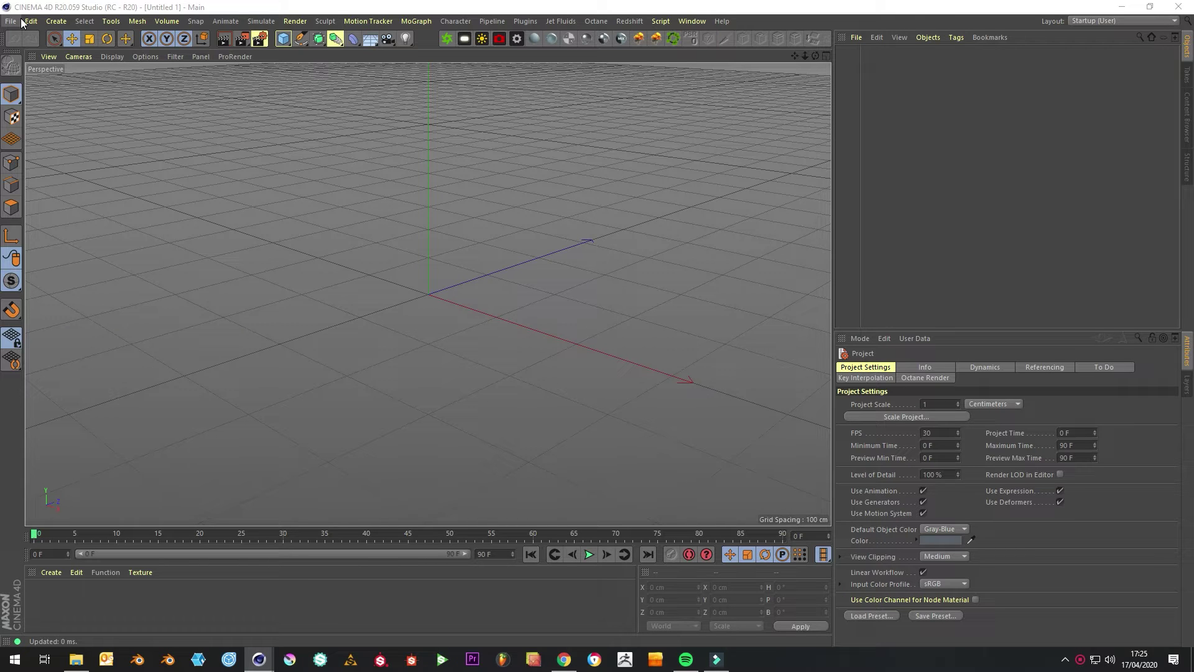
# Import the Alembic file WaterPro.abc, bringing its points in as a polygon object.
pyautogui.click(11, 22)
pyautogui.click(37, 47)
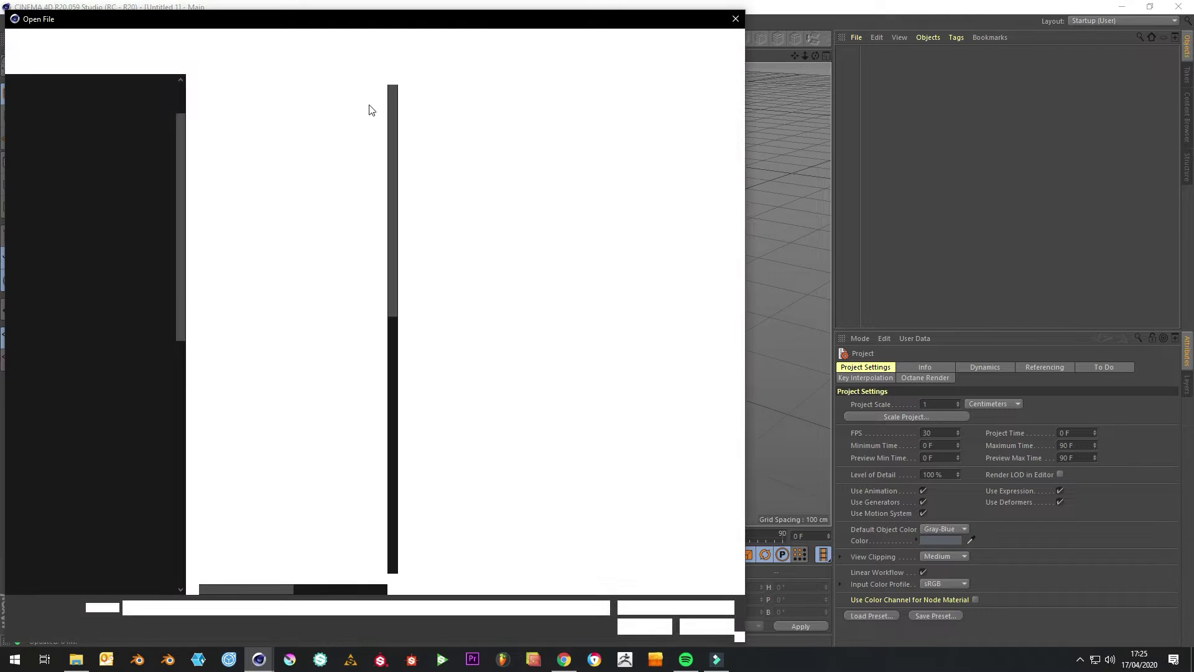
pyautogui.doubleClick(238, 208)
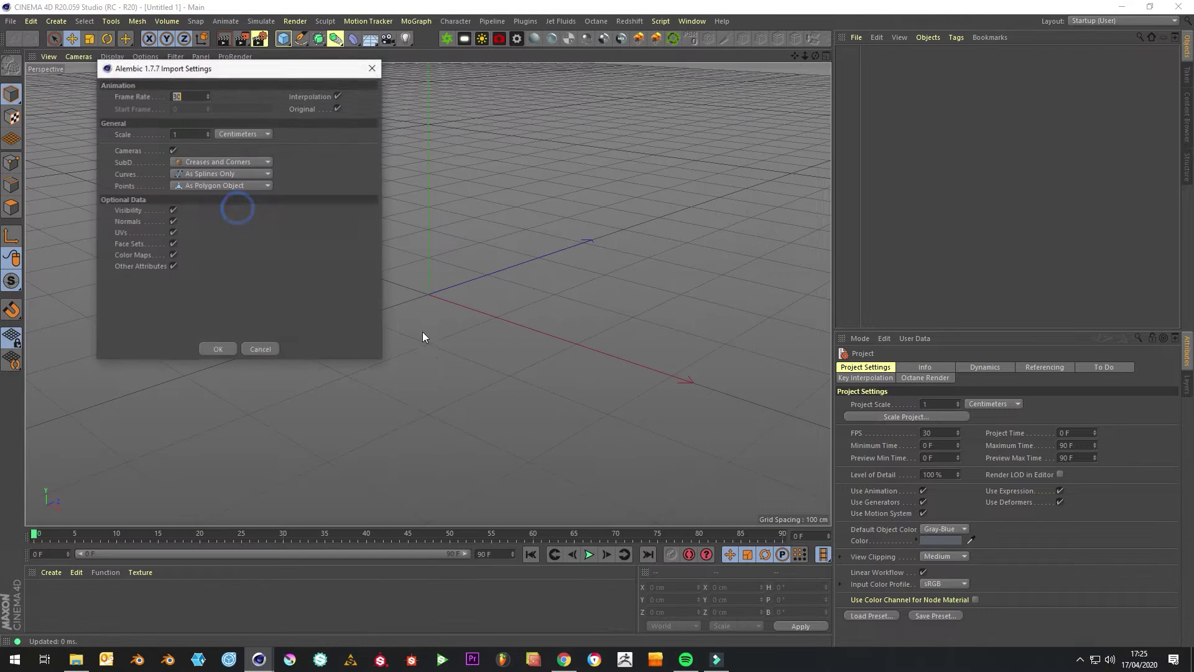
pyautogui.moveTo(251, 76); pyautogui.dragTo(583, 163)
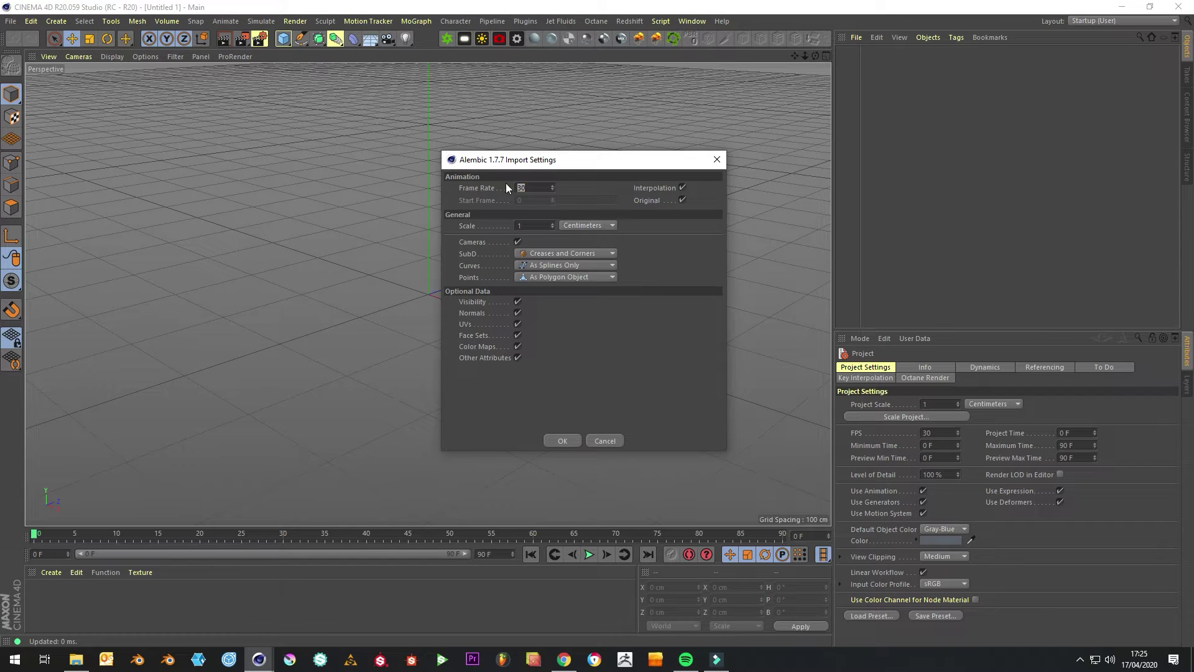
pyautogui.click(575, 279)
pyautogui.click(560, 302)
pyautogui.click(589, 280)
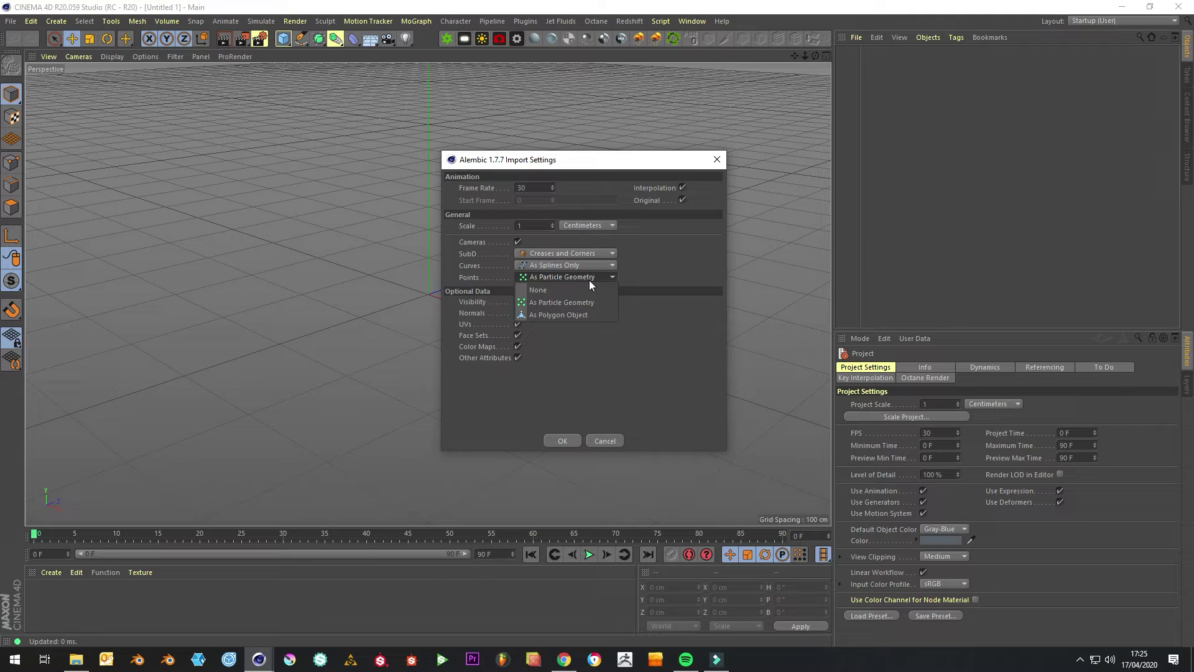
pyautogui.click(558, 315)
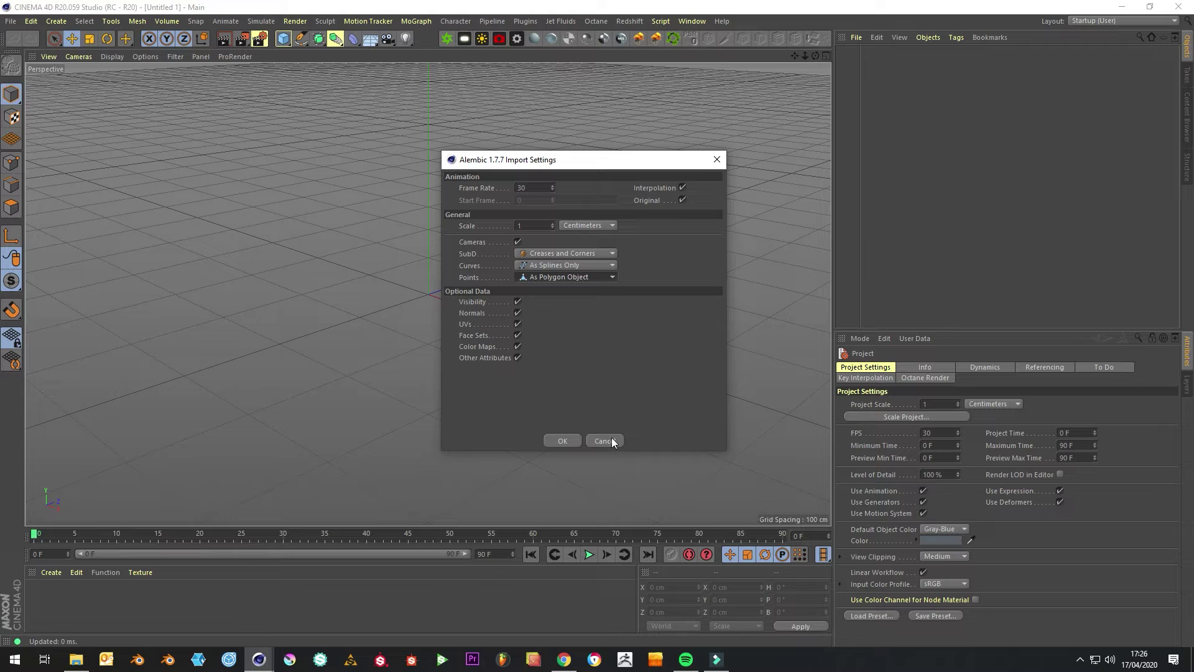
pyautogui.click(569, 442)
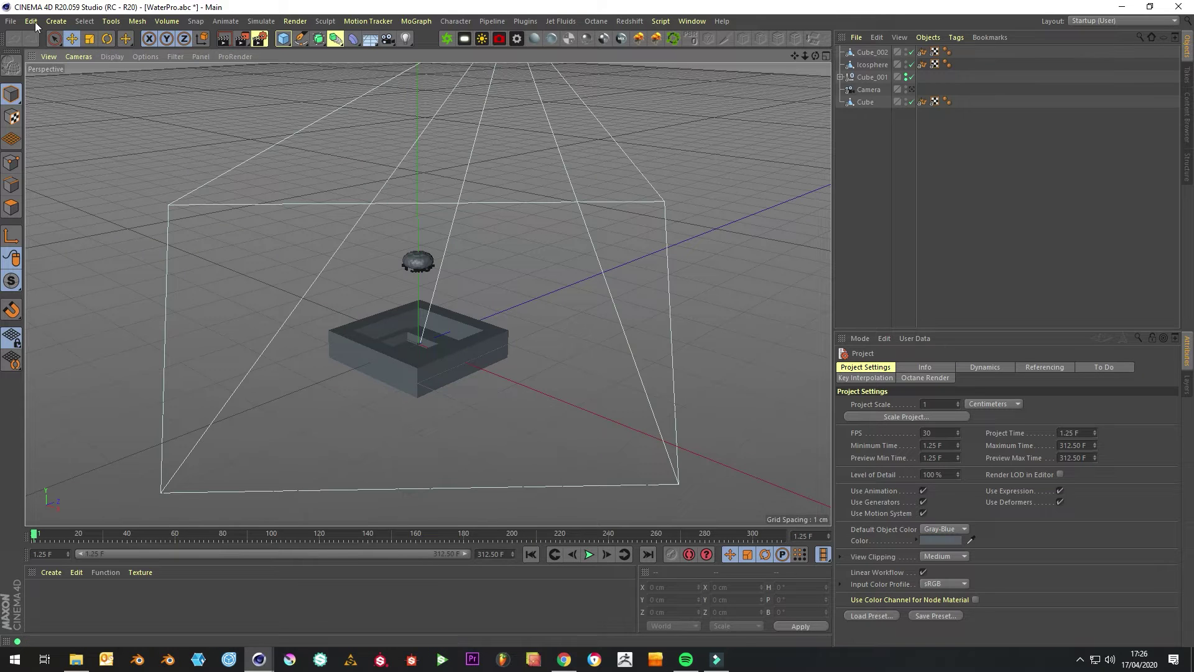
# Save the imported scene as WaterPro.c4d in the Water Test folder.
pyautogui.click(11, 20)
pyautogui.click(48, 137)
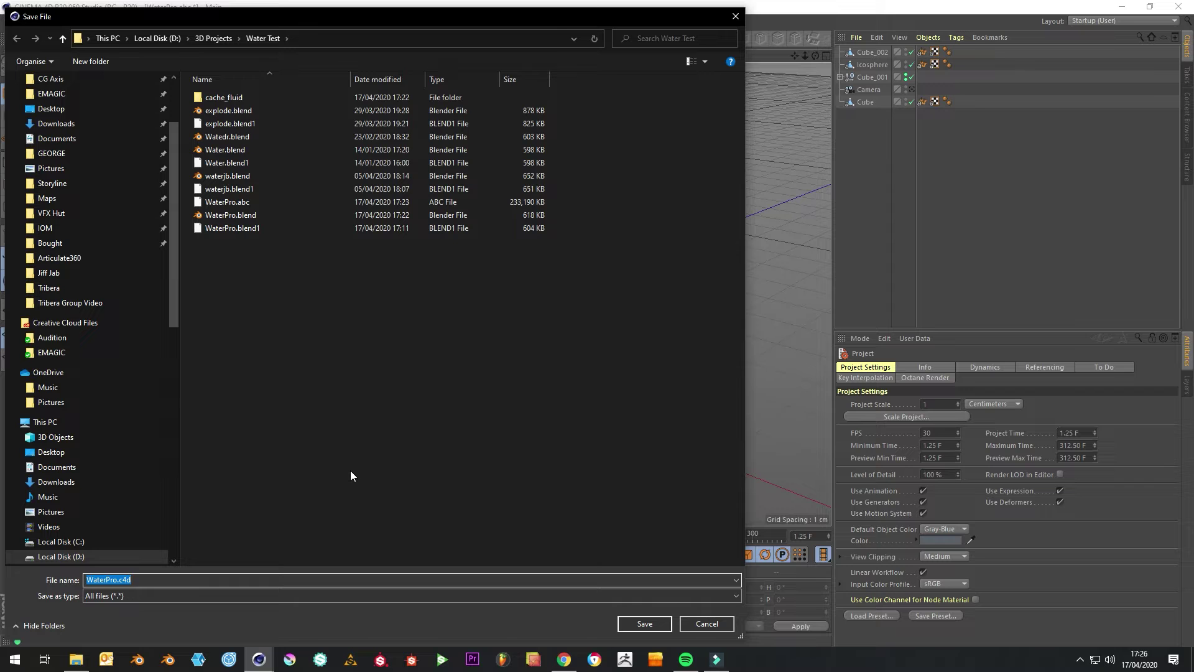
pyautogui.press('Return')
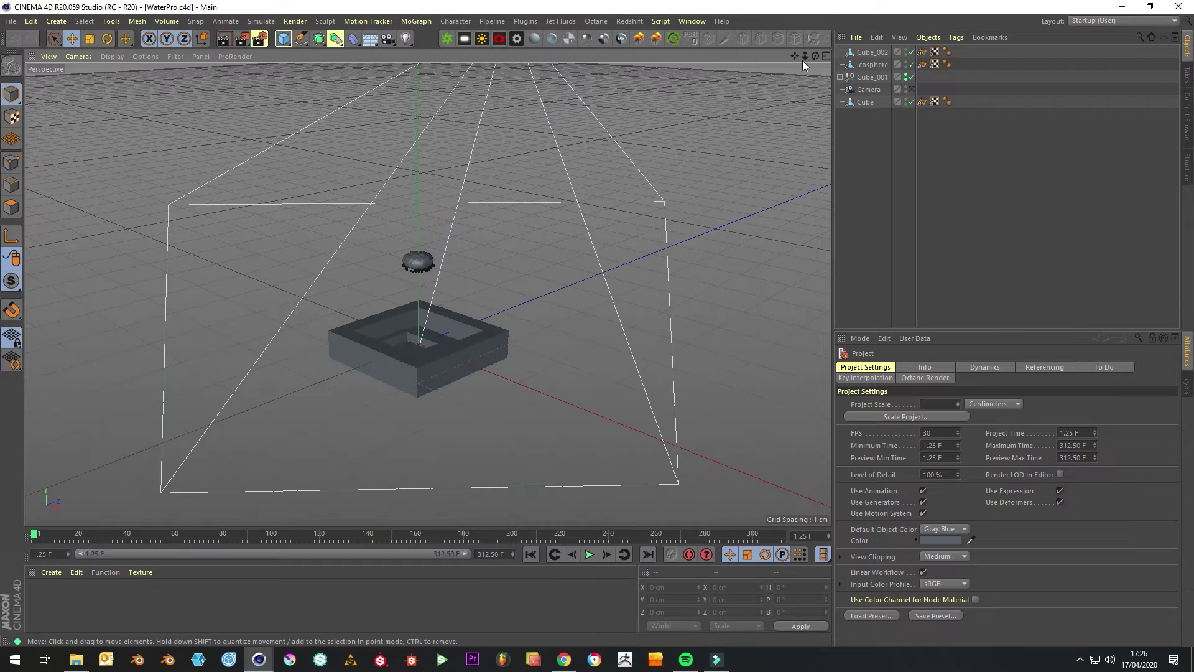
# Play the imported fluid animation in the viewport to review the simulation.
pyautogui.moveTo(805, 57)
pyautogui.mouseDown()
pyautogui.moveTo(867, 58)
pyautogui.moveTo(811, 46)
pyautogui.mouseUp()
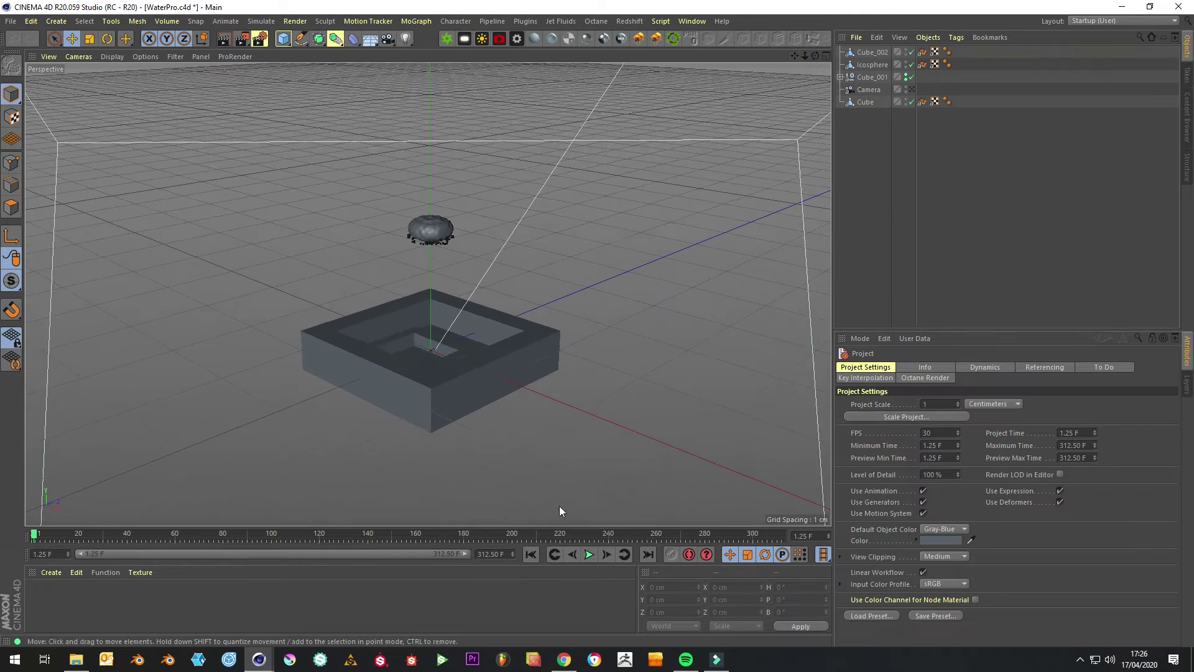
pyautogui.click(590, 554)
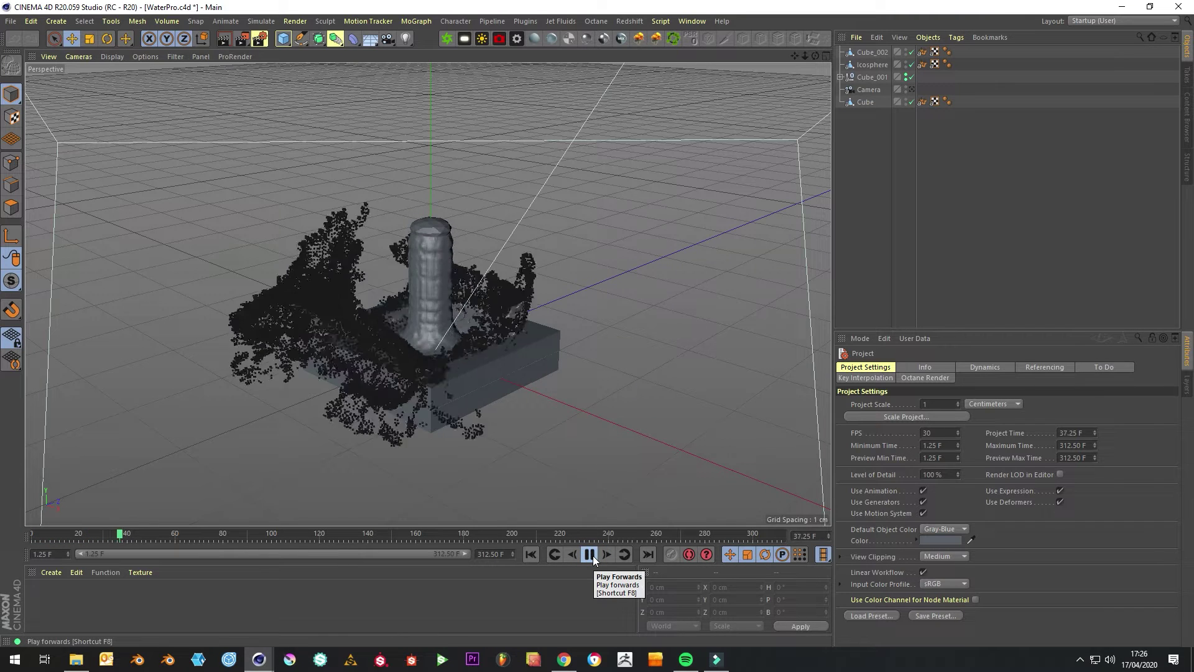
pyautogui.click(590, 555)
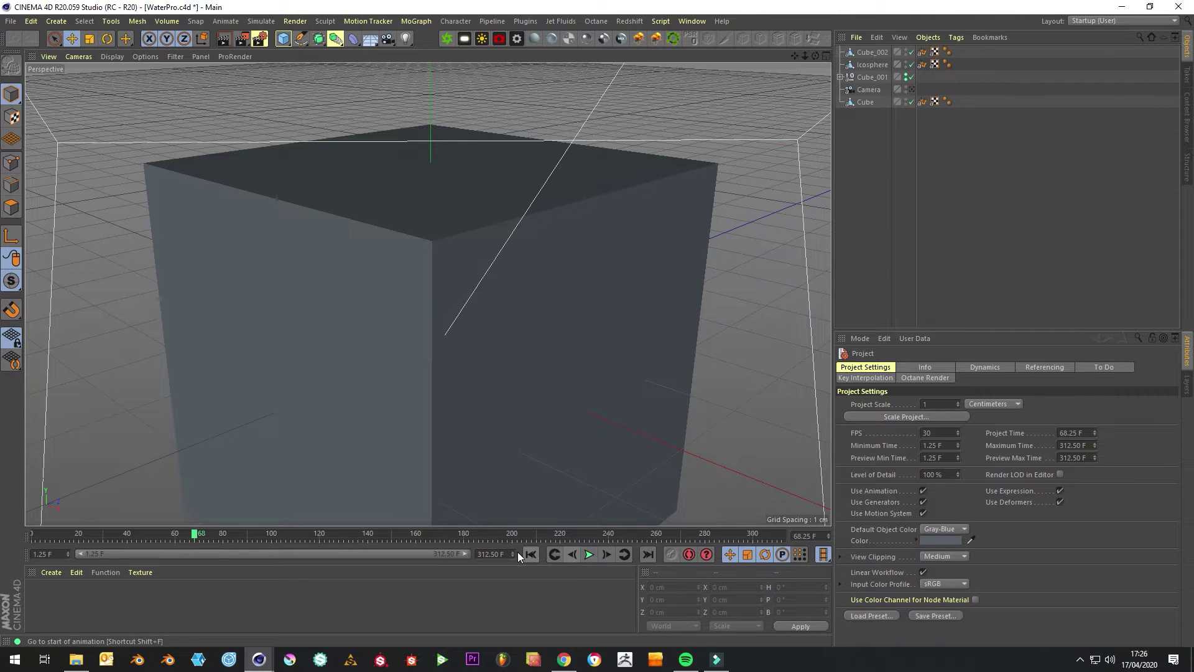
# Move the playhead to frame 40 and set the animation's end frame to 40.
pyautogui.moveTo(195, 536)
pyautogui.mouseDown()
pyautogui.moveTo(114, 537)
pyautogui.moveTo(128, 539)
pyautogui.mouseUp()
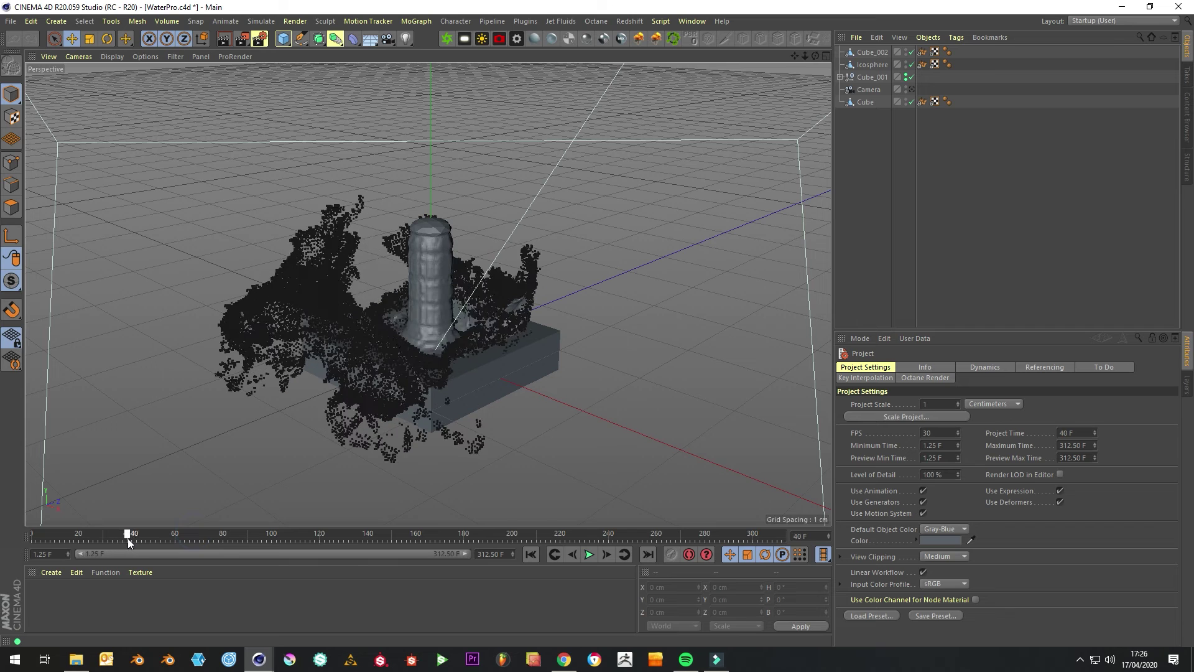
pyautogui.moveTo(508, 554); pyautogui.dragTo(278, 553)
pyautogui.write('40')
pyautogui.press('Return')
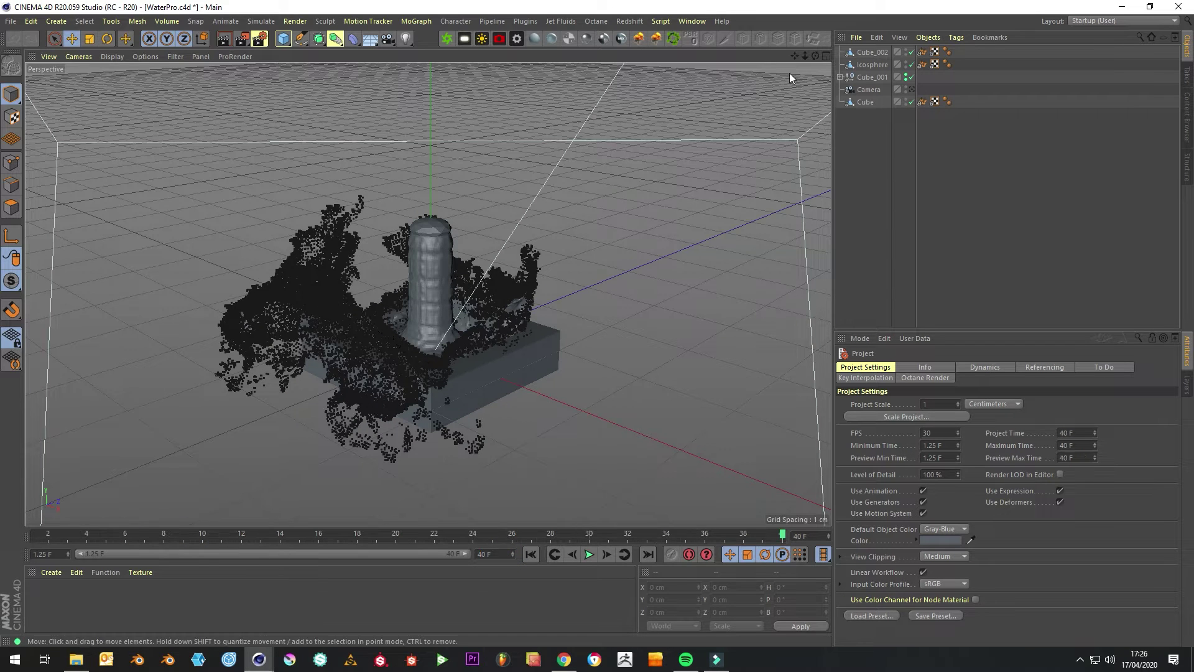
# Turn off the streamed Normals for the Cube_001Shape liquid mesh so its surface shades smoothly.
pyautogui.moveTo(806, 56)
pyautogui.mouseDown()
pyautogui.moveTo(815, 72)
pyautogui.moveTo(815, 56)
pyautogui.mouseUp()
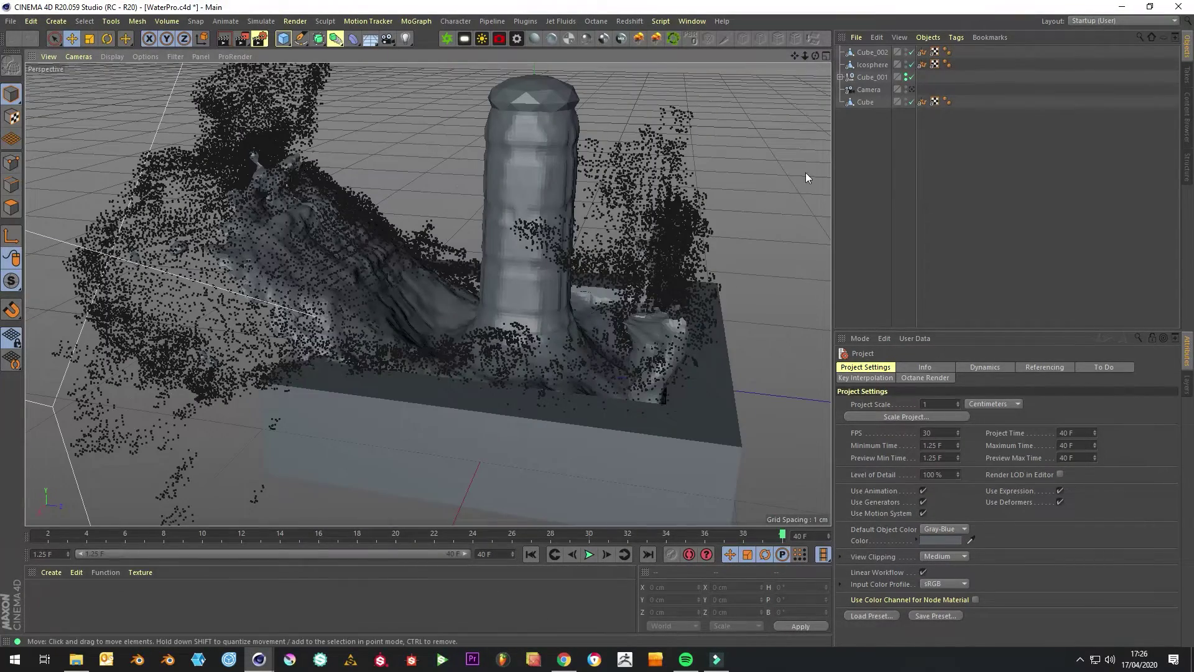
pyautogui.click(546, 136)
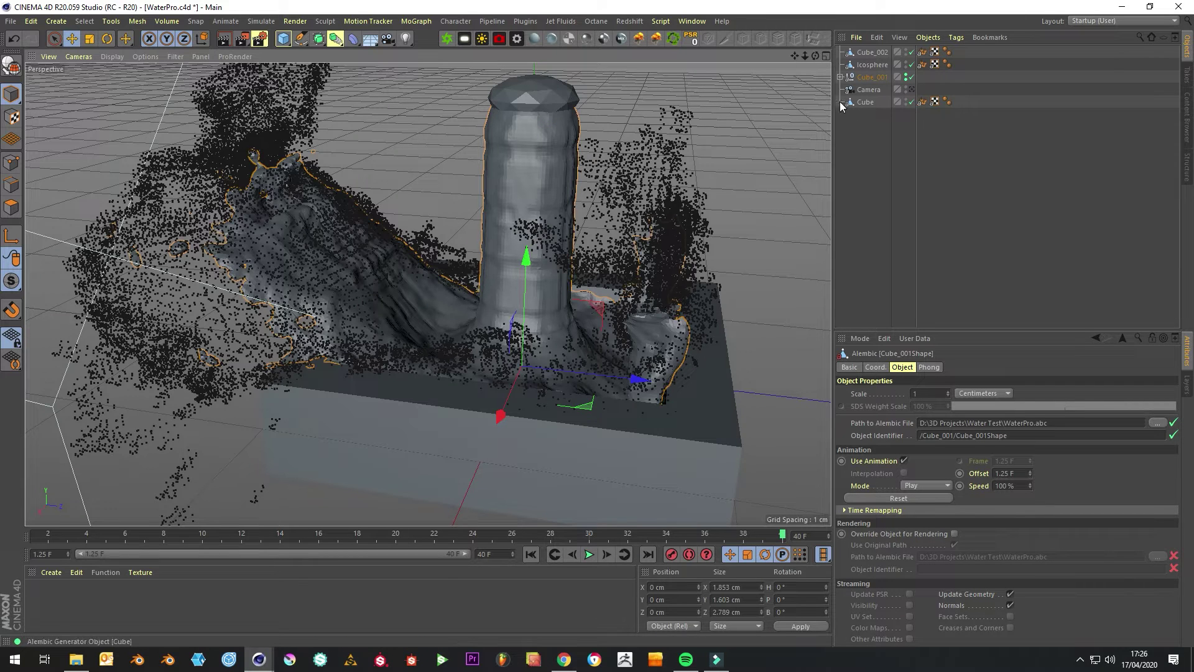
pyautogui.click(840, 77)
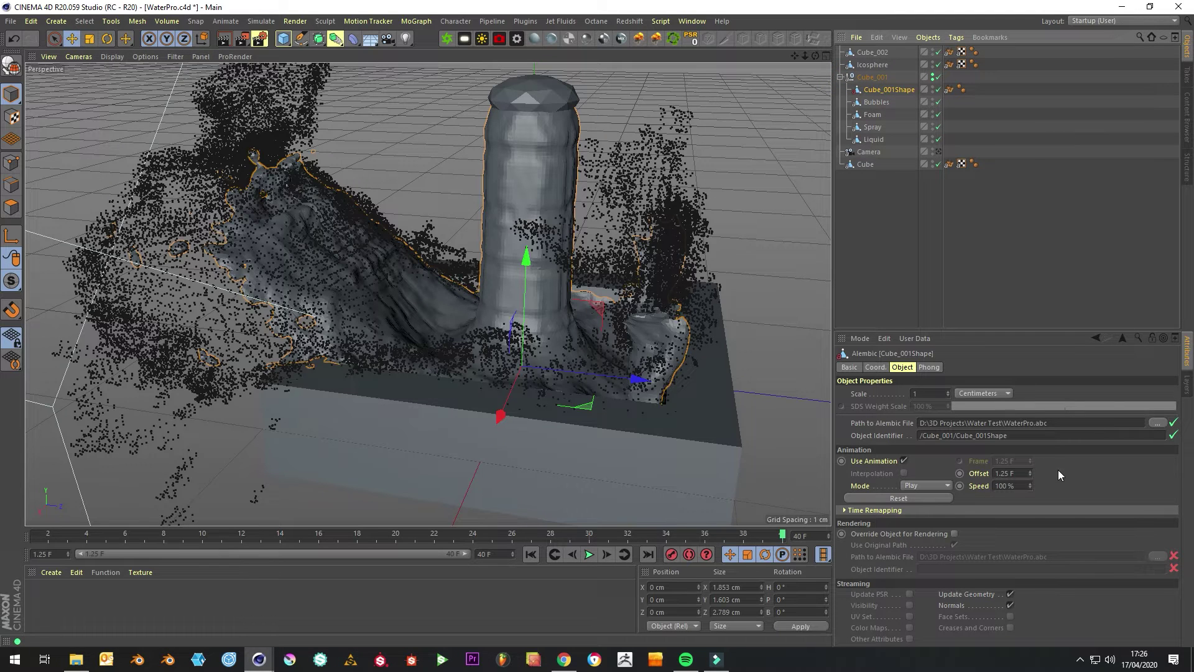
pyautogui.click(1011, 606)
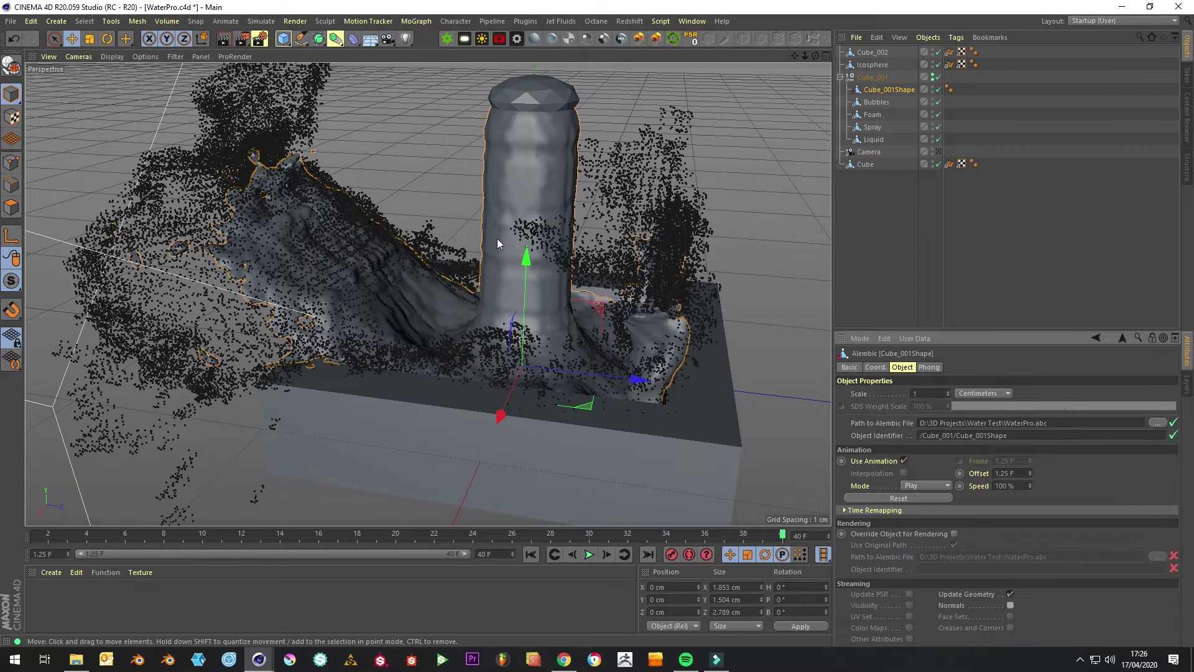
pyautogui.keyDown('alt'); pyautogui.moveTo(505, 249); pyautogui.dragTo(562, 277, button='right'); pyautogui.keyUp('alt')
pyautogui.scroll(3, 800, 75)
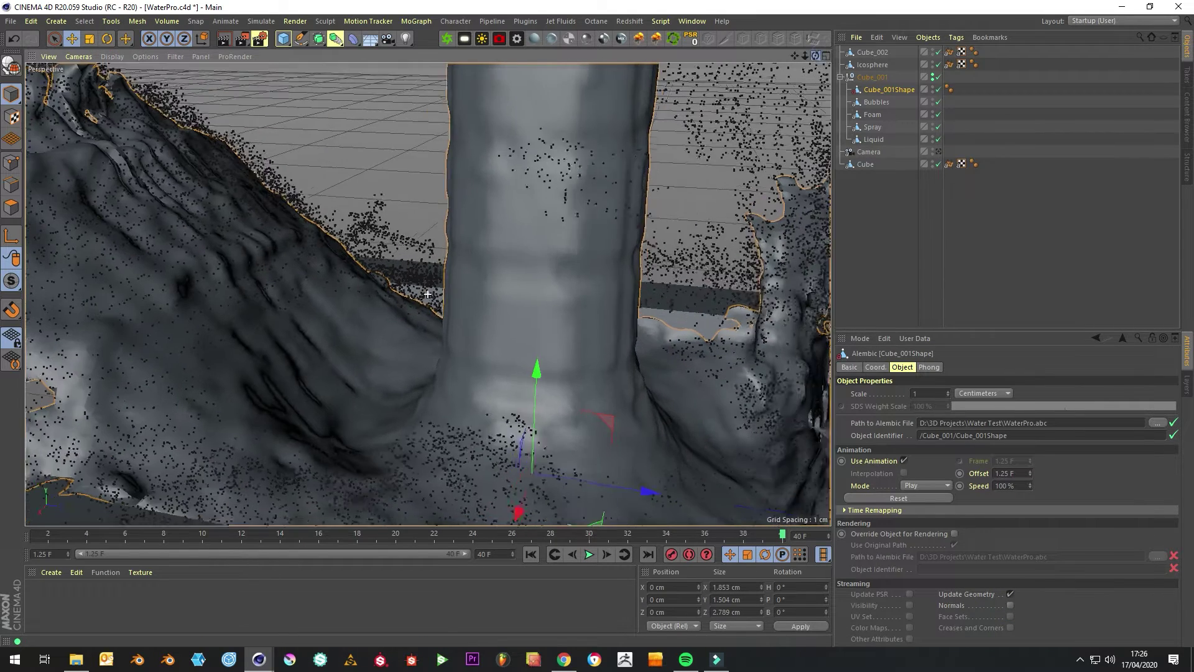
# Adjust the smoothing angle in the Phong tag of the Cube_001Shape liquid mesh.
pyautogui.click(950, 82)
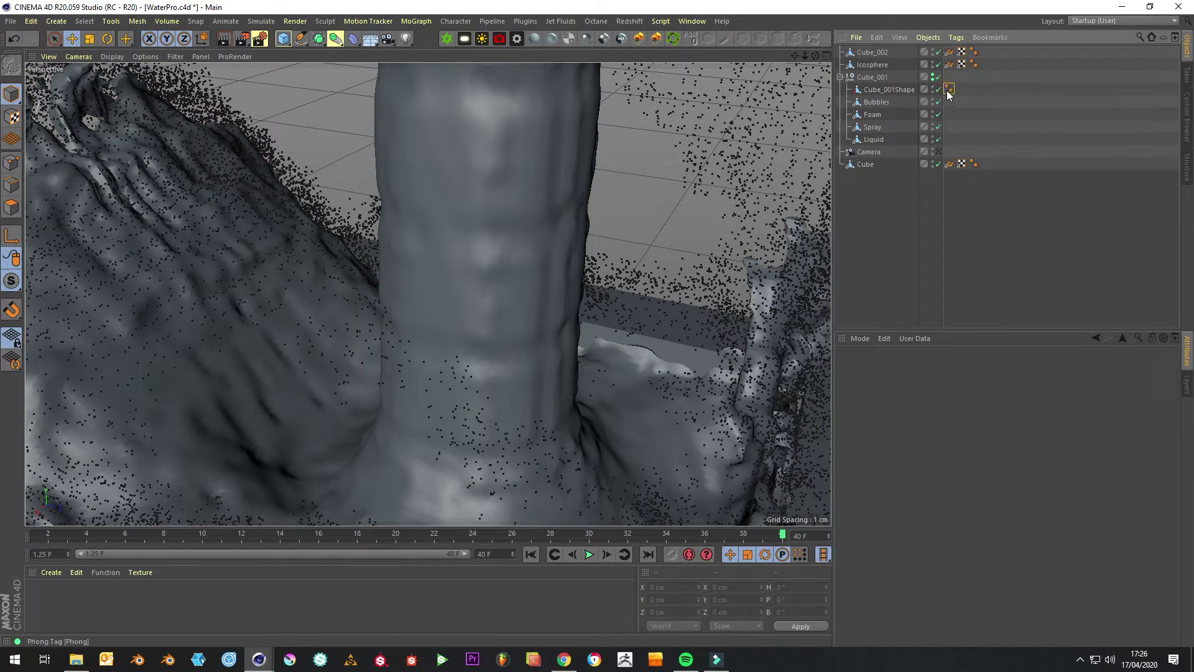
pyautogui.click(948, 91)
pyautogui.moveTo(944, 403)
pyautogui.mouseDown()
pyautogui.moveTo(944, 419)
pyautogui.moveTo(944, 378)
pyautogui.mouseUp()
# Create Octane specular and diffuse materials, applying the diffuse to Cube and Cube_002 and the specular to the Cube_001Shape liquid mesh.
pyautogui.moveTo(804, 56)
pyautogui.mouseDown()
pyautogui.moveTo(765, 57)
pyautogui.moveTo(816, 46)
pyautogui.mouseUp()
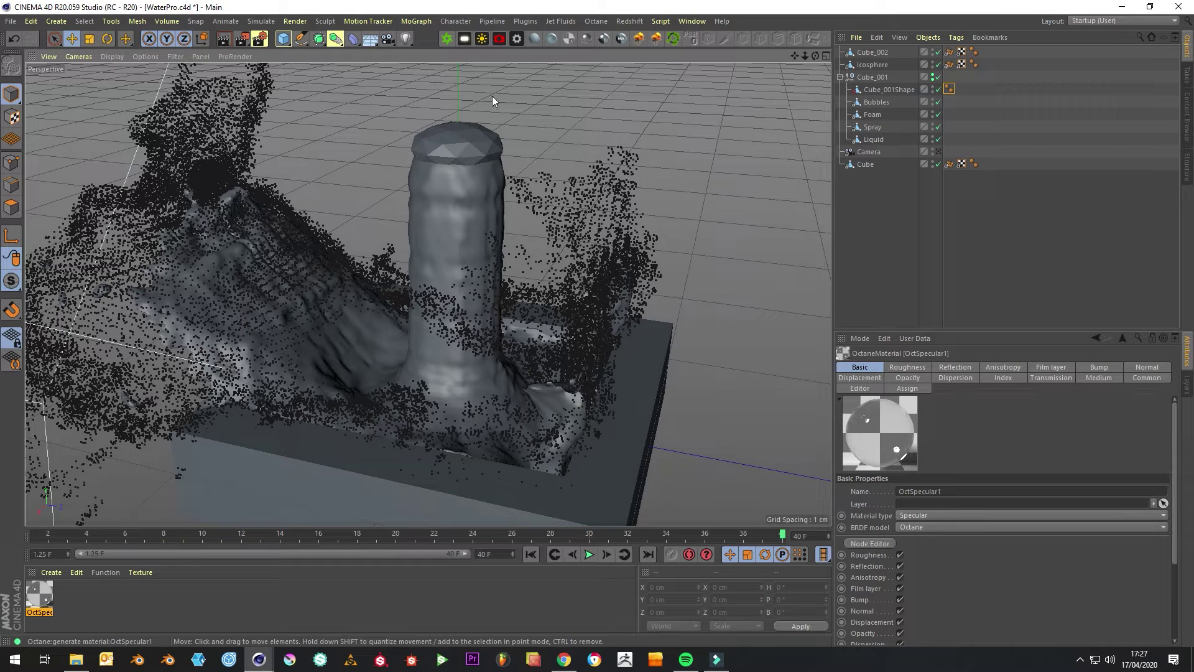
pyautogui.click(534, 39)
pyautogui.moveTo(39, 602); pyautogui.dragTo(300, 481)
pyautogui.moveTo(921, 5); pyautogui.dragTo(872, 53)
pyautogui.click(936, 274)
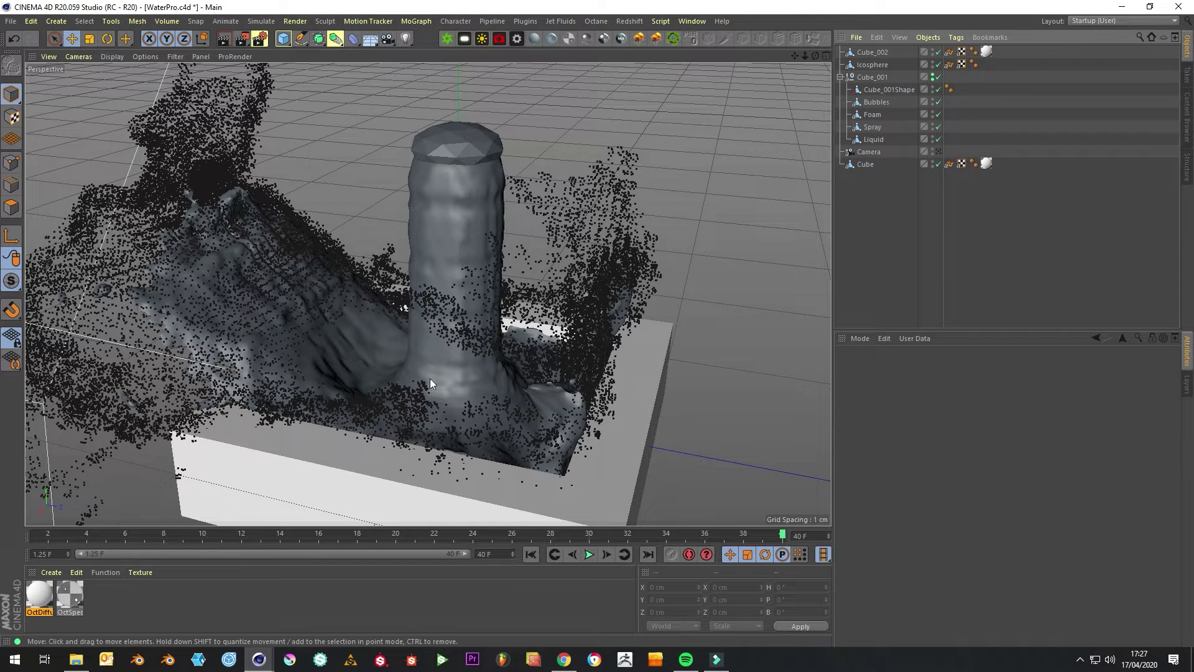
pyautogui.moveTo(70, 596); pyautogui.dragTo(464, 346)
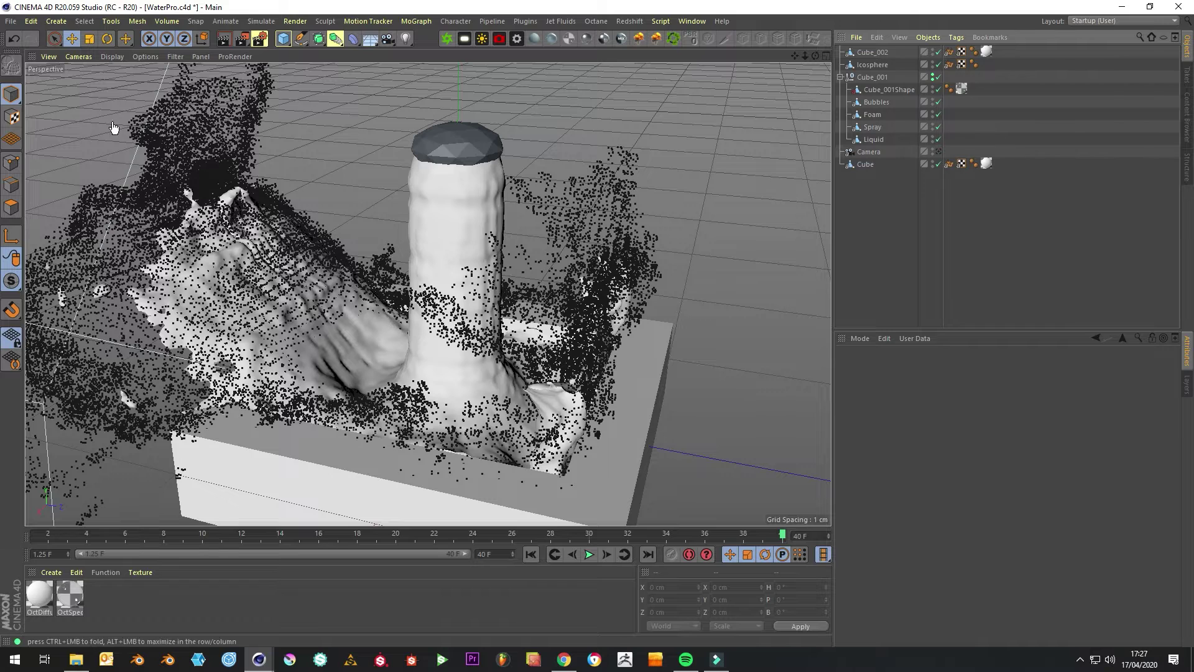
# Render the fluid scene in an Octane Live Viewer docked beside the viewport, and save the project.
pyautogui.moveTo(818, 314); pyautogui.dragTo(818, 314)
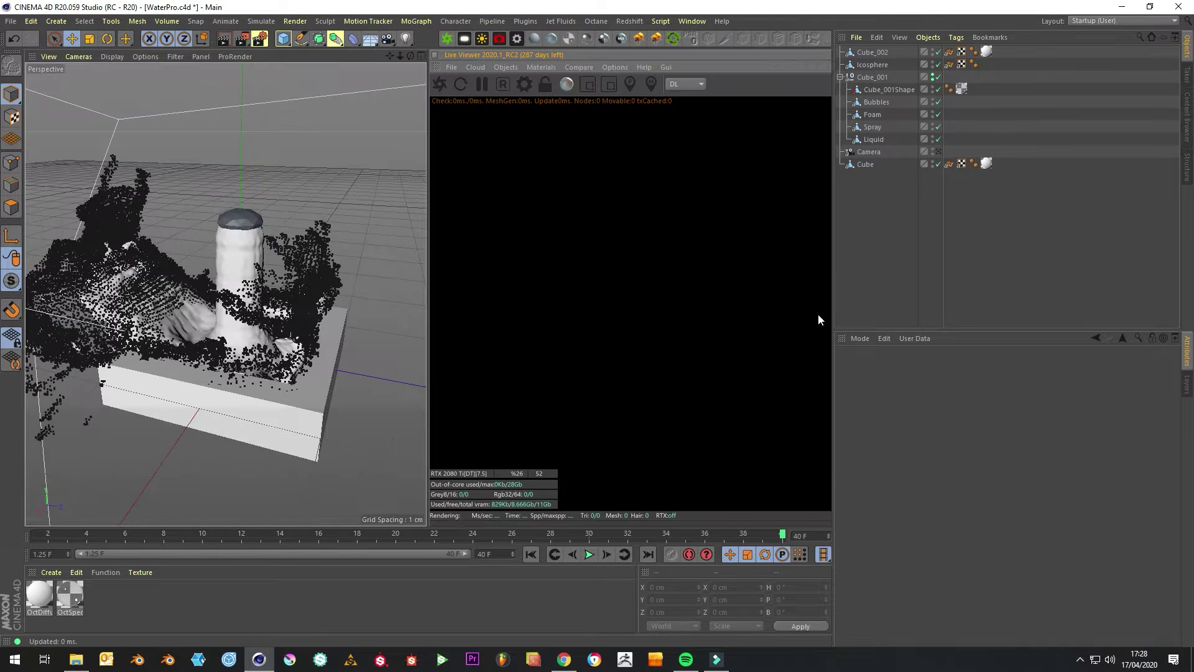
pyautogui.click(442, 84)
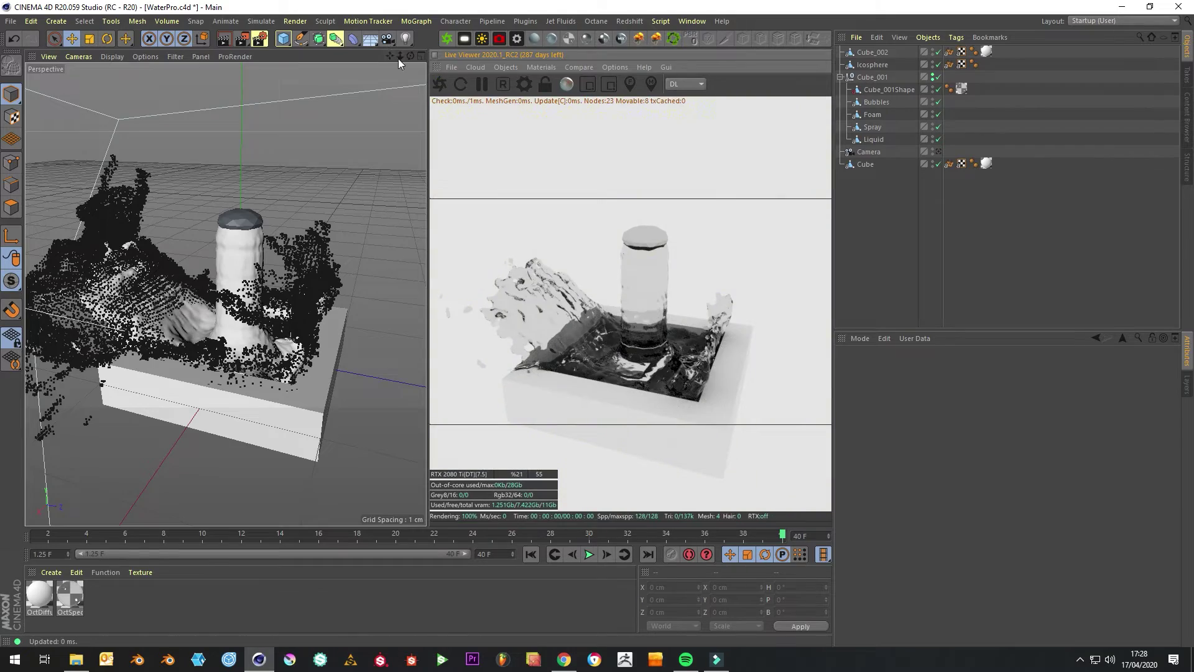
pyautogui.moveTo(399, 57)
pyautogui.mouseDown()
pyautogui.moveTo(409, 57)
pyautogui.moveTo(391, 56)
pyautogui.mouseUp()
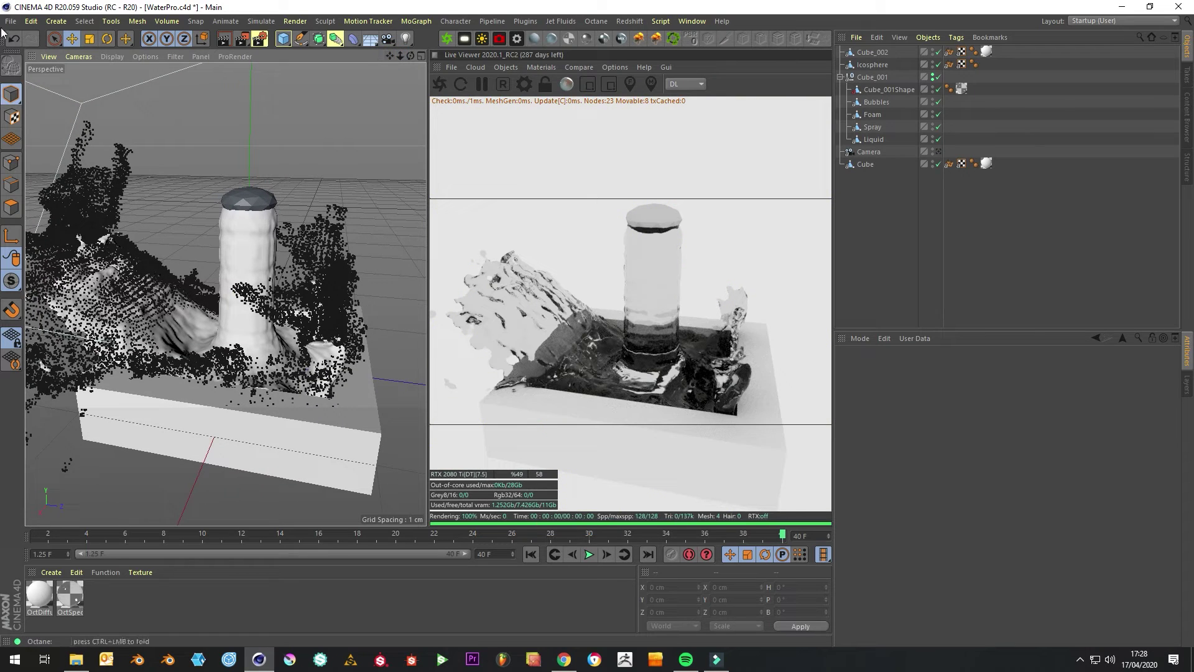
pyautogui.hotkey('ctrl', 's')
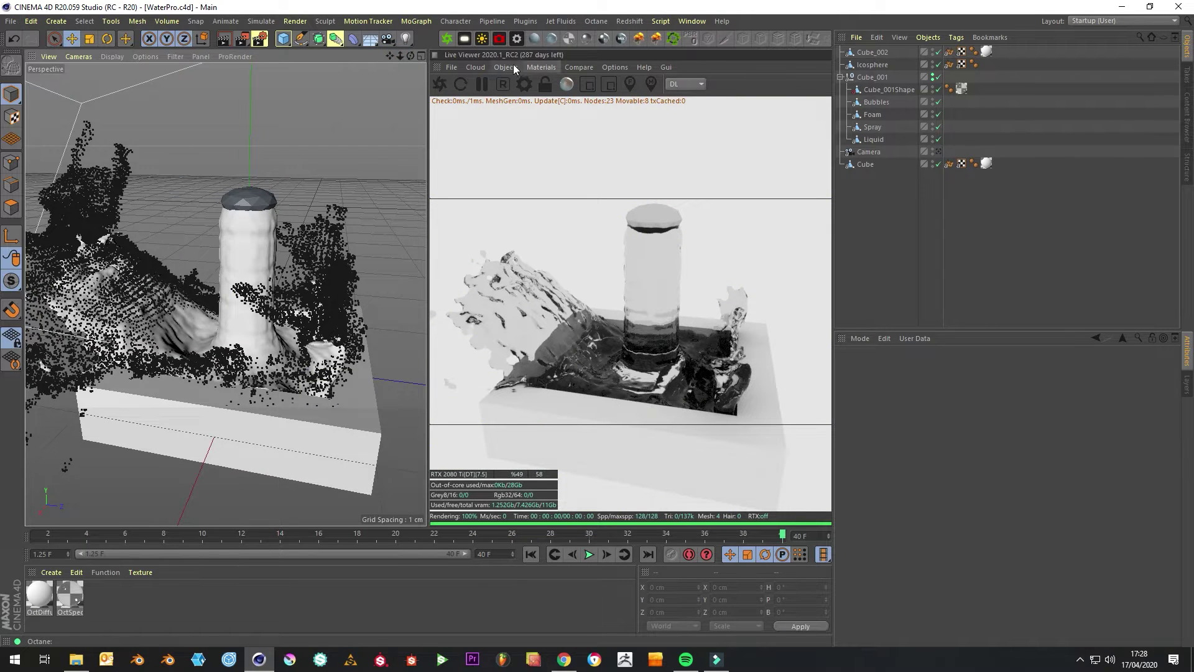
# Add an Octane HDRI environment and load Forest Pathway.hdr from the Maps folder without copying it to the project location.
pyautogui.click(510, 66)
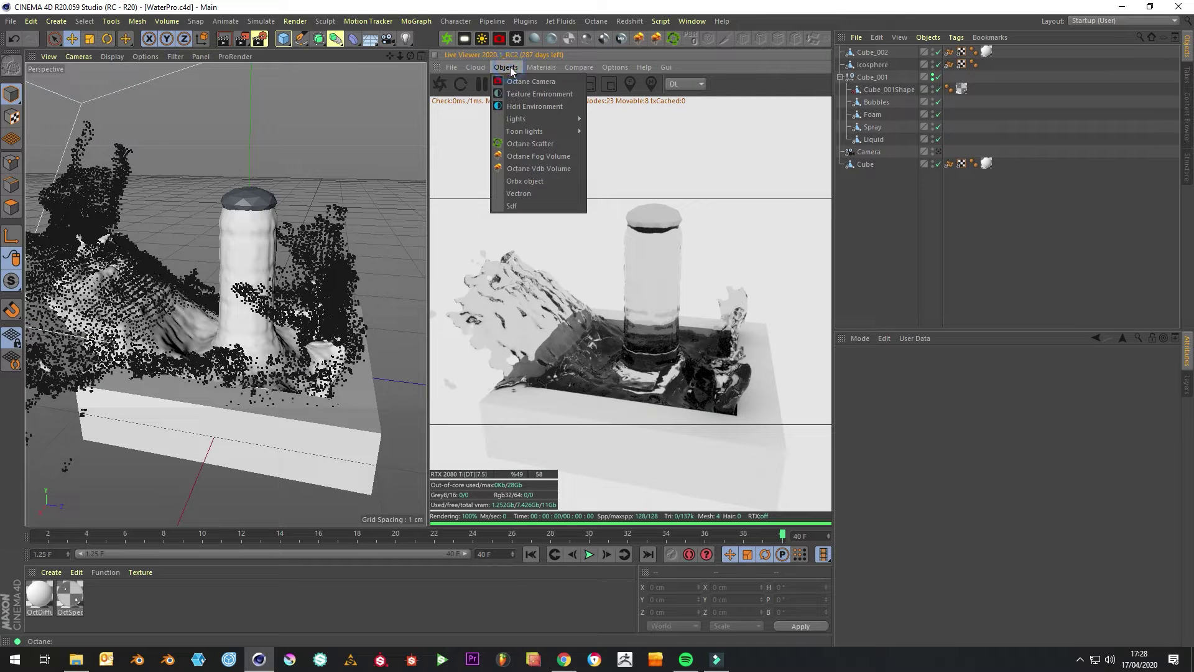
pyautogui.click(531, 106)
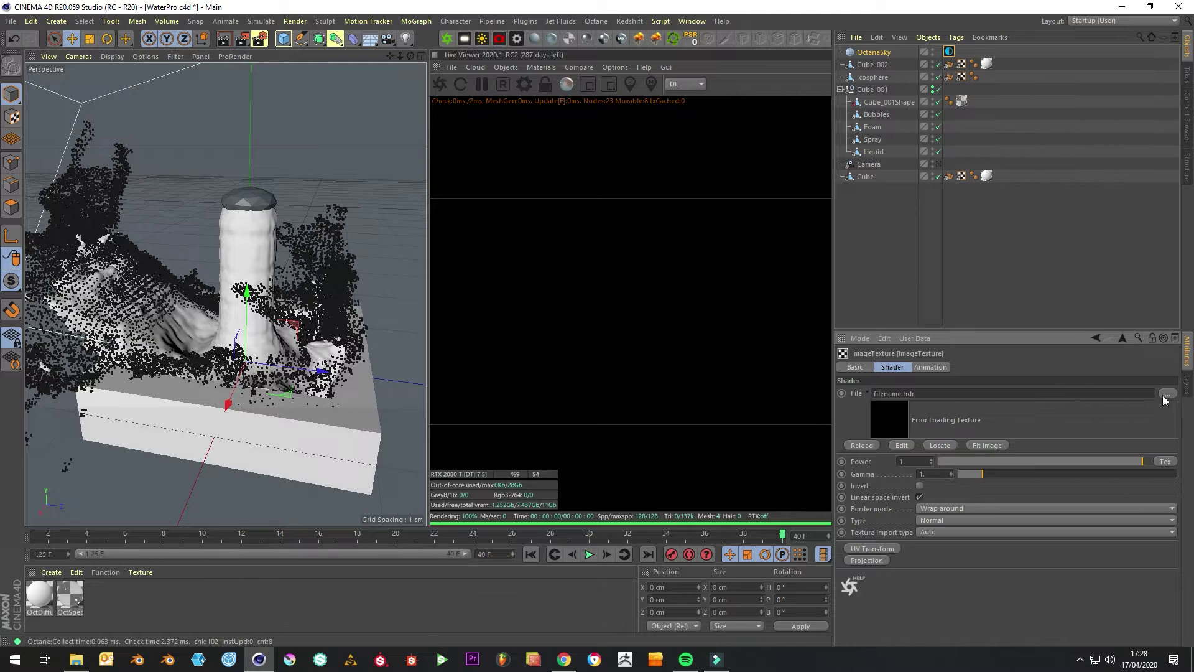
pyautogui.click(1167, 394)
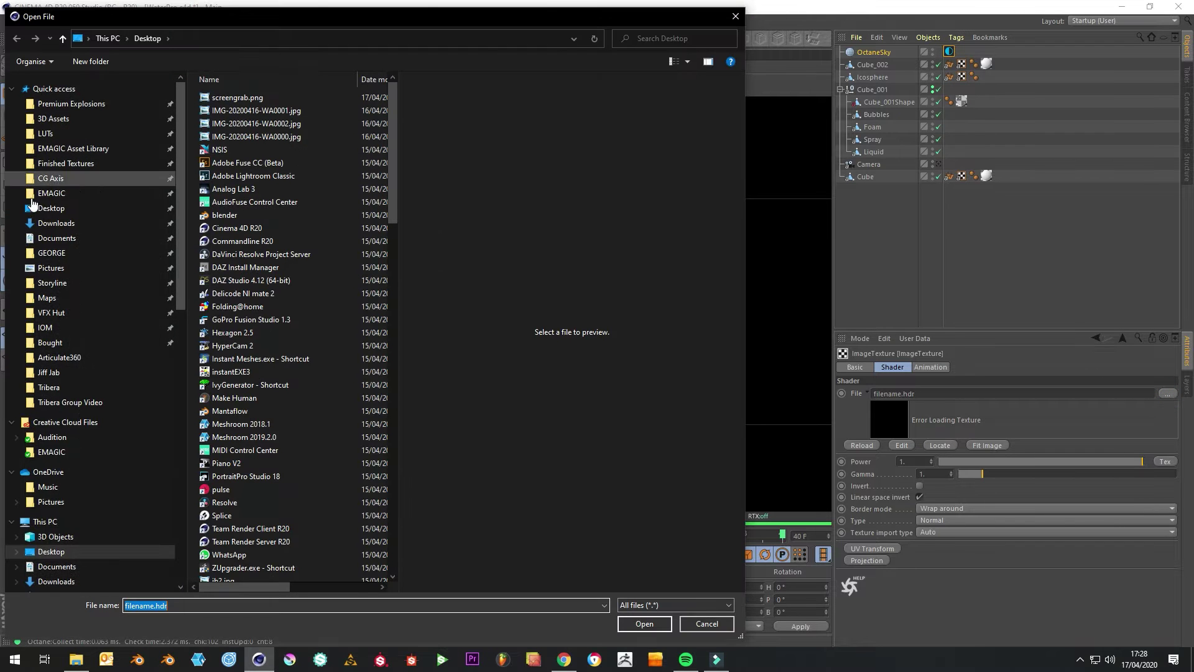
pyautogui.click(70, 298)
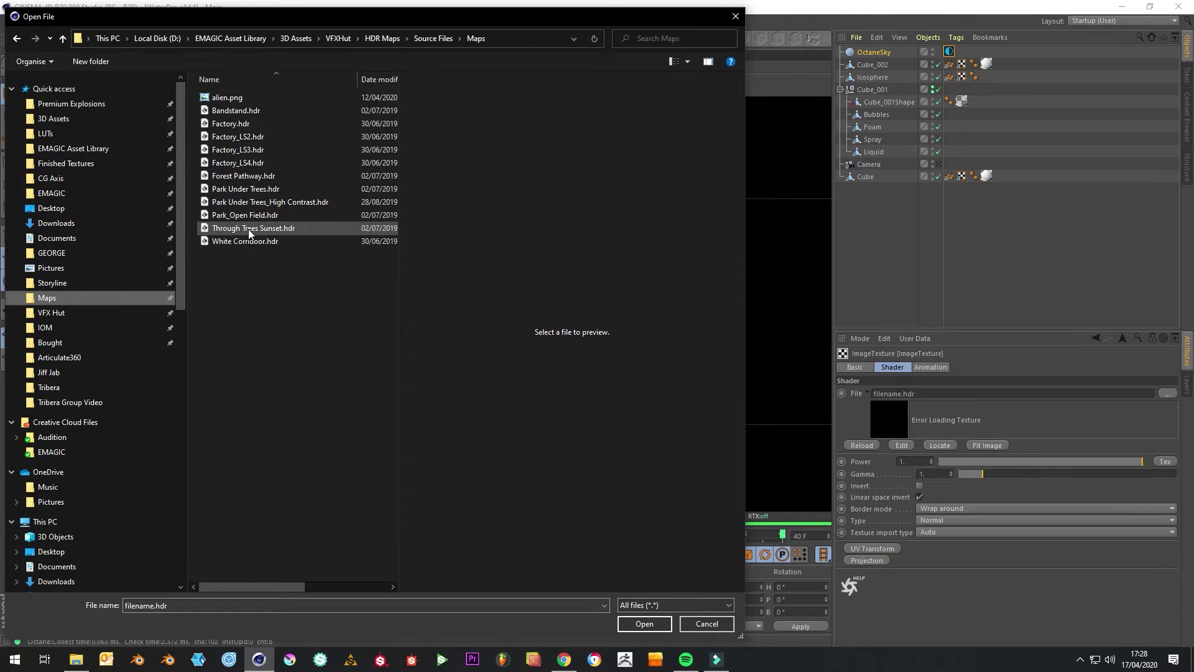
pyautogui.doubleClick(244, 176)
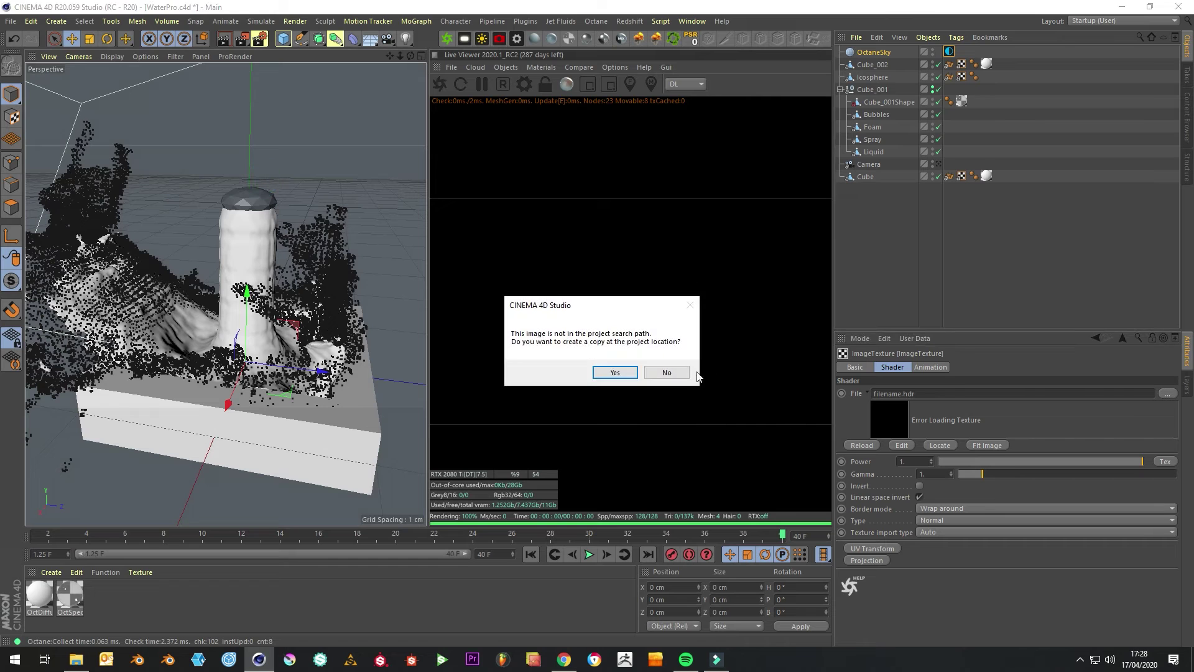
pyautogui.click(687, 372)
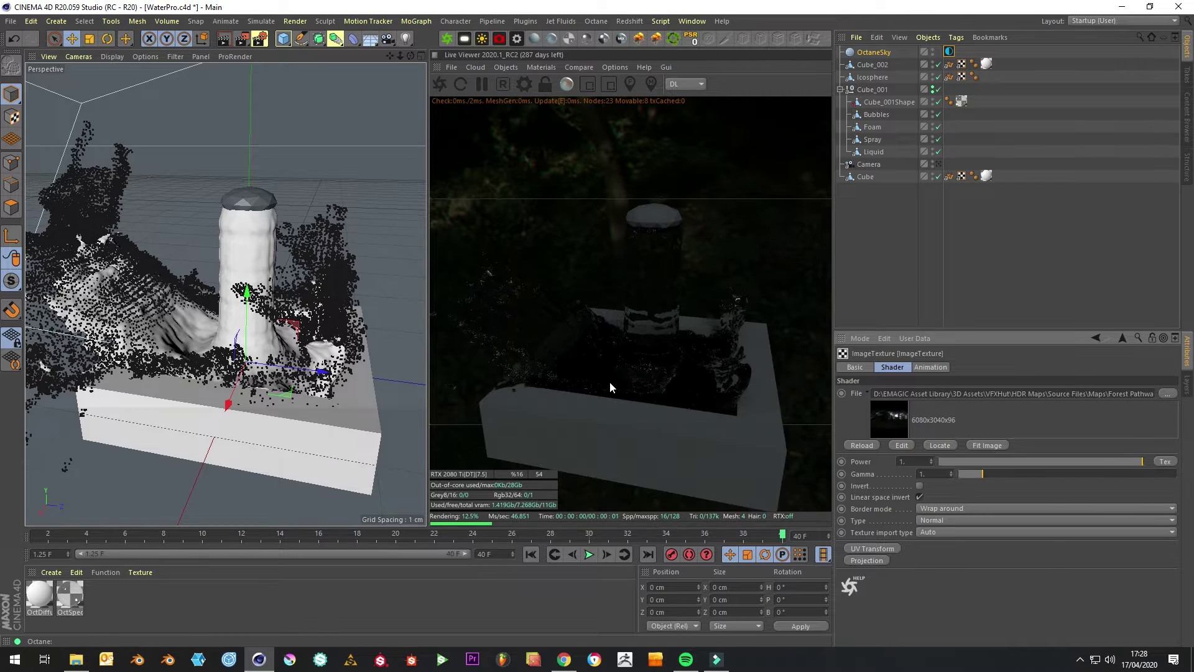
# Set the HDRI texture's power to 5 and rotate the environment to about RotX 0.45 and RotY -0.11.
pyautogui.moveTo(917, 462); pyautogui.dragTo(819, 453)
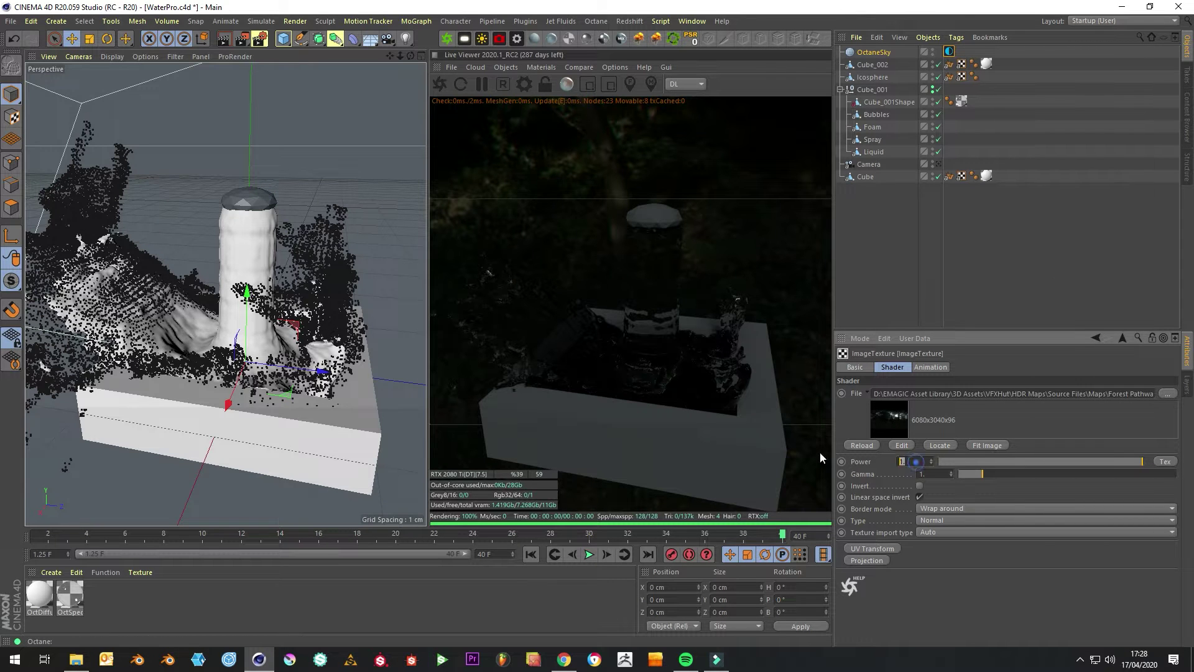
pyautogui.write('5')
pyautogui.press('Return')
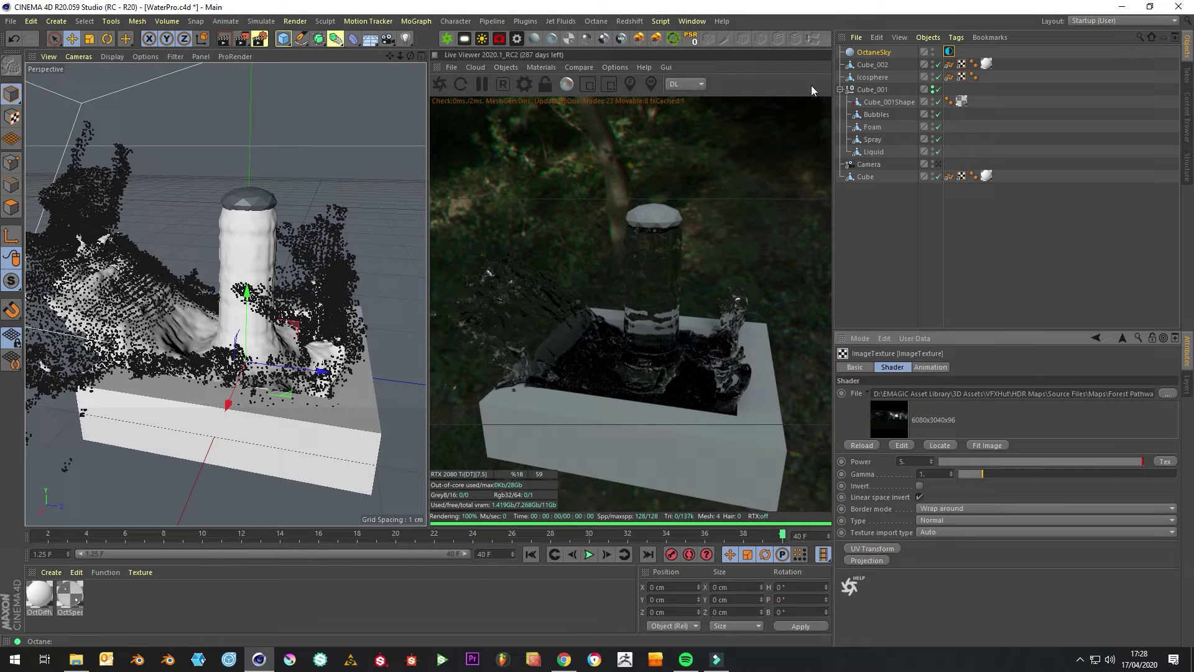
pyautogui.click(1124, 339)
pyautogui.moveTo(1053, 477)
pyautogui.mouseDown()
pyautogui.moveTo(1109, 479)
pyautogui.moveTo(1041, 483)
pyautogui.mouseUp()
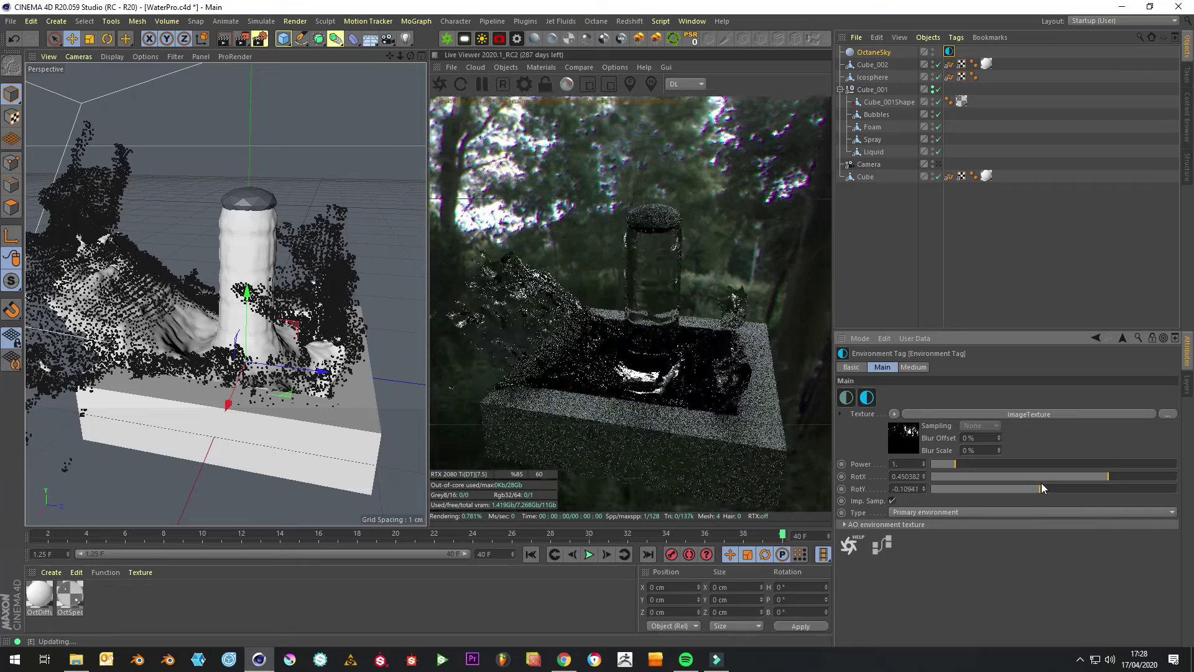
pyautogui.click(922, 269)
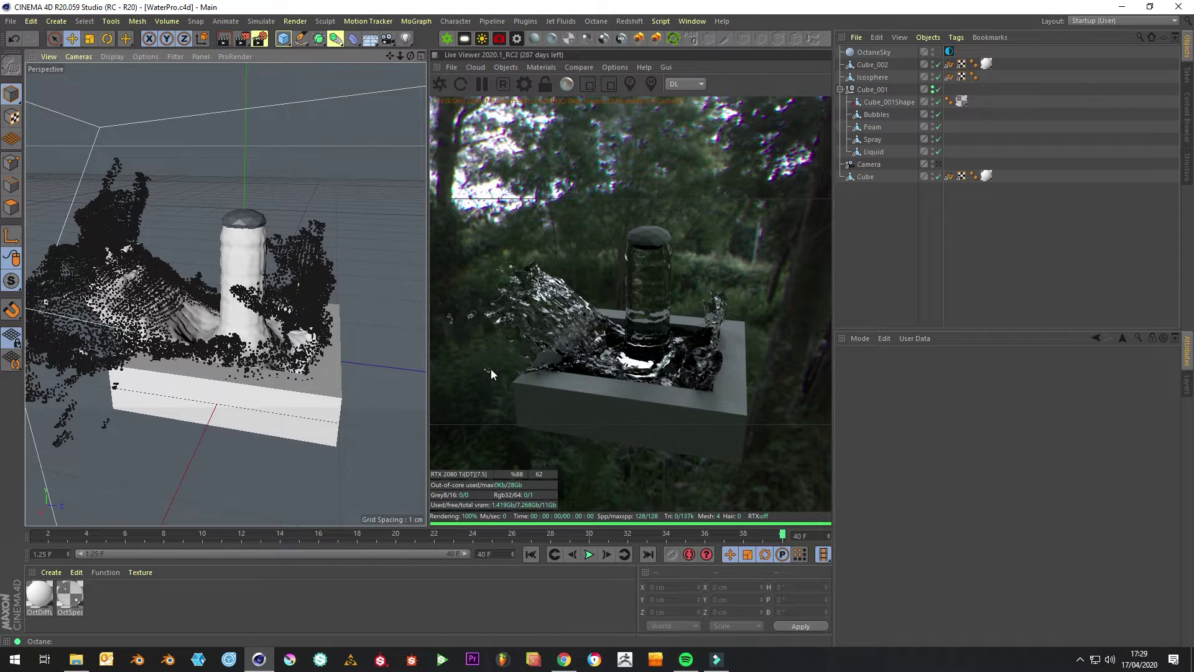
pyautogui.click(307, 300)
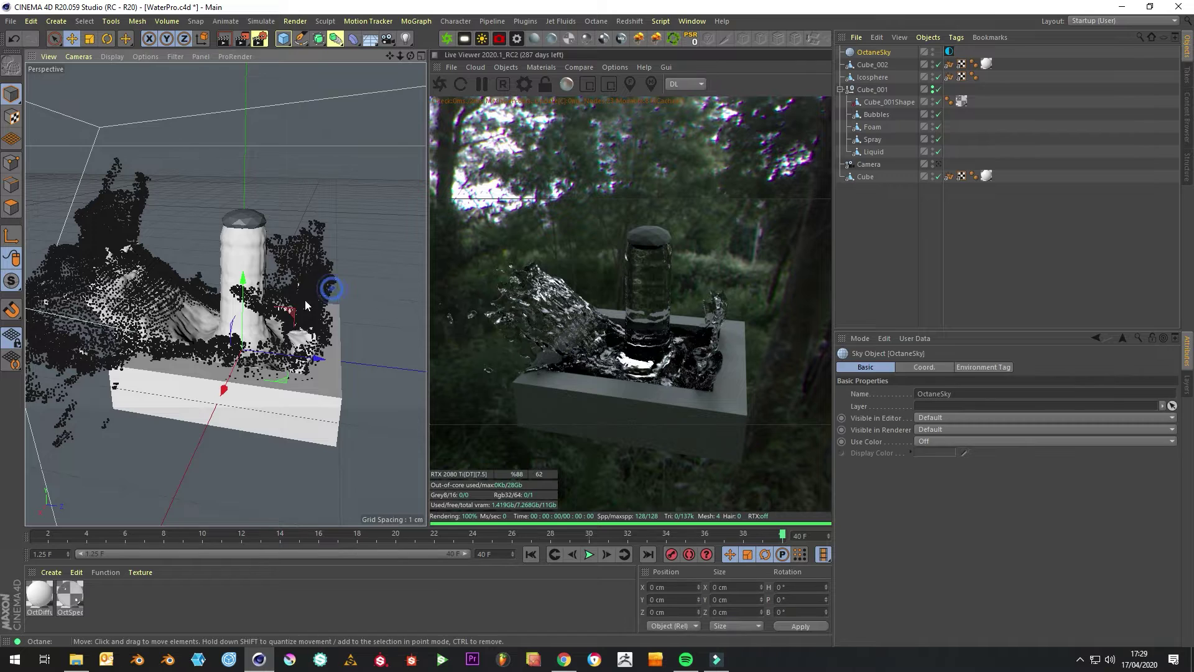
pyautogui.click(896, 187)
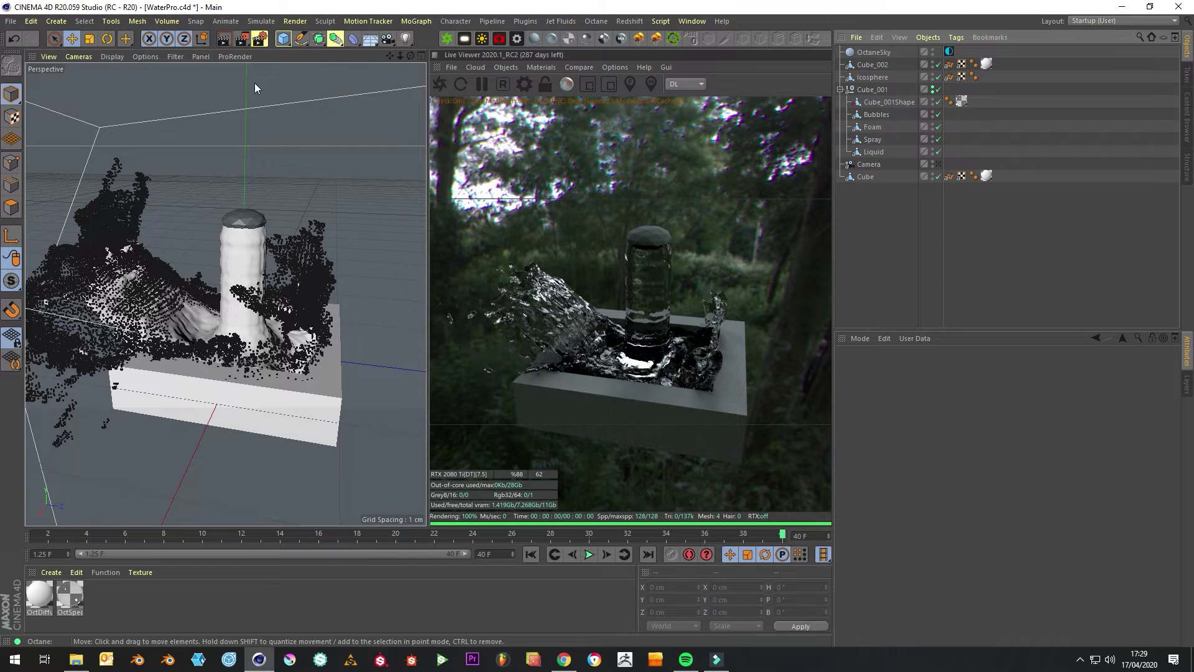
# Add a sphere primitive and set its size to 1 cm.
pyautogui.click(287, 39)
pyautogui.click(517, 81)
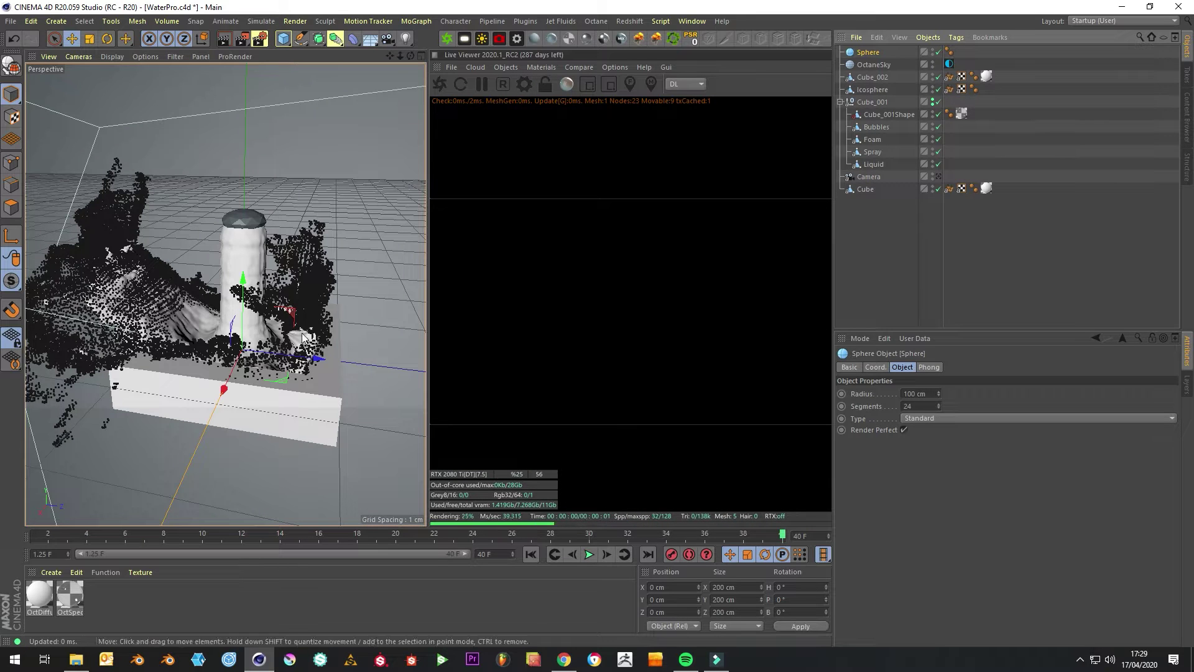
pyautogui.doubleClick(724, 587)
pyautogui.press('Return')
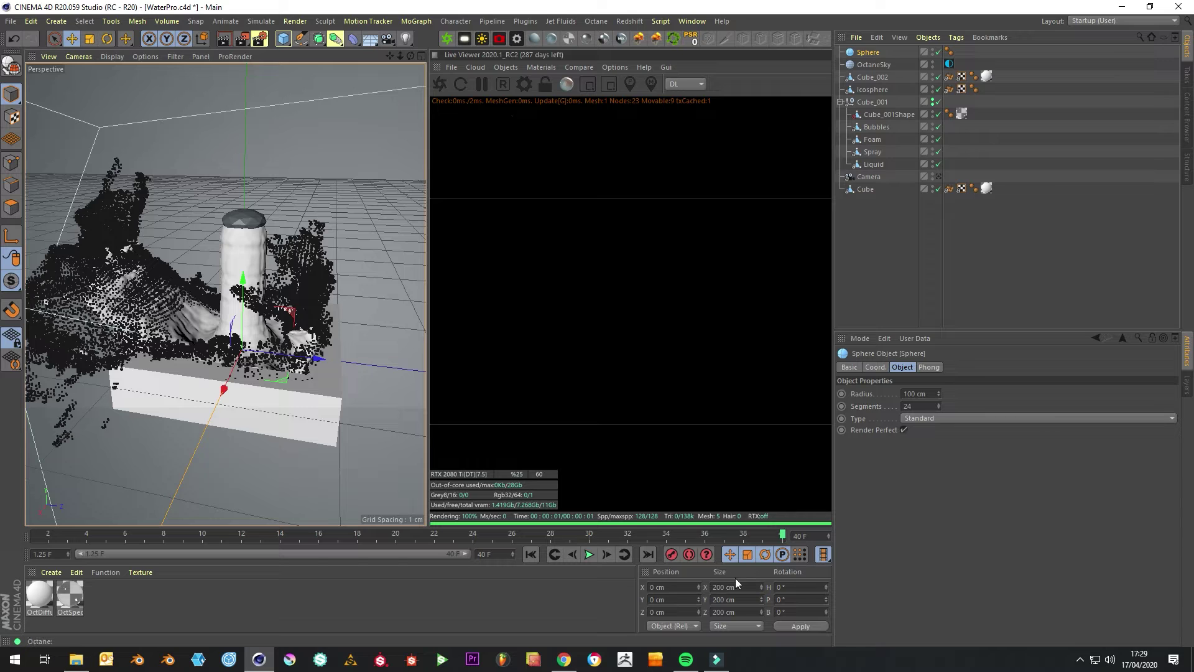
pyautogui.doubleClick(722, 587)
pyautogui.write('1')
pyautogui.press('Return')
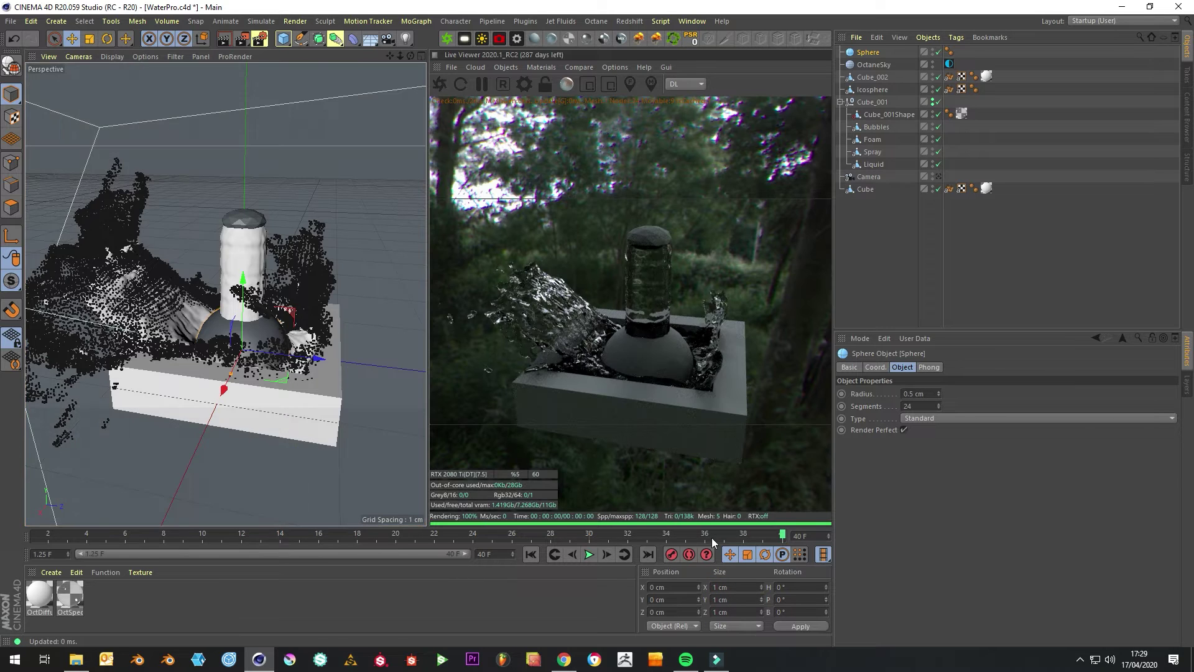
# Move the sphere to about X 1.23, Y 1.08, Z -0.05 cm beside the liquid column and set its radius to 0.01 cm.
pyautogui.moveTo(230, 374); pyautogui.dragTo(207, 304)
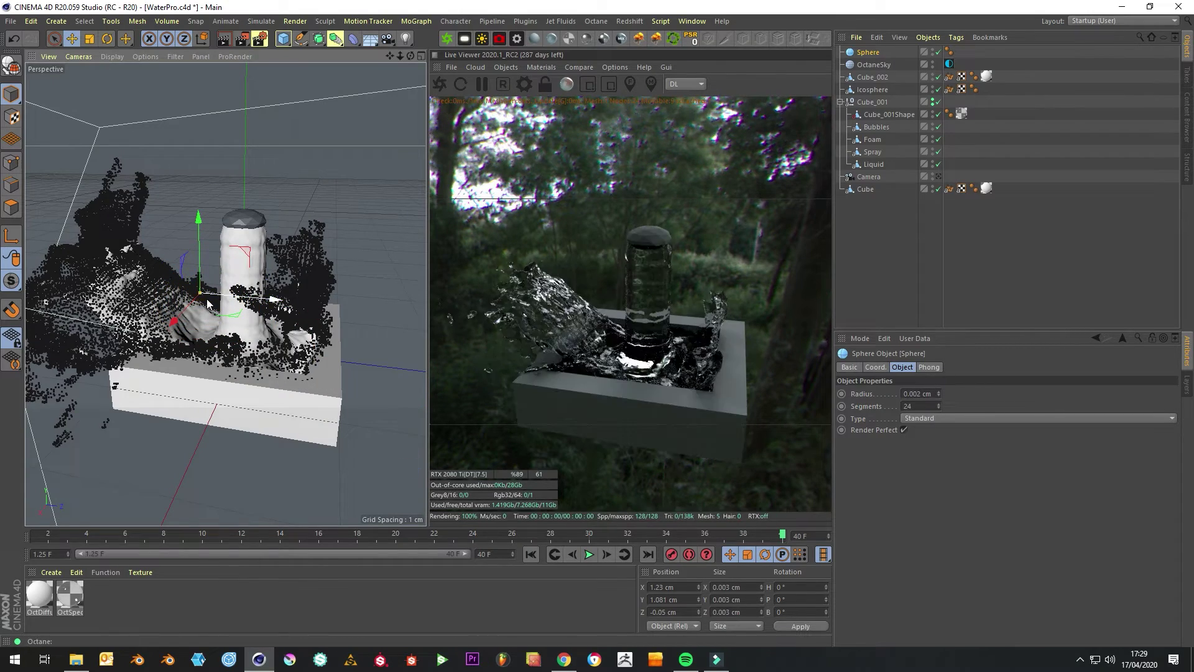
pyautogui.click(938, 392)
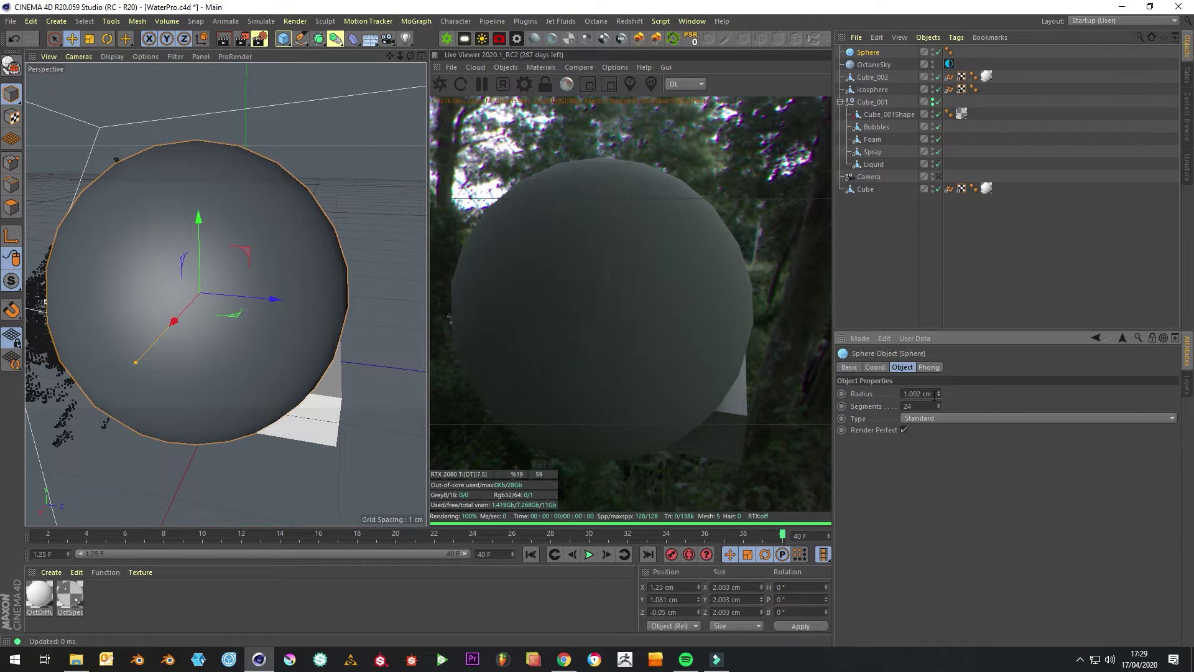
pyautogui.click(938, 396)
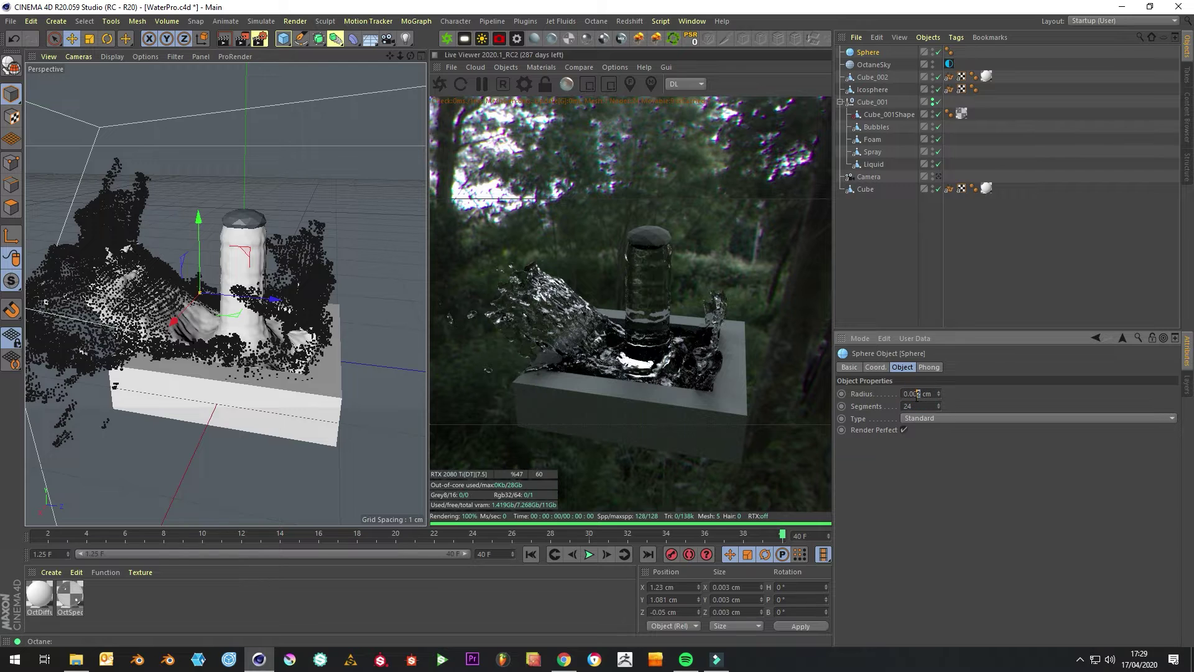
pyautogui.write('25')
pyautogui.press('Return')
pyautogui.moveTo(912, 390); pyautogui.dragTo(917, 388)
pyautogui.write('1')
pyautogui.press('Return')
# Reduce the sphere's segments to 10.
pyautogui.click(862, 50)
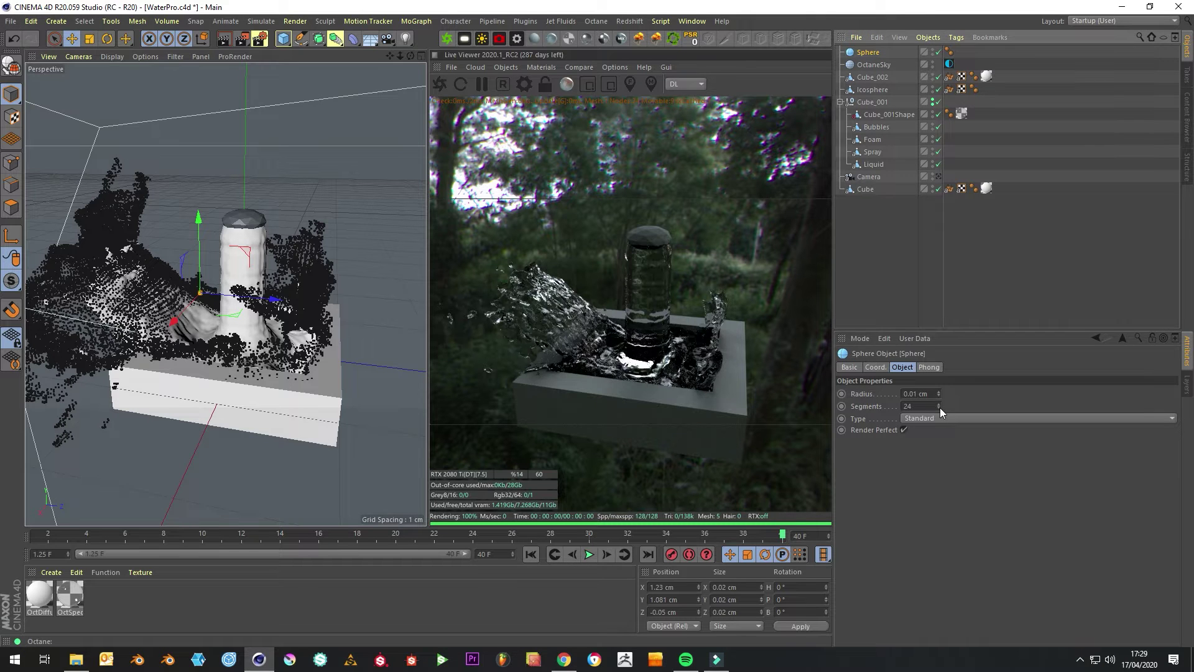
pyautogui.moveTo(939, 408); pyautogui.dragTo(940, 418)
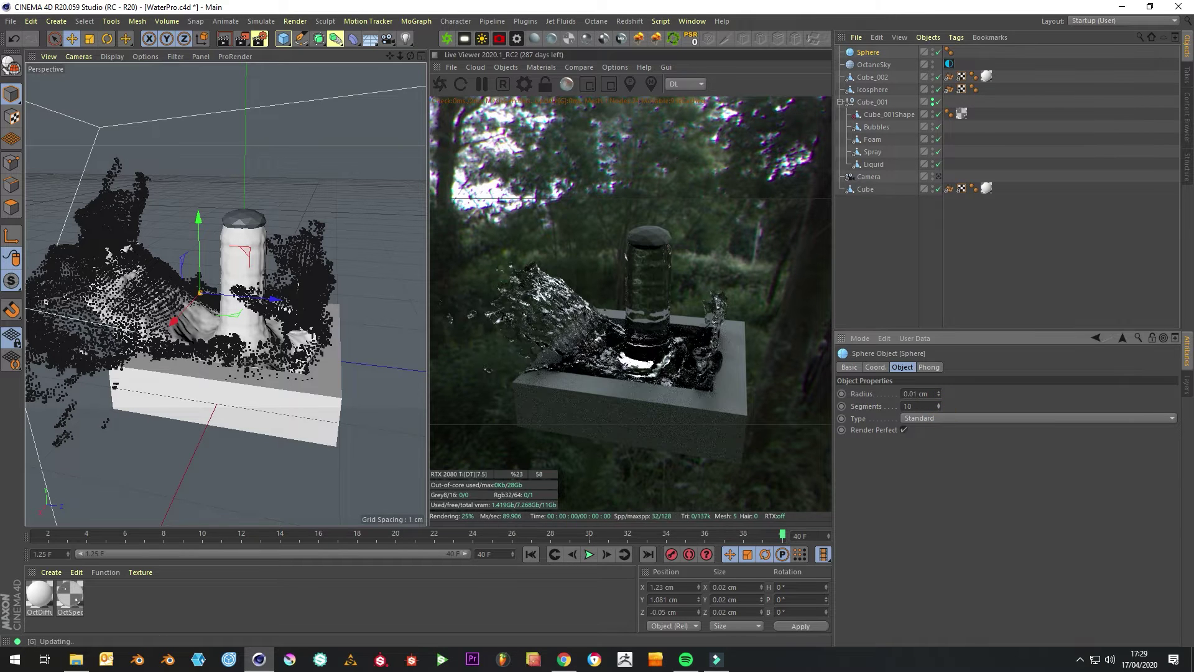
pyautogui.click(931, 274)
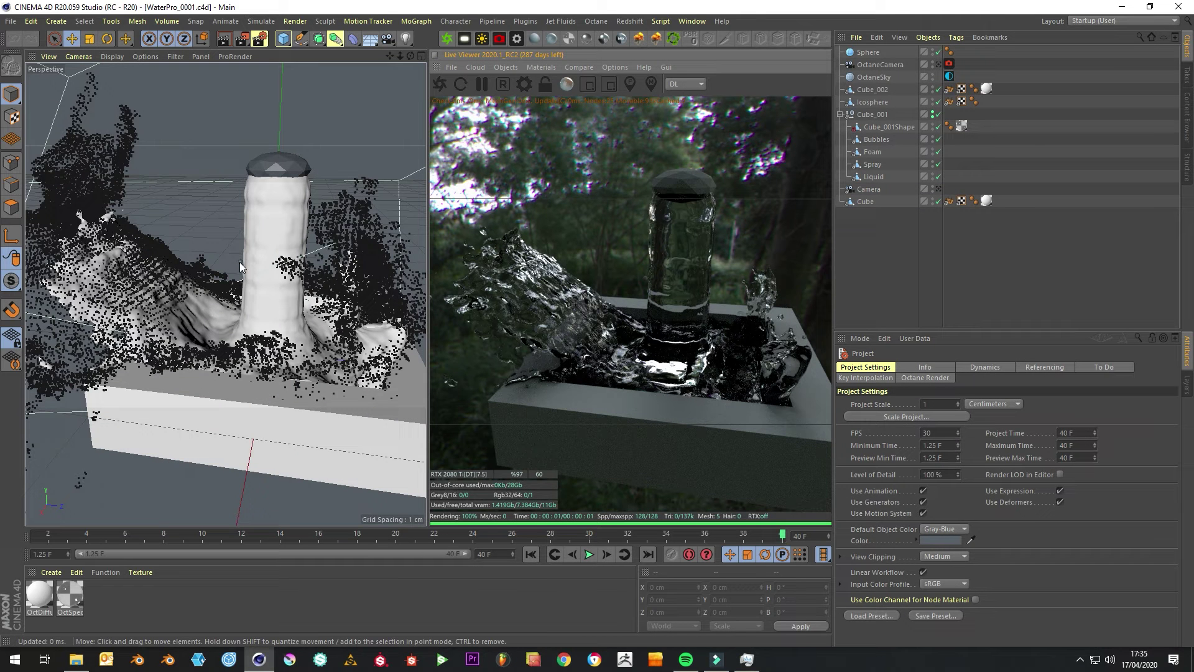
# Disable the Cube_001Shape liquid mesh and add an Octane Scatter object to the scene.
pyautogui.click(240, 262)
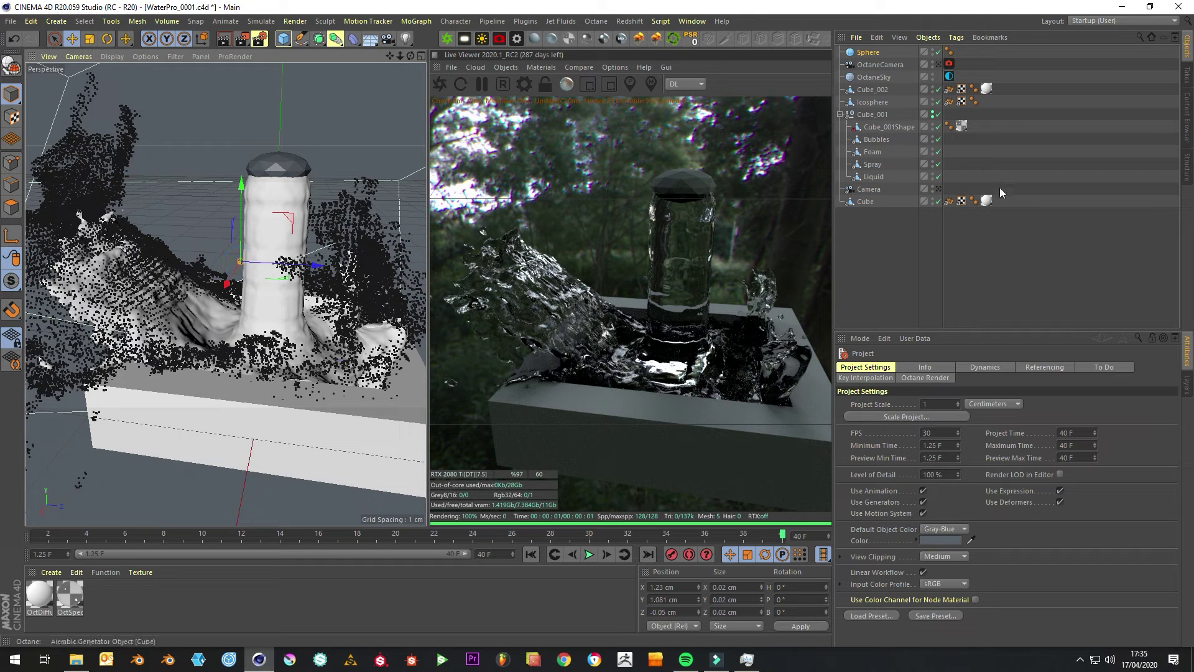
pyautogui.click(938, 126)
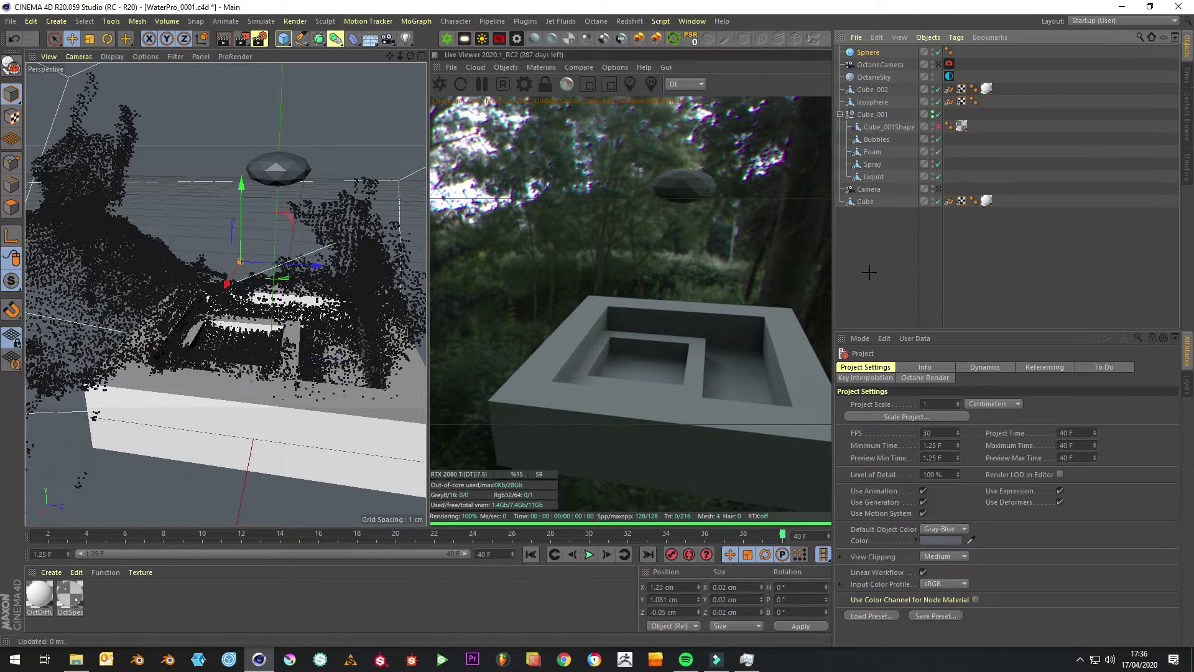
pyautogui.click(673, 39)
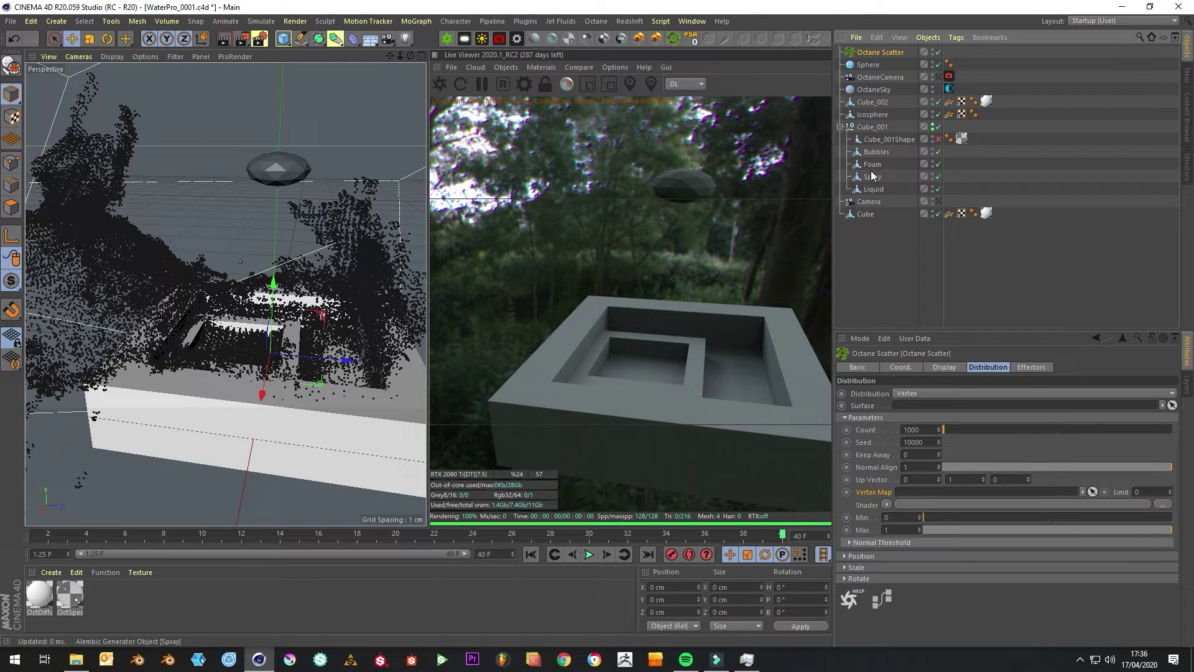
# Move Spray out of the Cube_001 group and assign it as the Octane Scatter's distribution surface.
pyautogui.moveTo(871, 180); pyautogui.dragTo(870, 259)
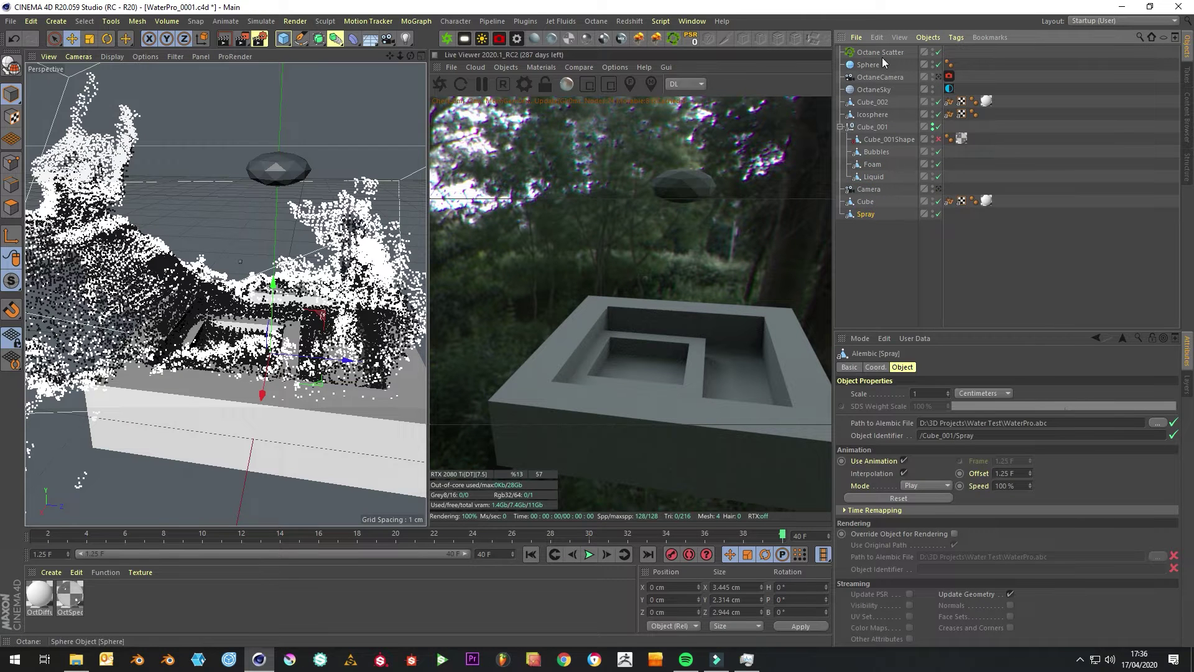
pyautogui.click(882, 54)
pyautogui.moveTo(865, 219)
pyautogui.mouseDown()
pyautogui.moveTo(905, 405)
pyautogui.moveTo(920, 412)
pyautogui.mouseUp()
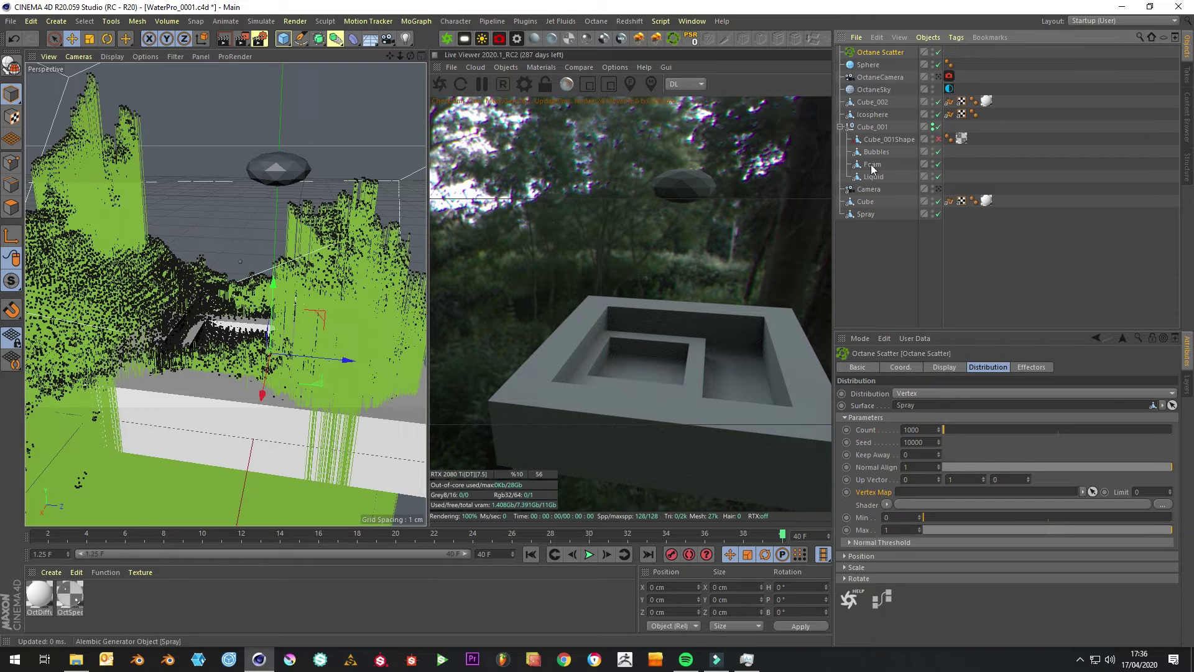
# Assign Spray as the Octane Scatter's vertex map, set the count to 0 and expand the scale parameters.
pyautogui.moveTo(877, 243); pyautogui.dragTo(925, 492)
pyautogui.doubleClick(924, 430)
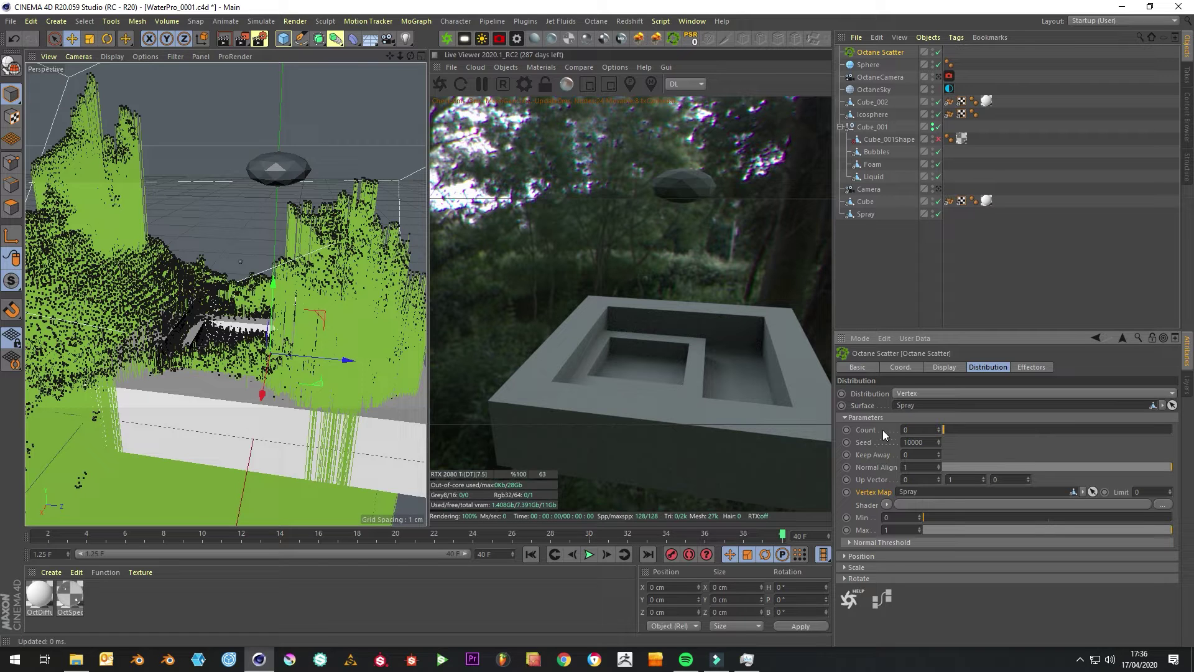
pyautogui.click(858, 567)
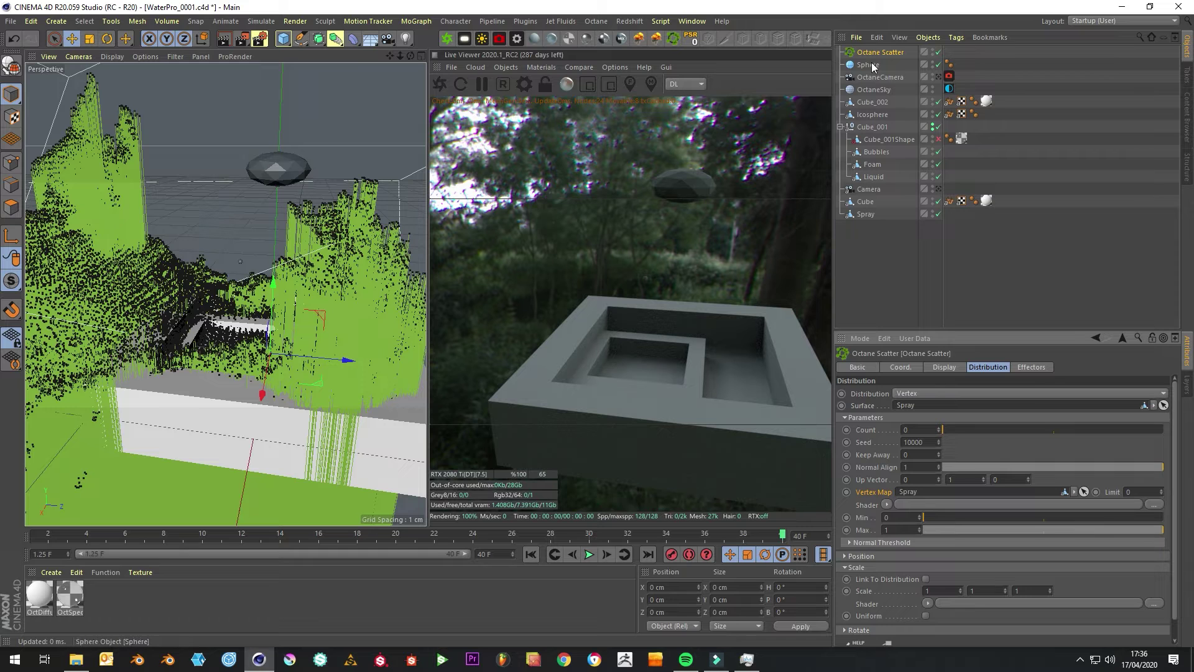
# Save the project and restart the Live Viewer render.
pyautogui.click(12, 21)
pyautogui.click(45, 121)
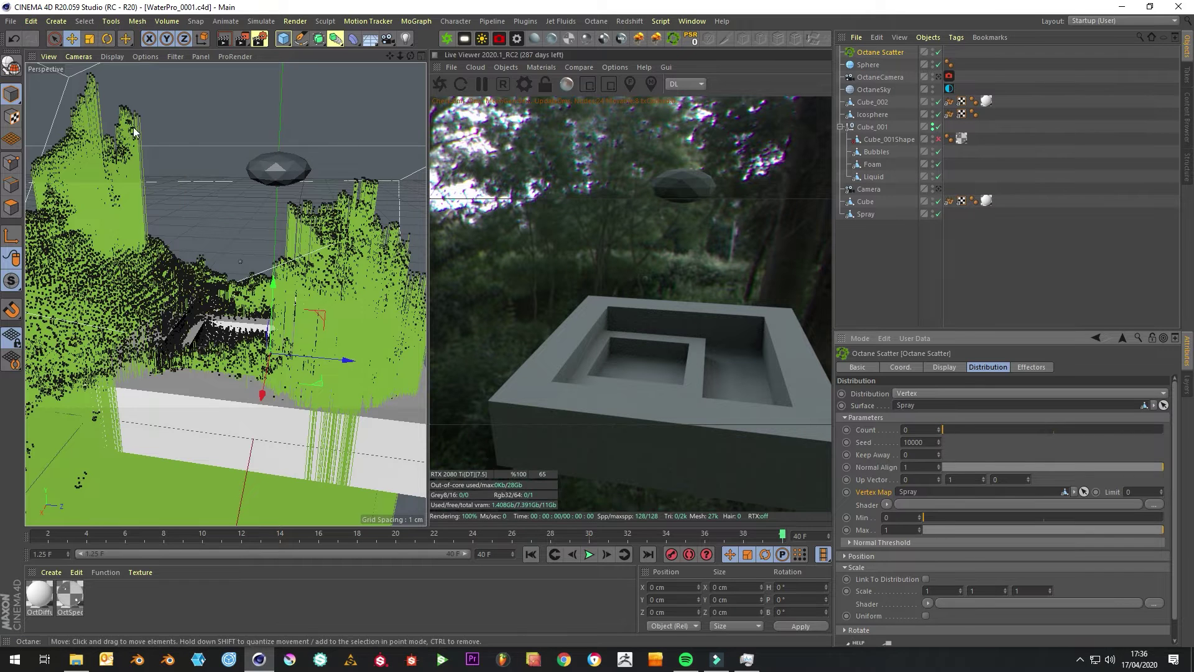
pyautogui.click(882, 277)
pyautogui.click(440, 84)
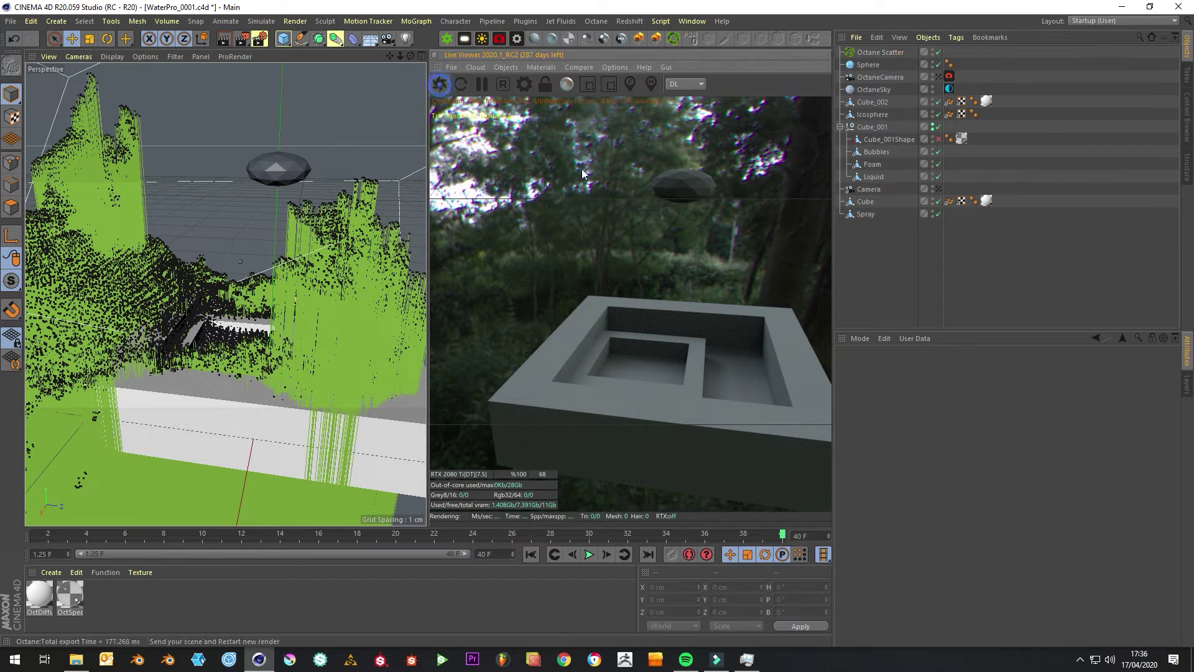
# Change the sphere's type to Hexahedron and reduce its segments to 9.
pyautogui.click(867, 65)
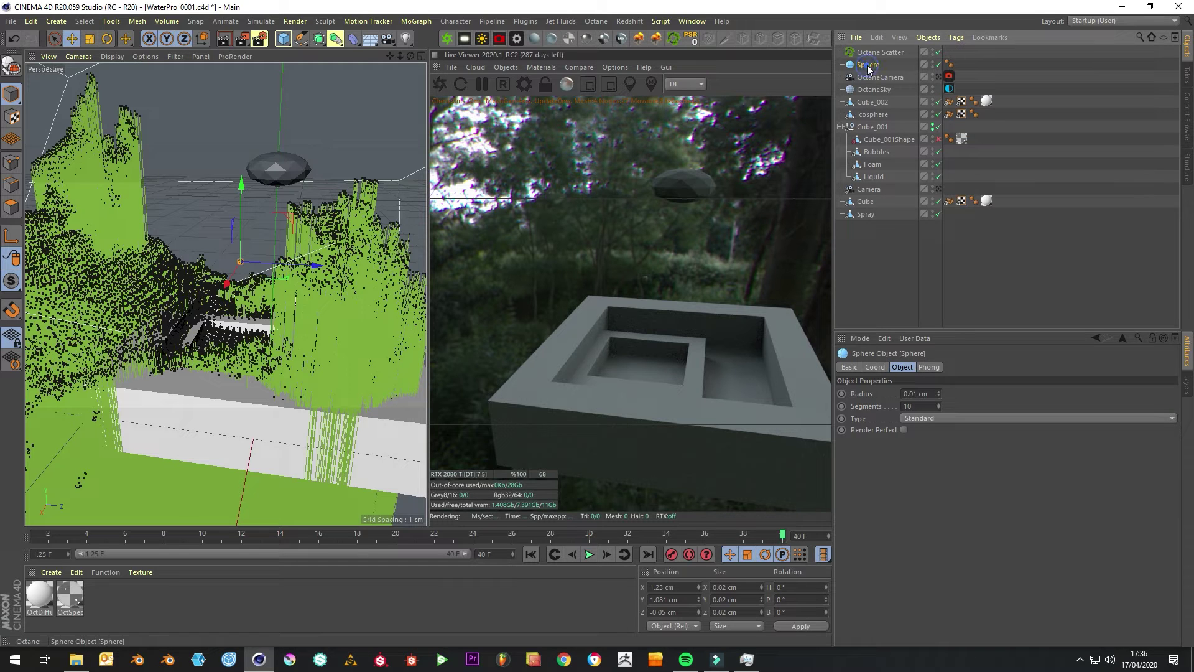
pyautogui.click(928, 418)
pyautogui.click(992, 456)
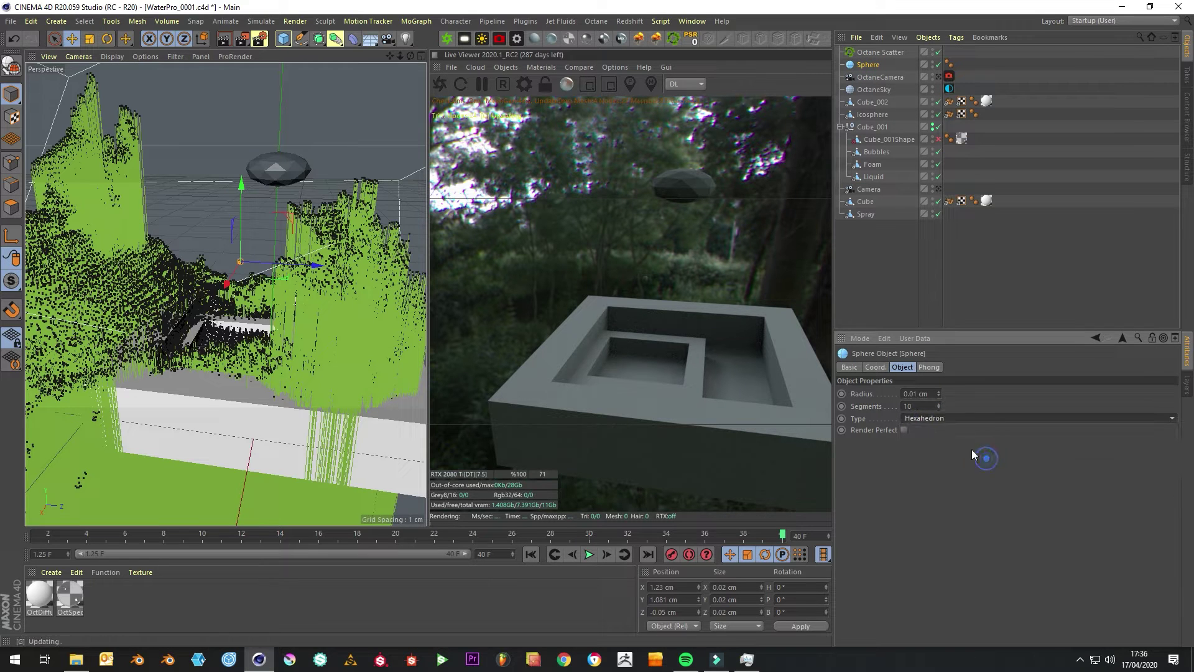
pyautogui.click(910, 407)
pyautogui.moveTo(909, 406); pyautogui.dragTo(919, 410)
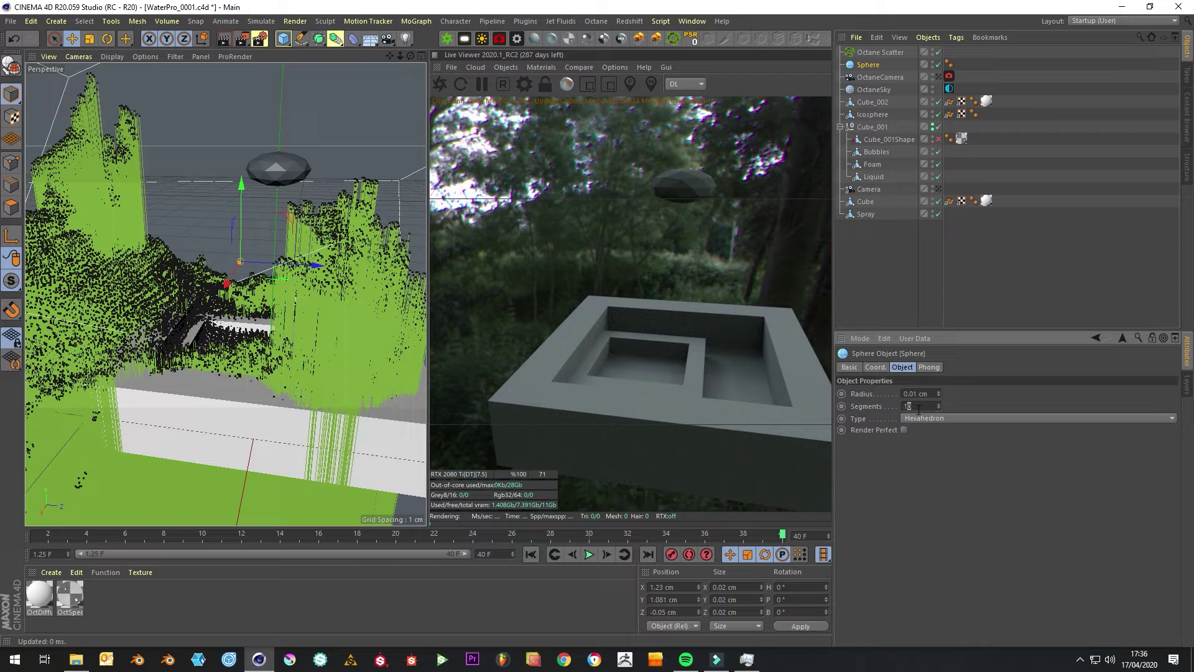
pyautogui.click(915, 298)
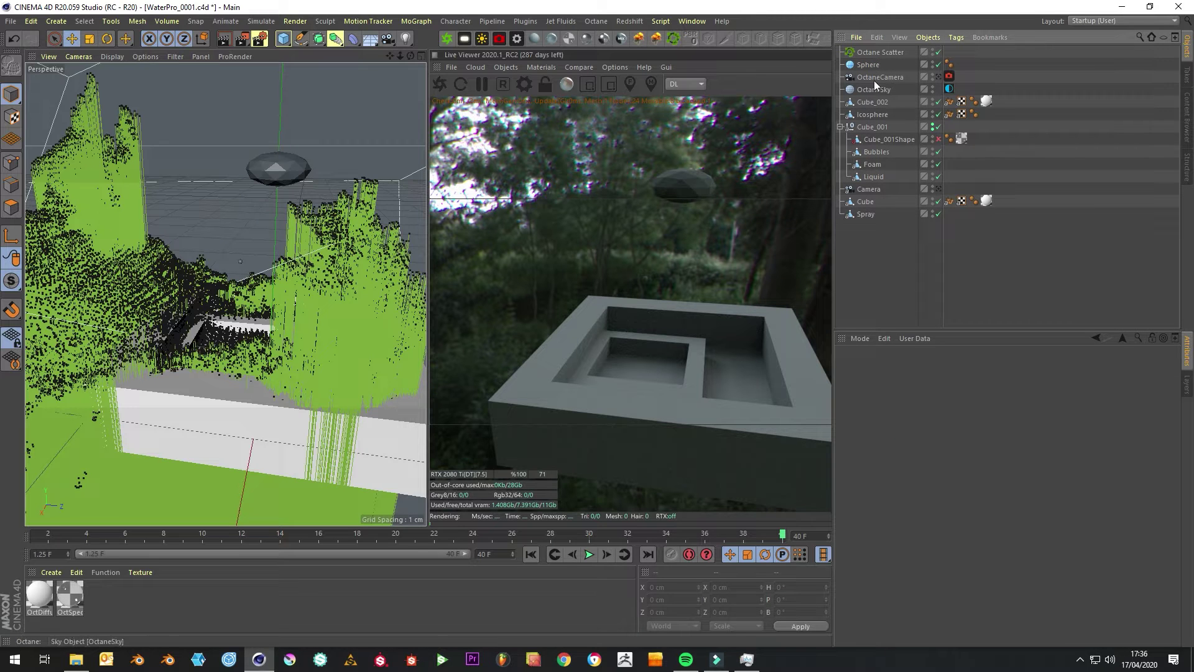
pyautogui.click(869, 65)
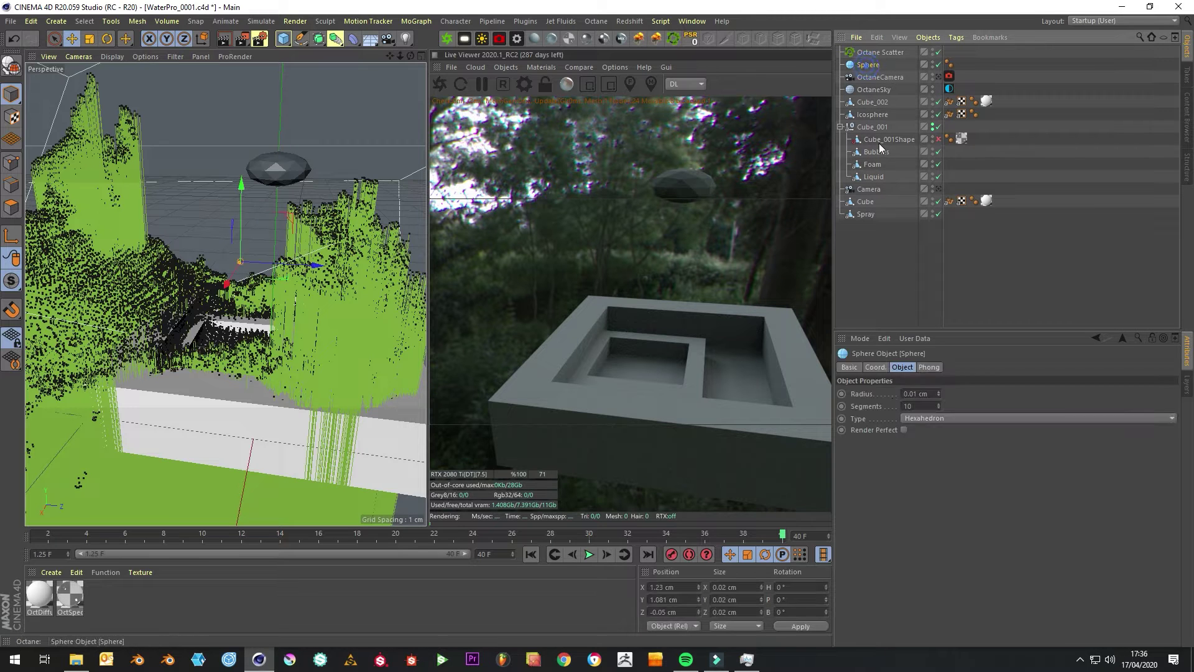
pyautogui.click(939, 408)
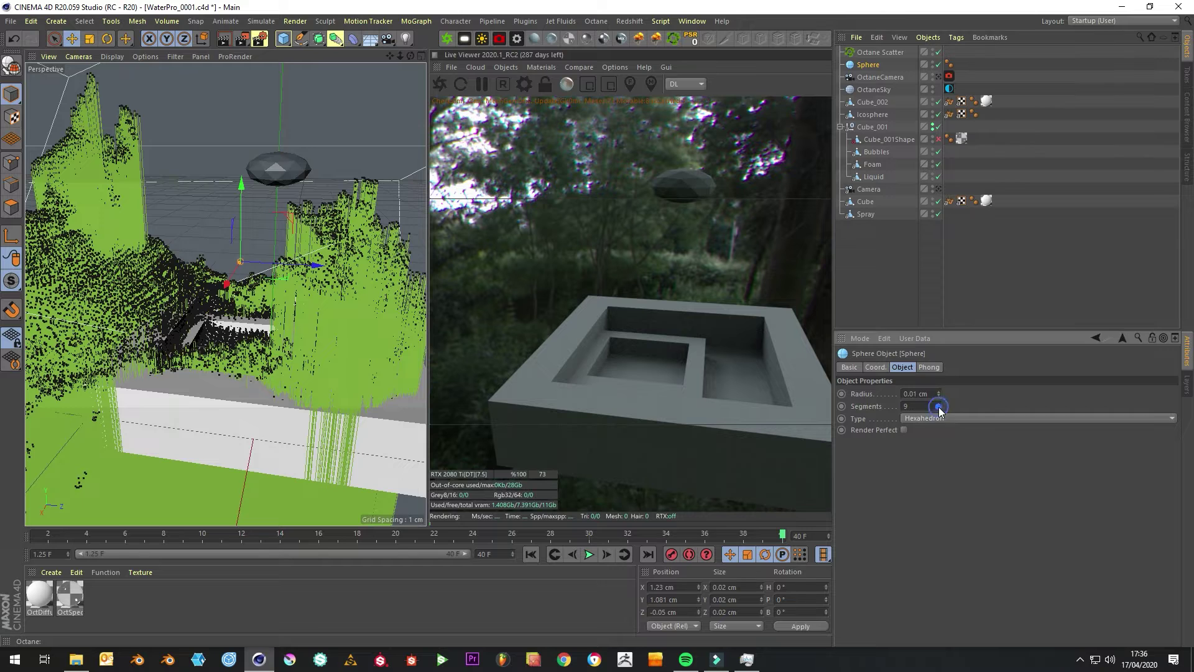
# Convert the sphere to an editable polygon object and make it a child of the Octane Scatter.
pyautogui.click(13, 67)
pyautogui.click(912, 246)
pyautogui.click(869, 66)
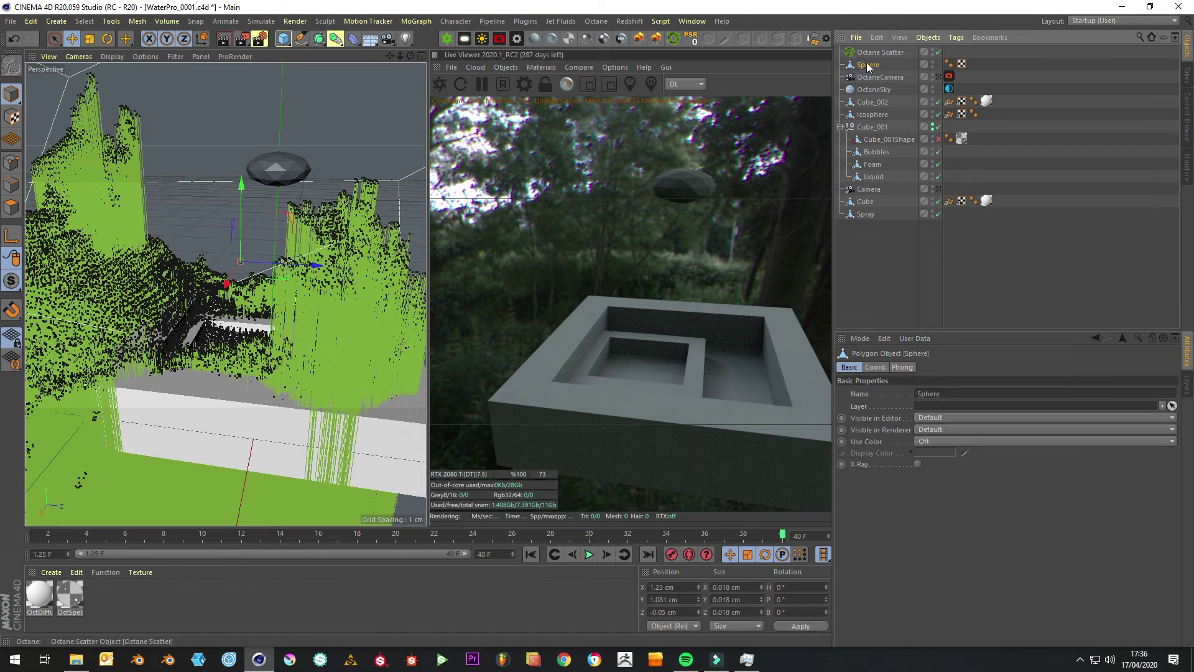
pyautogui.moveTo(869, 65); pyautogui.dragTo(877, 53)
pyautogui.moveTo(877, 54); pyautogui.dragTo(877, 54)
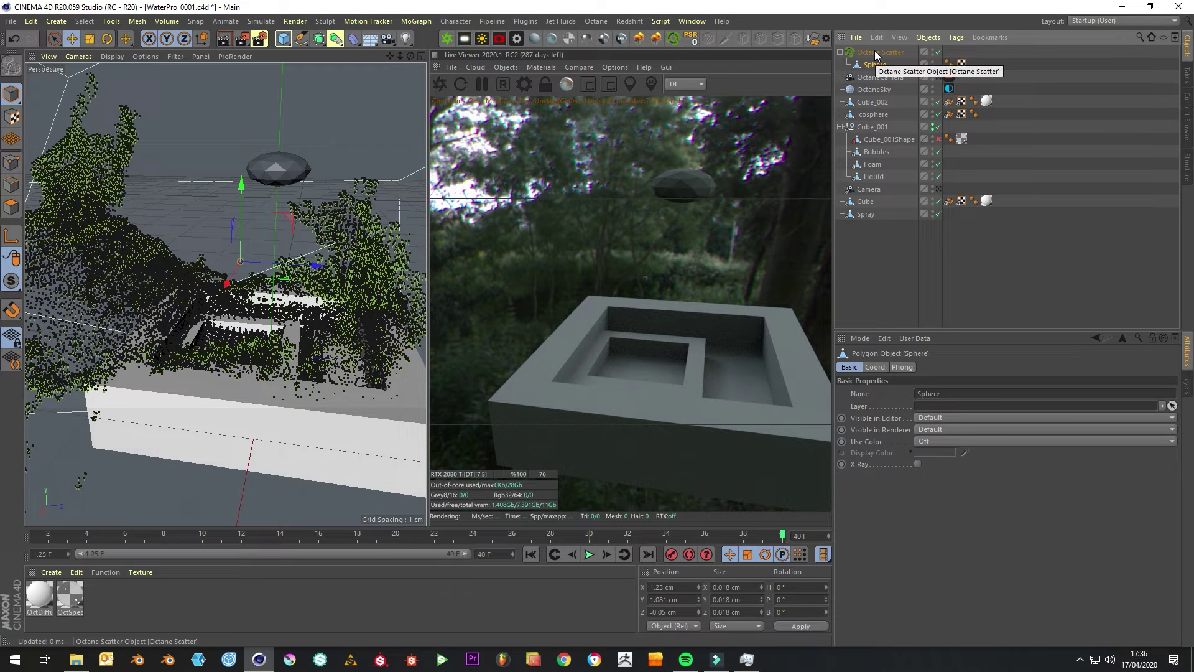
pyautogui.click(875, 53)
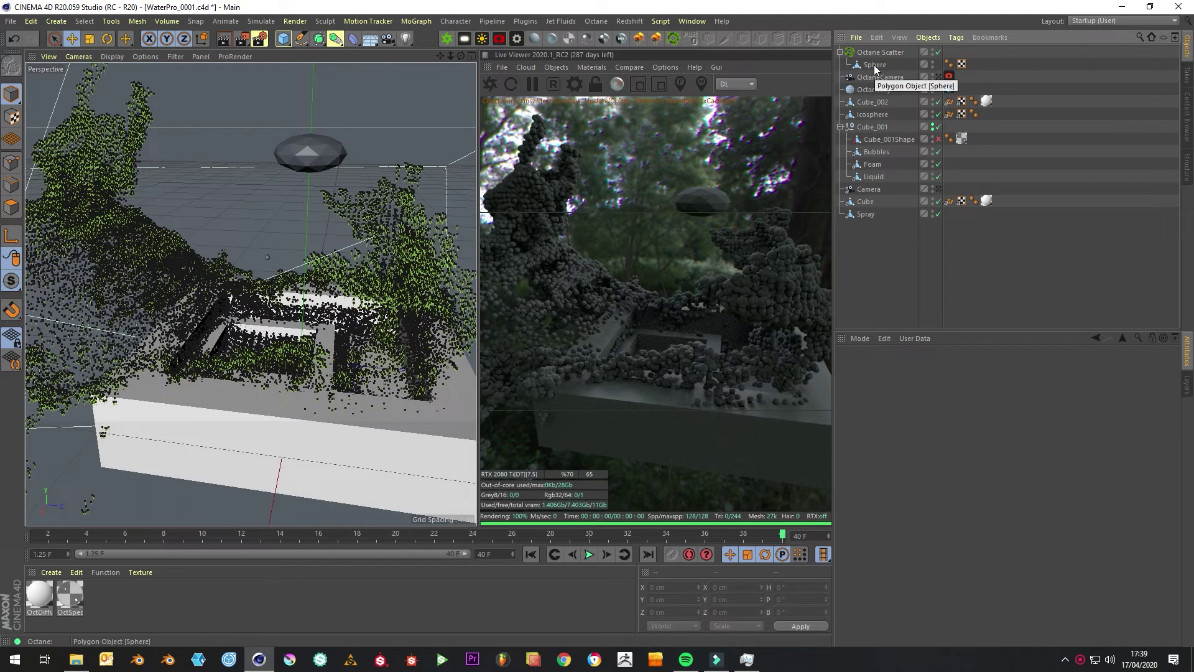
# Scale the scattered sphere down uniformly to about 46% and reselect the Octane Scatter.
pyautogui.click(879, 54)
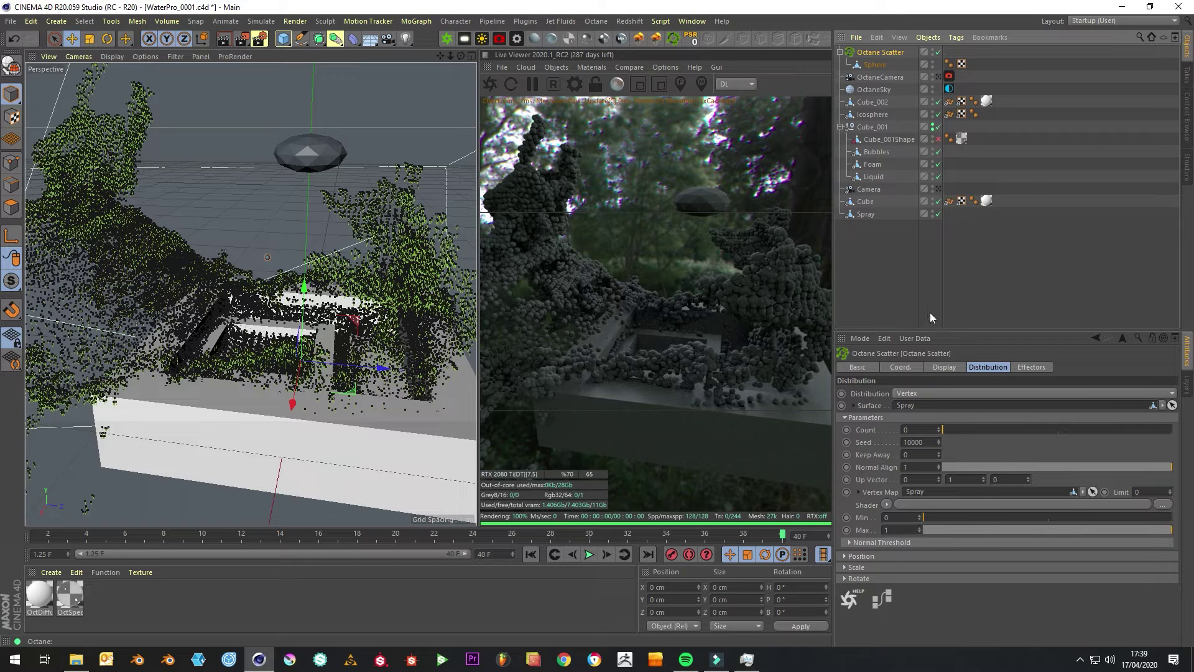
pyautogui.click(882, 273)
pyautogui.click(872, 67)
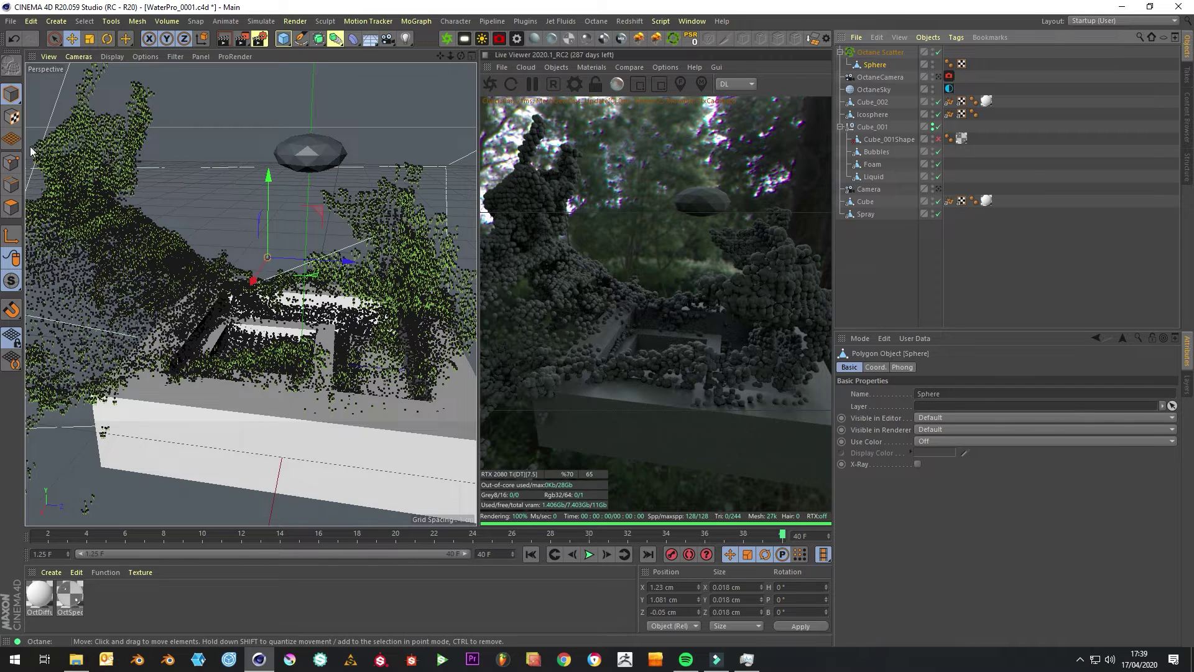
pyautogui.click(90, 42)
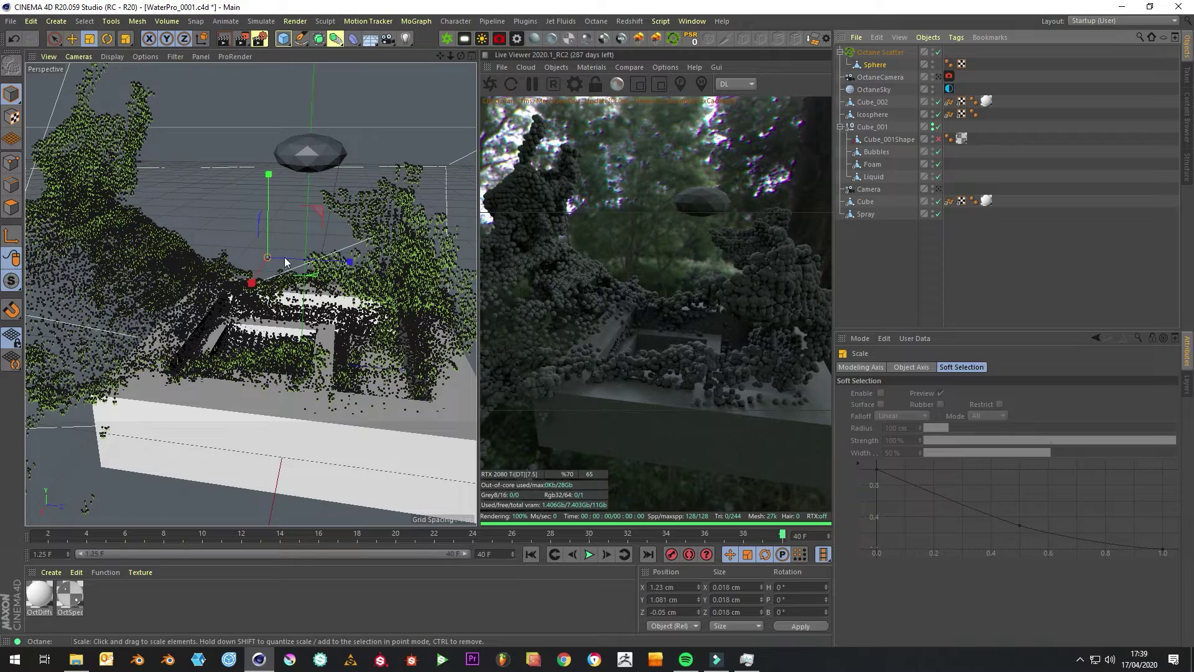
pyautogui.moveTo(282, 272); pyautogui.dragTo(36, 368)
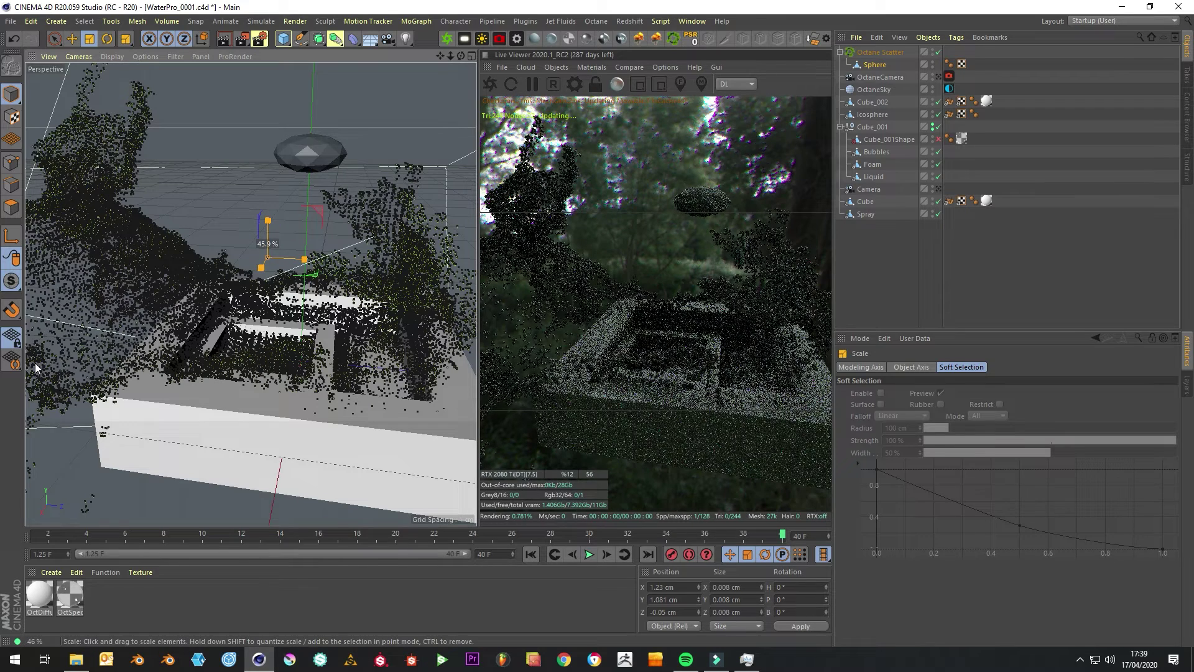
pyautogui.click(927, 269)
pyautogui.click(888, 52)
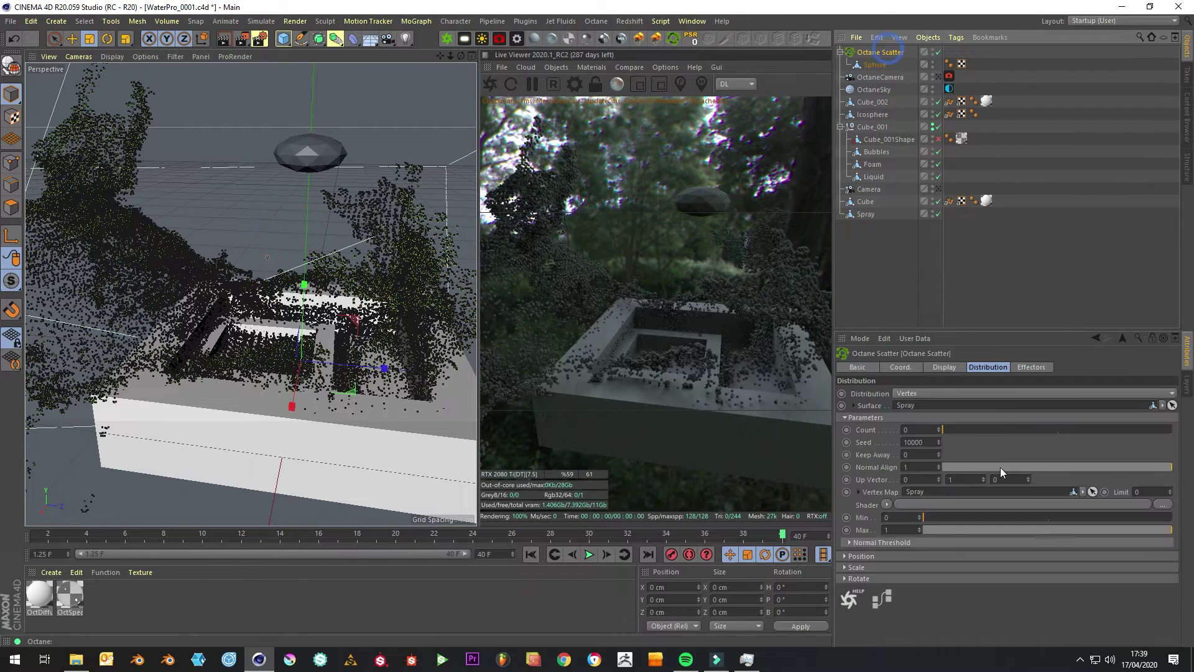
# Set the Octane Scatter's position offset to 44, 22, 0 cm and its Y scale to 0.09, and adjust its X and Z scale.
pyautogui.click(862, 555)
pyautogui.moveTo(968, 568); pyautogui.dragTo(922, 563)
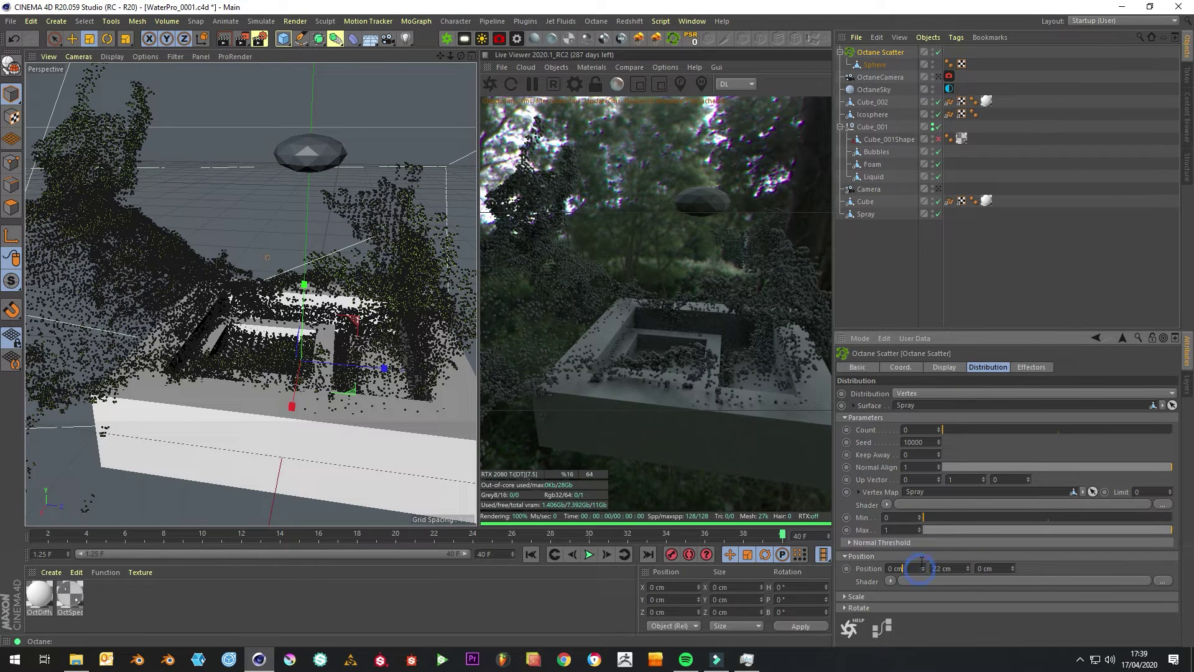
pyautogui.click(881, 596)
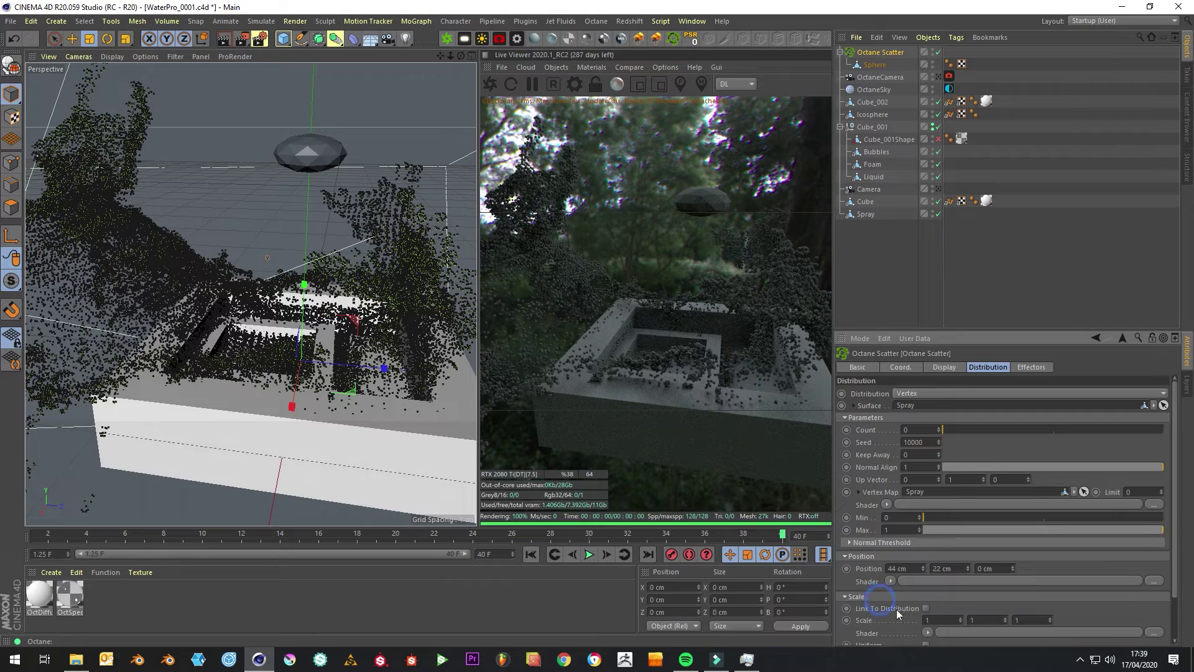
pyautogui.moveTo(1006, 621); pyautogui.dragTo(1006, 671)
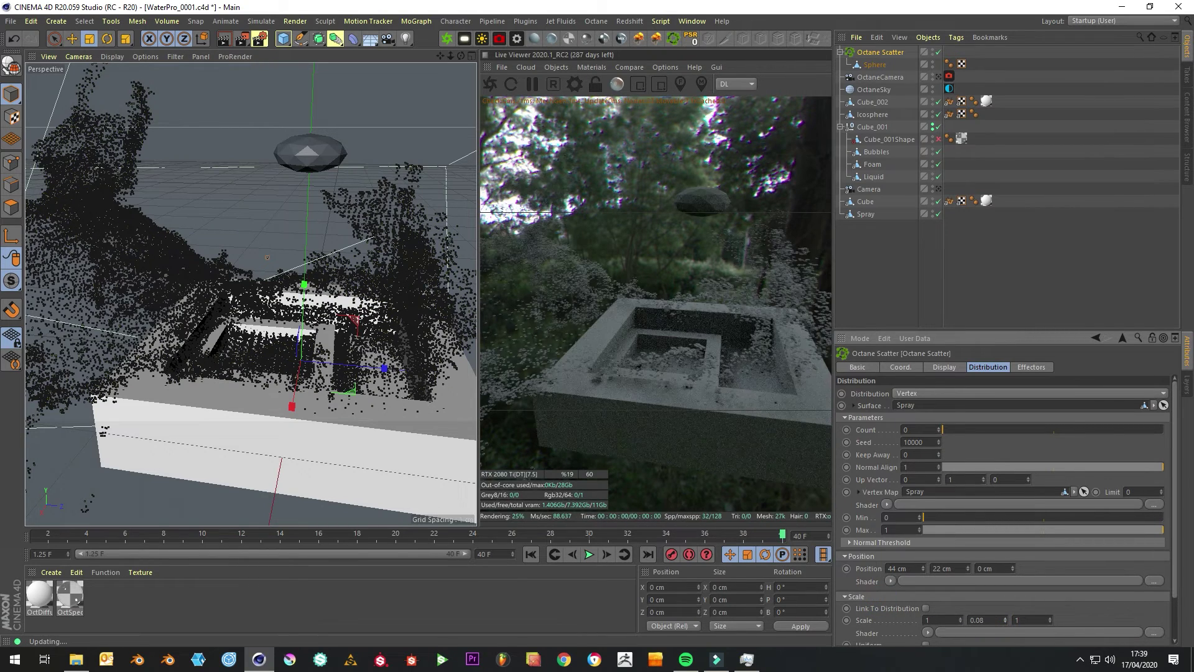
pyautogui.moveTo(1005, 621); pyautogui.dragTo(1005, 620)
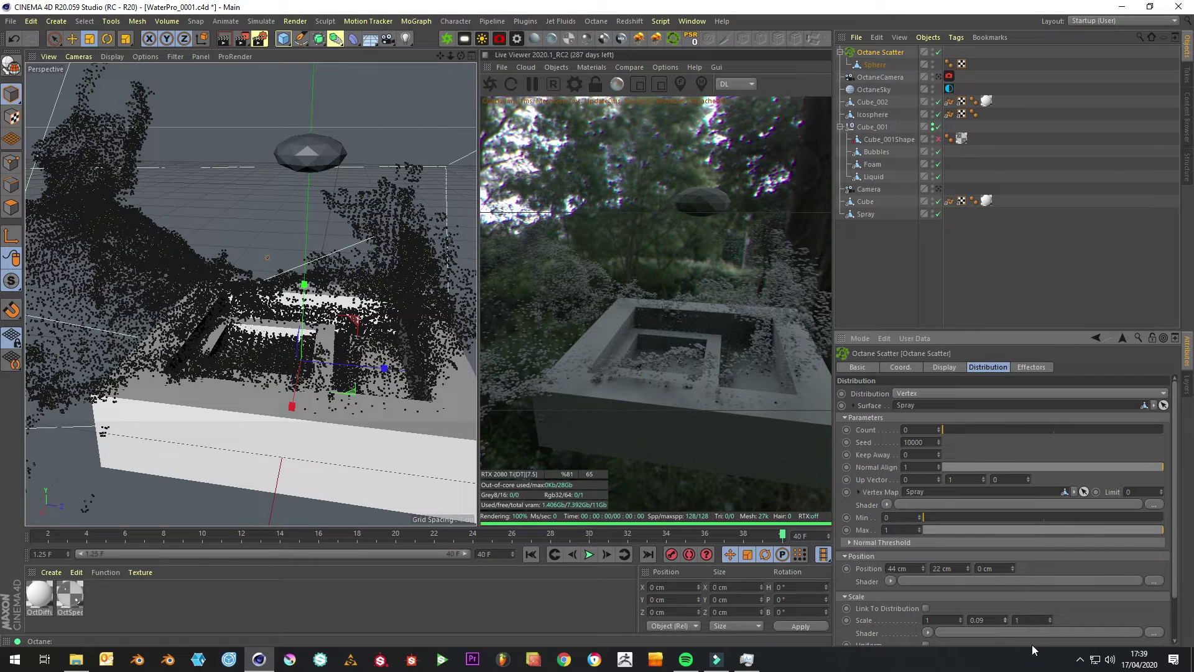
pyautogui.moveTo(1050, 620); pyautogui.dragTo(1050, 617)
pyautogui.moveTo(961, 620); pyautogui.dragTo(960, 641)
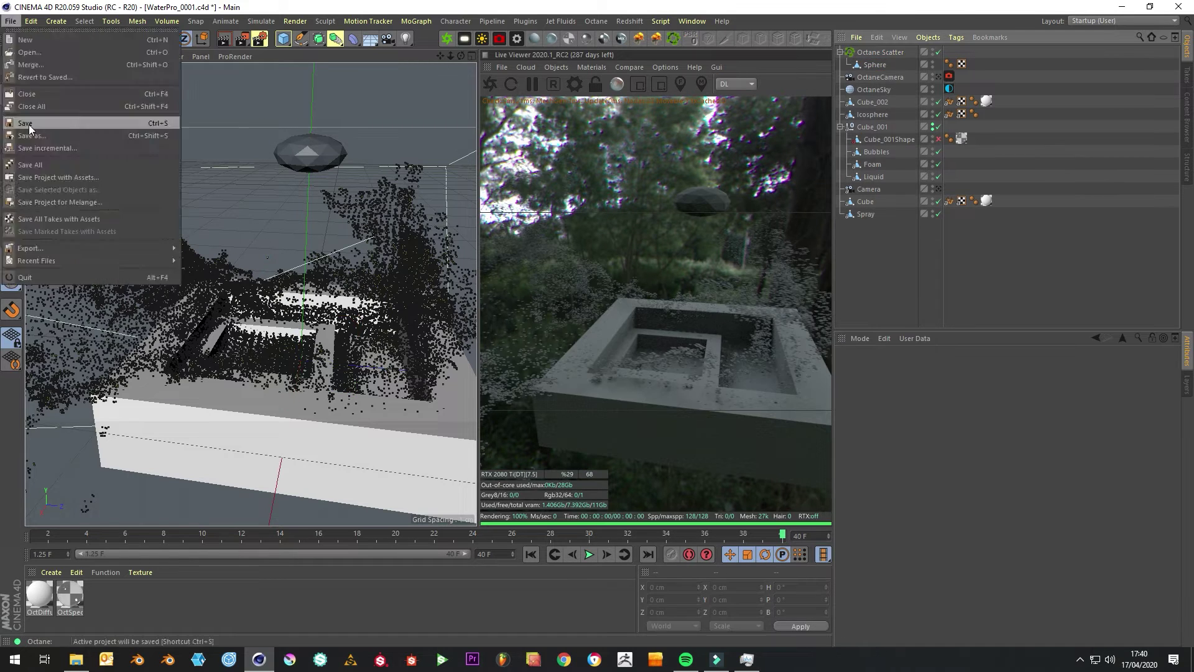
# Save the project and play the animation from the start, stopping it at about frame 38.
pyautogui.click(38, 118)
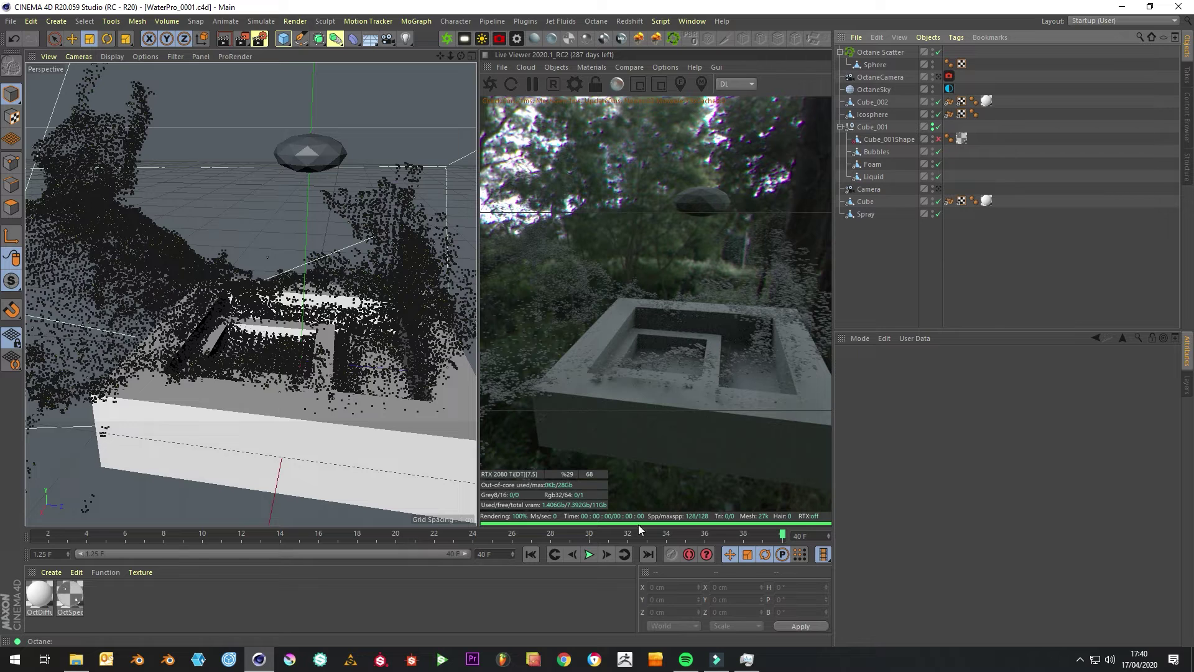
pyautogui.click(529, 556)
pyautogui.click(588, 555)
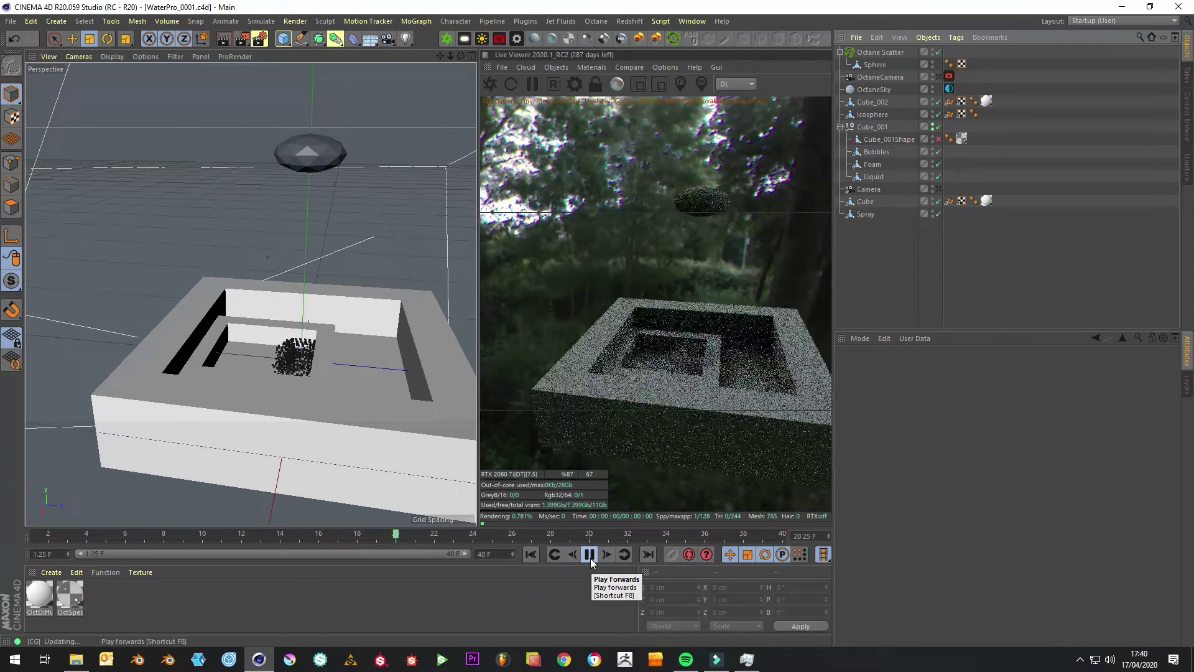
pyautogui.click(589, 555)
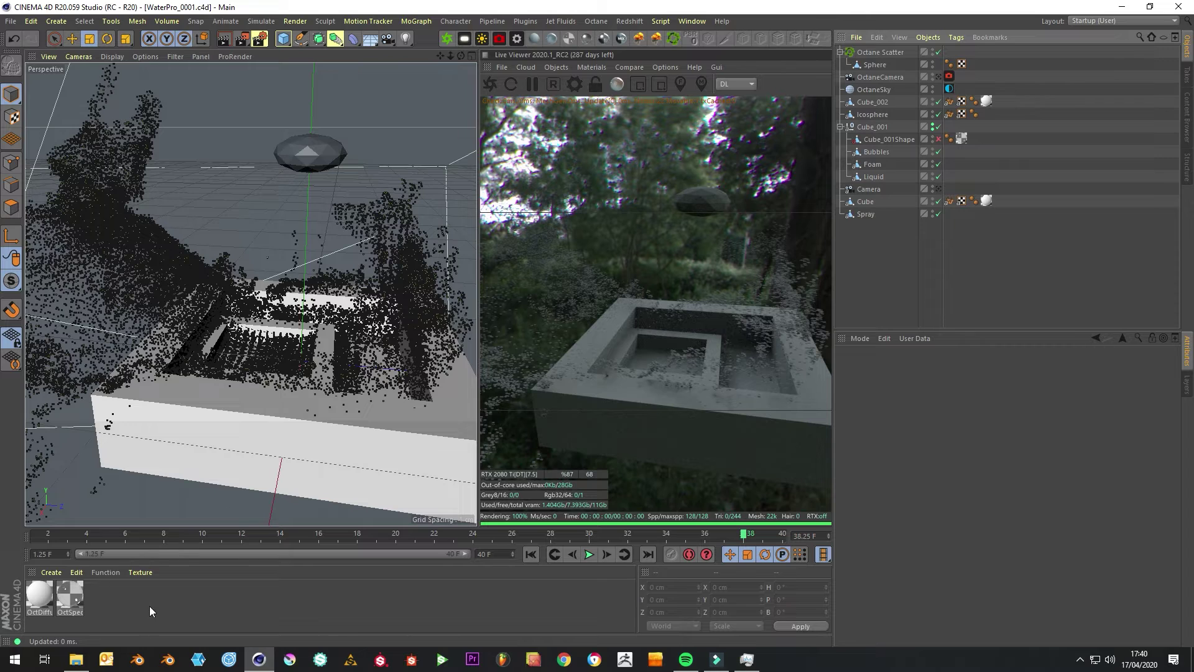
pyautogui.moveTo(151, 595); pyautogui.dragTo(275, 617)
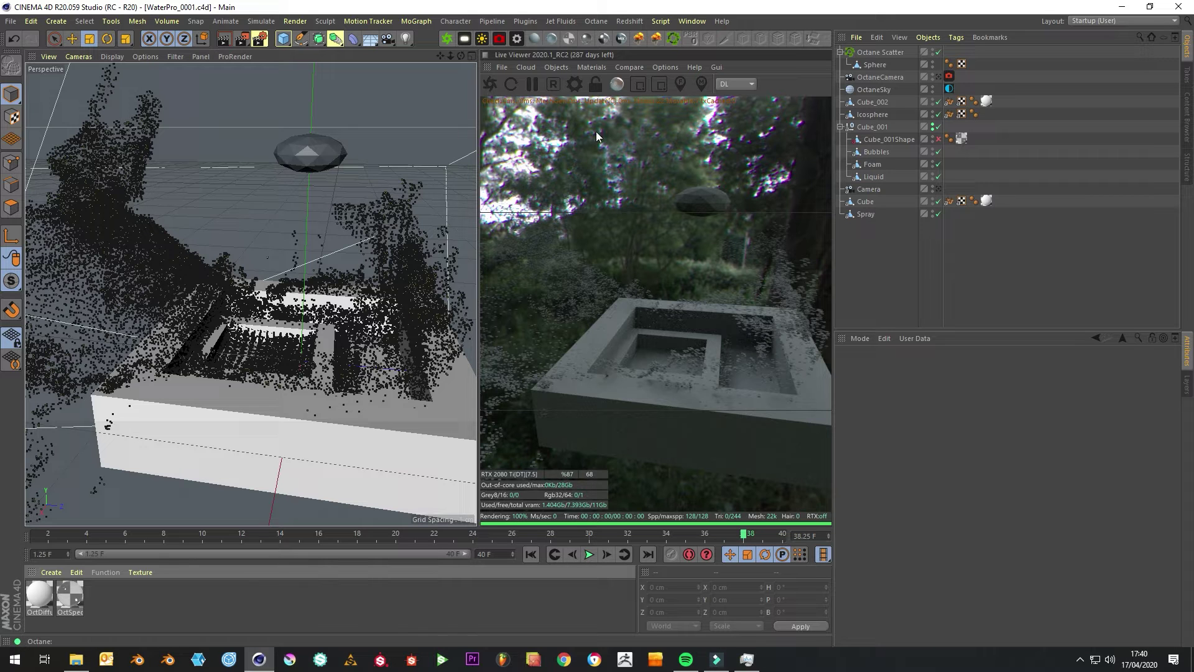
# Save the project and apply a new Octane glossy material to the scattered sphere.
pyautogui.moveTo(457, 57)
pyautogui.mouseDown()
pyautogui.moveTo(504, 56)
pyautogui.moveTo(452, 57)
pyautogui.mouseUp()
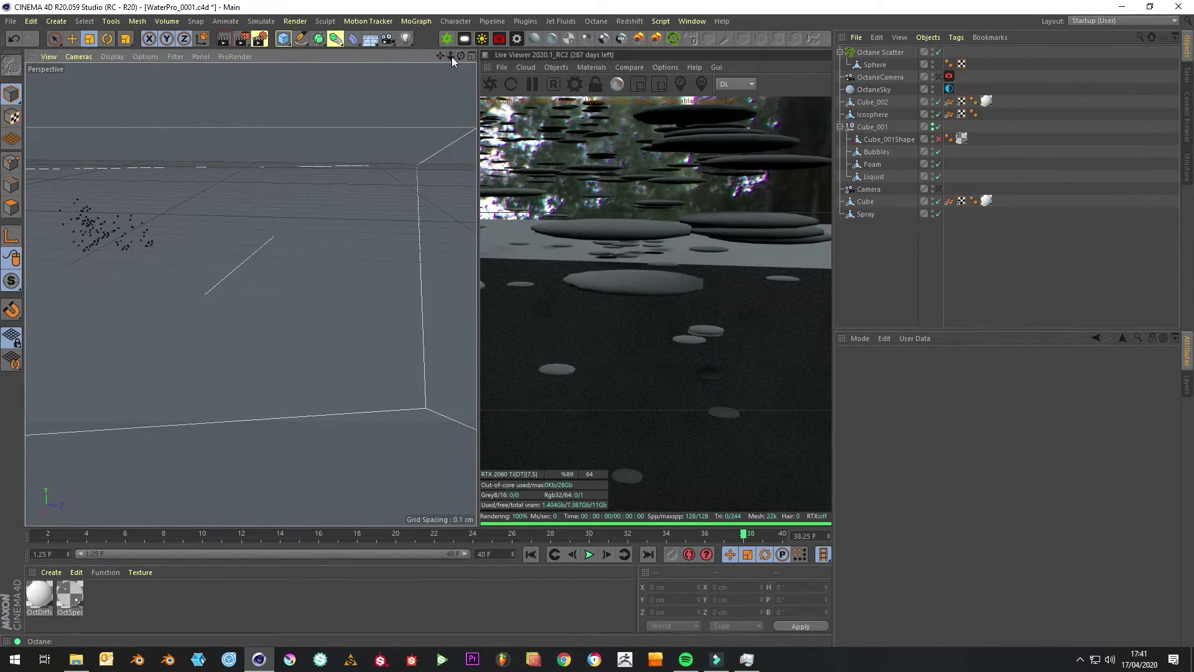
pyautogui.hotkey('ctrl', 's')
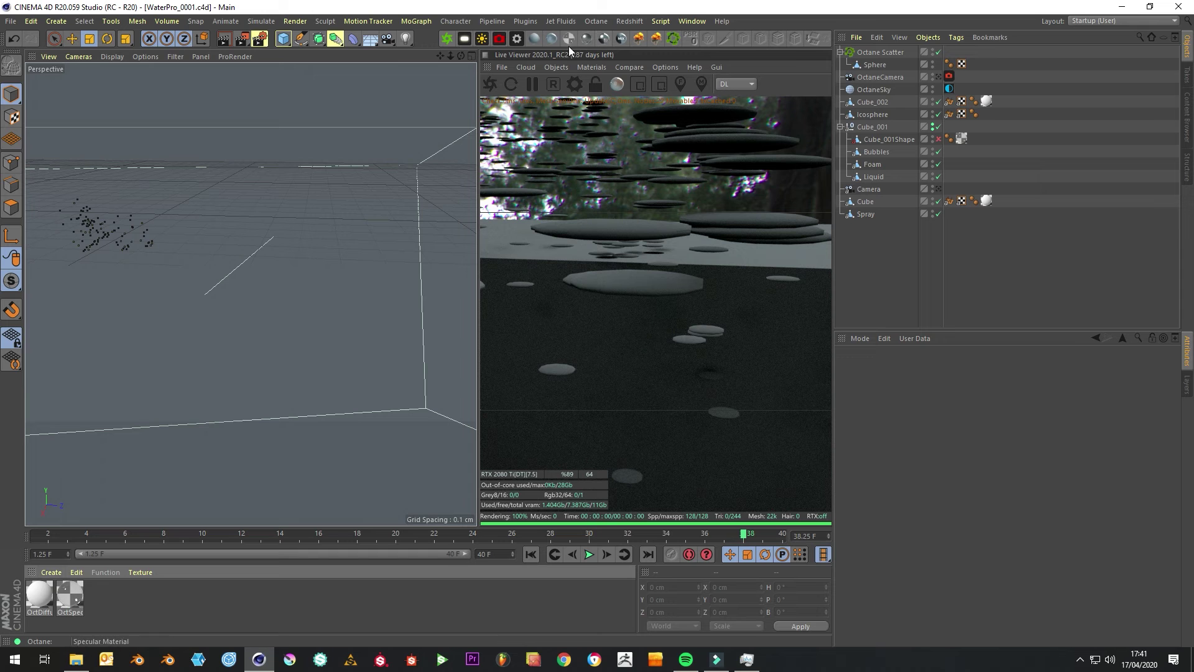
pyautogui.click(552, 41)
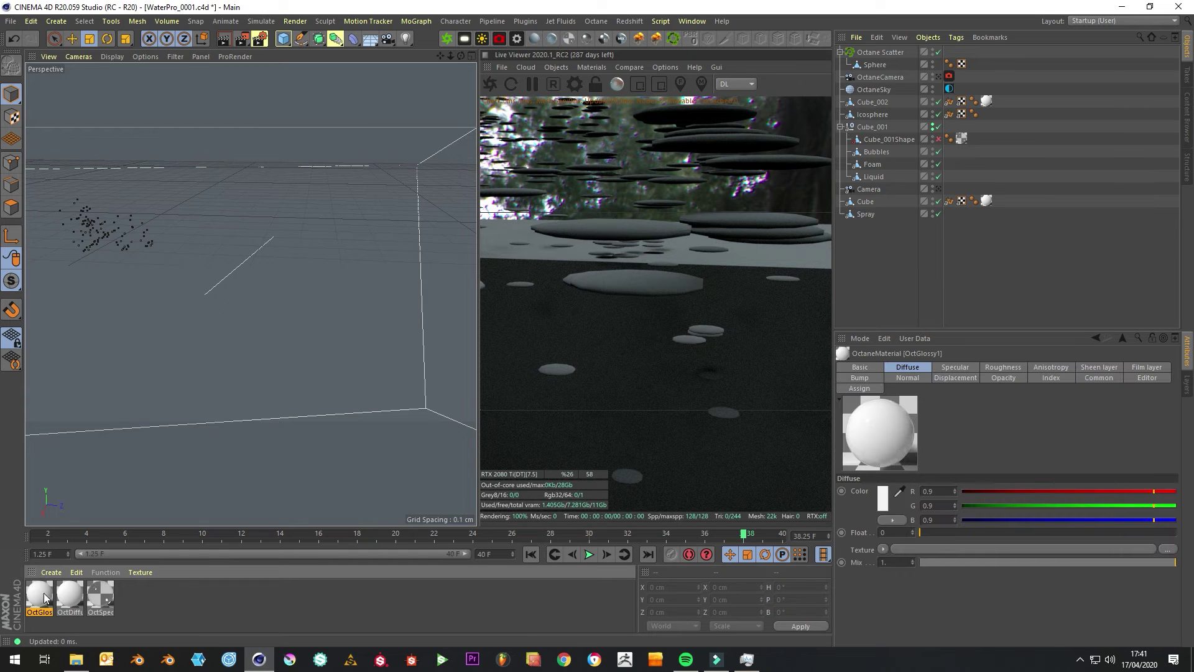
pyautogui.moveTo(877, 72); pyautogui.dragTo(877, 67)
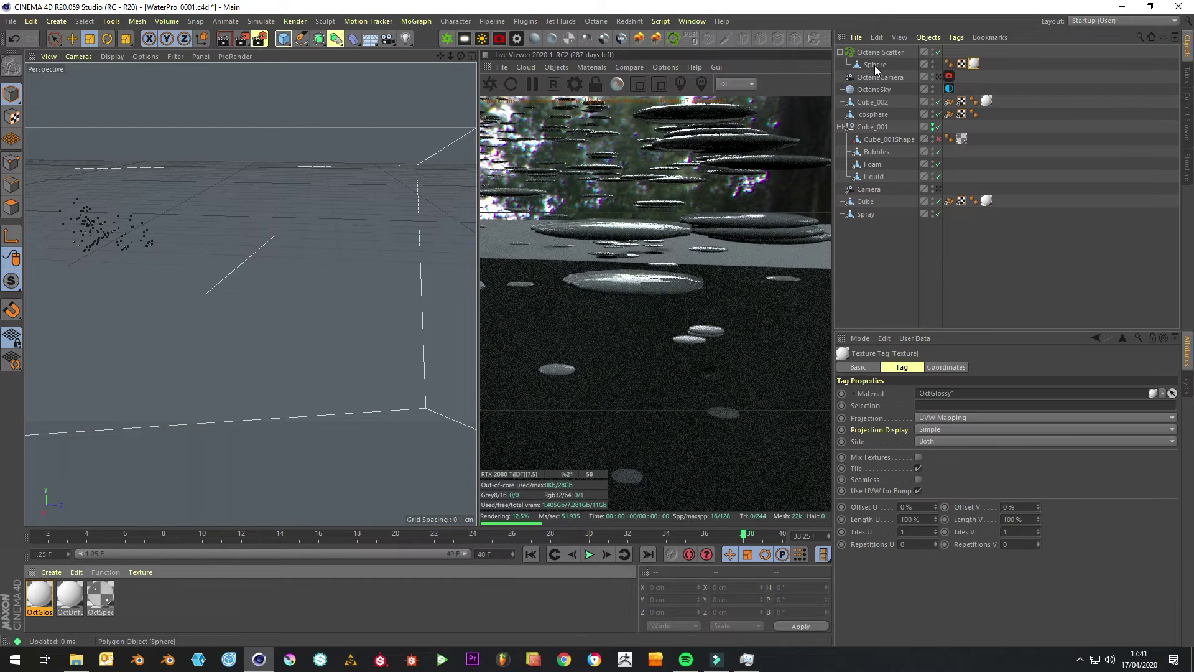
# Open the glossy material in the Octane Node Editor and add an Image texture node beside it.
pyautogui.doubleClick(35, 595)
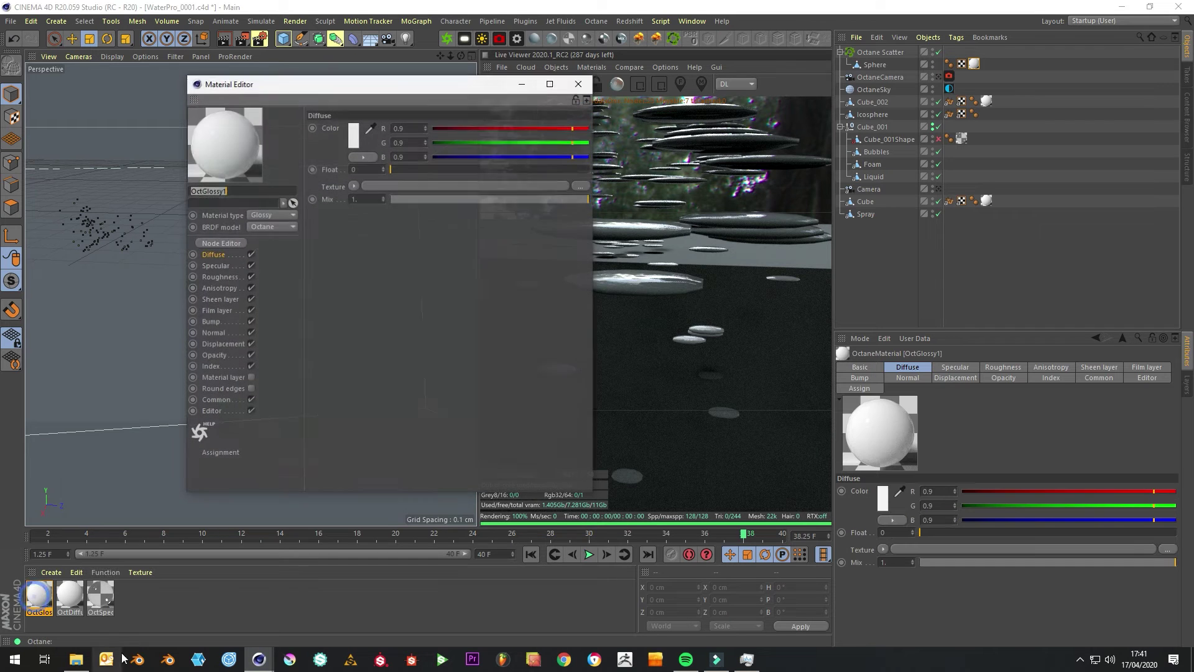
pyautogui.click(231, 244)
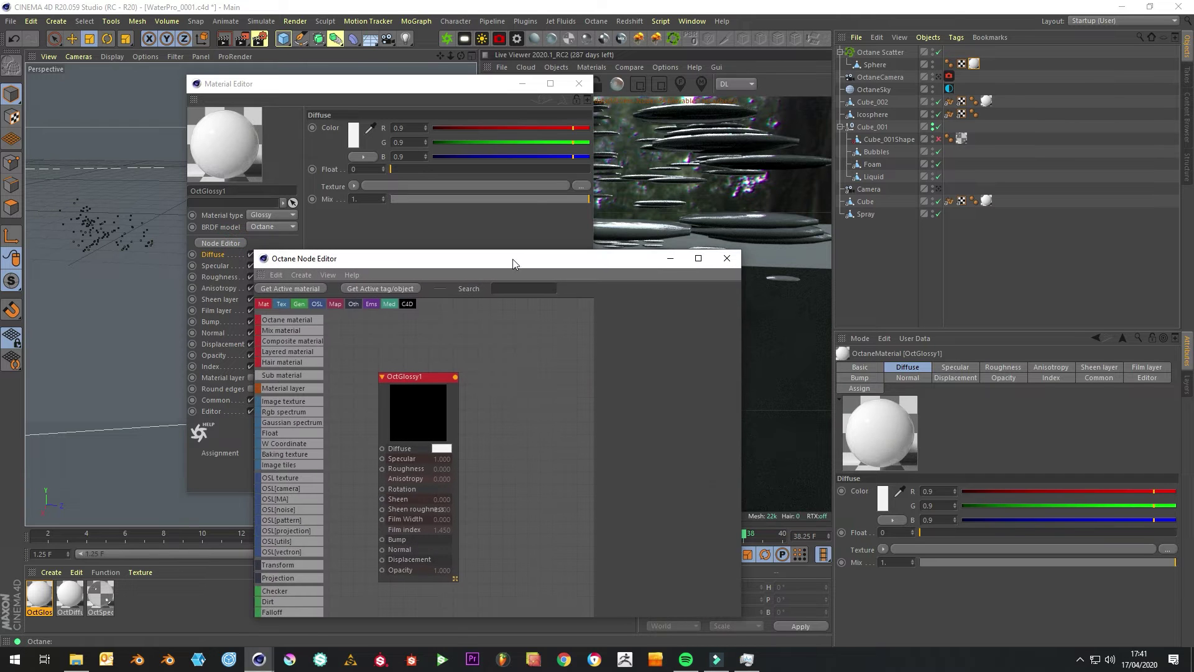
pyautogui.moveTo(513, 260); pyautogui.dragTo(565, 166)
pyautogui.moveTo(487, 336); pyautogui.dragTo(599, 299)
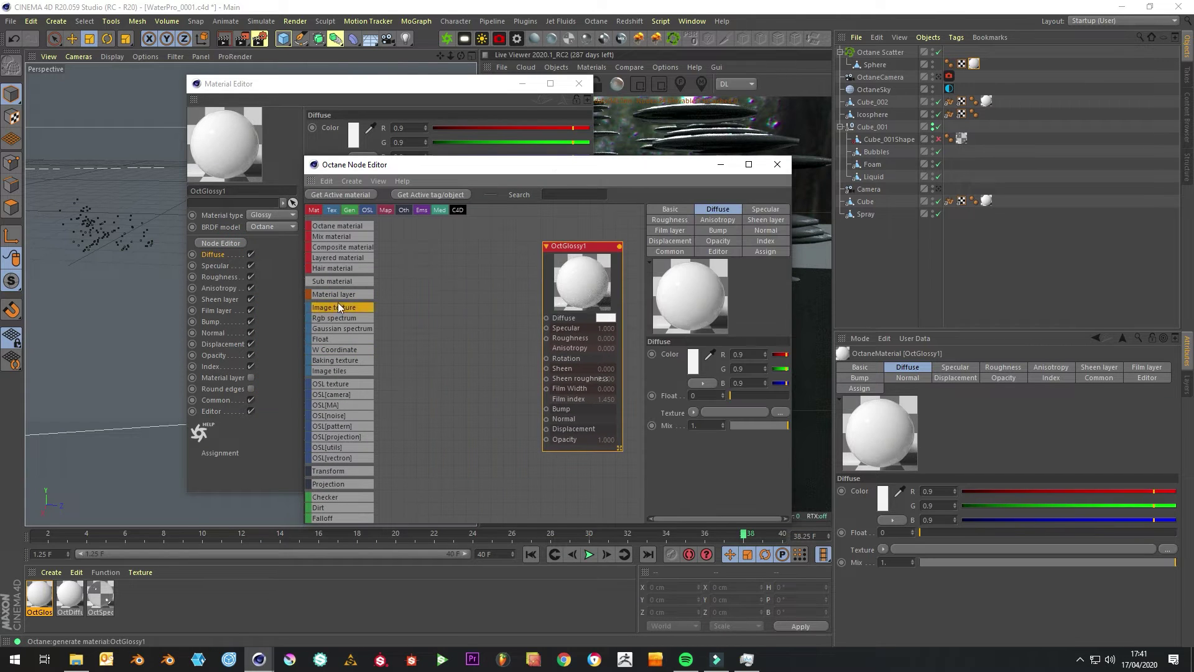
pyautogui.moveTo(434, 292); pyautogui.dragTo(435, 293)
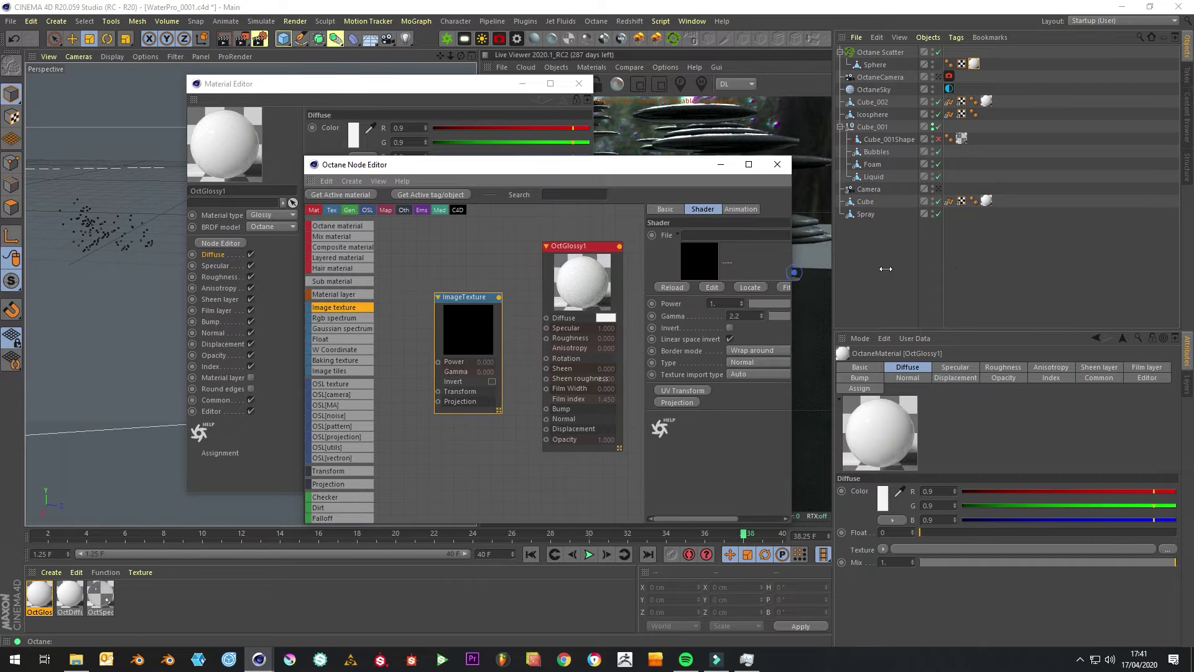
pyautogui.moveTo(792, 271); pyautogui.dragTo(979, 254)
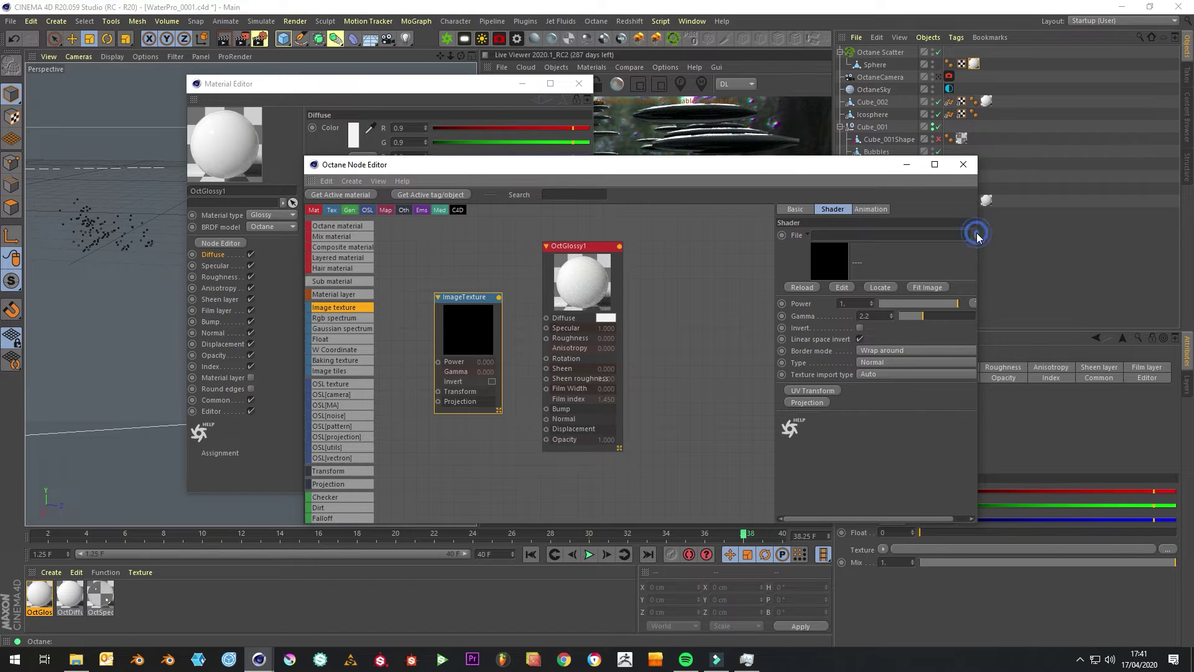
# Preview the seamless black surface imperfection maps and load VH_SI_027.png into the Image texture node.
pyautogui.click(976, 235)
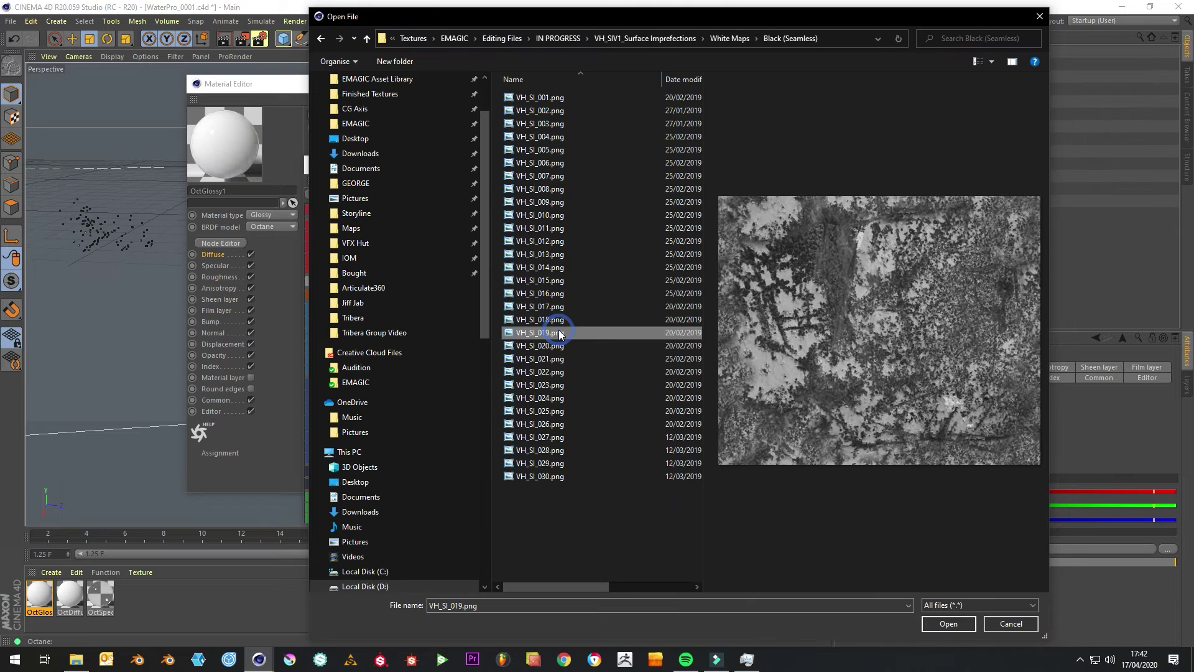
pyautogui.click(559, 357)
pyautogui.click(551, 385)
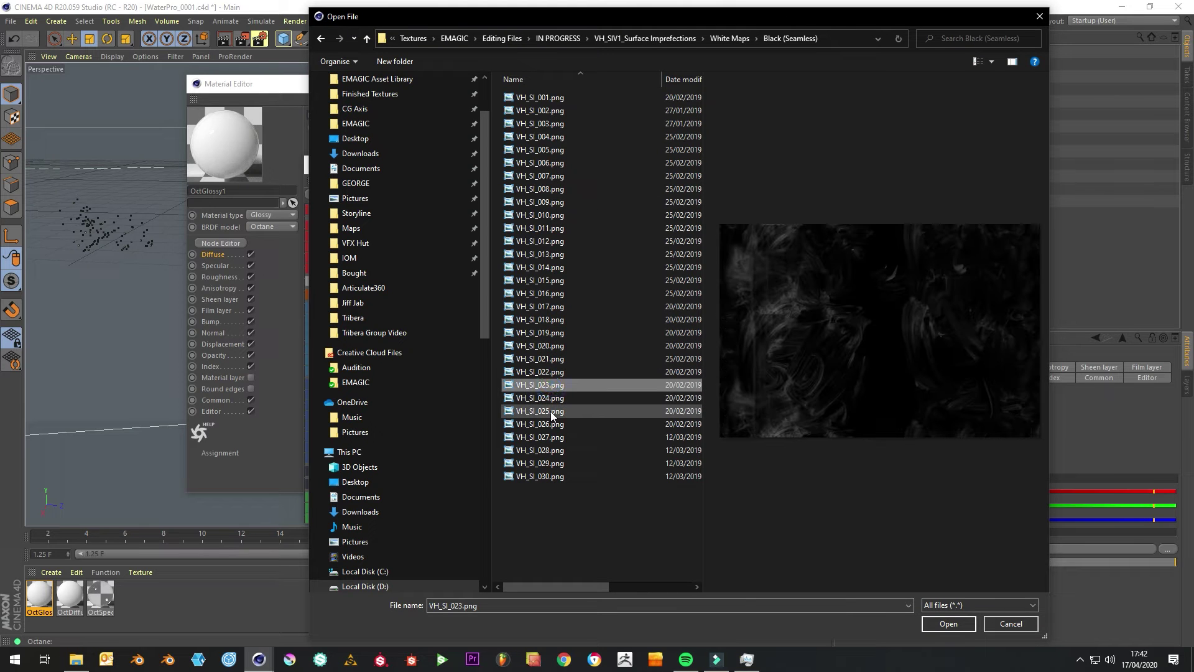
pyautogui.click(551, 411)
pyautogui.click(552, 438)
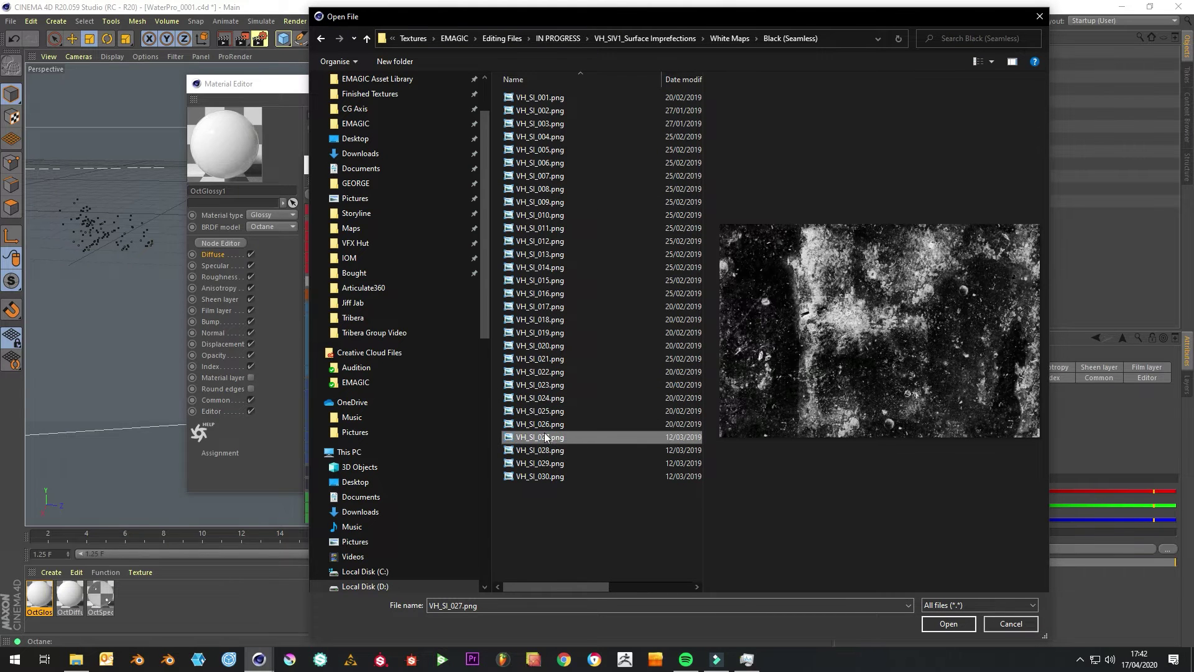
pyautogui.click(540, 426)
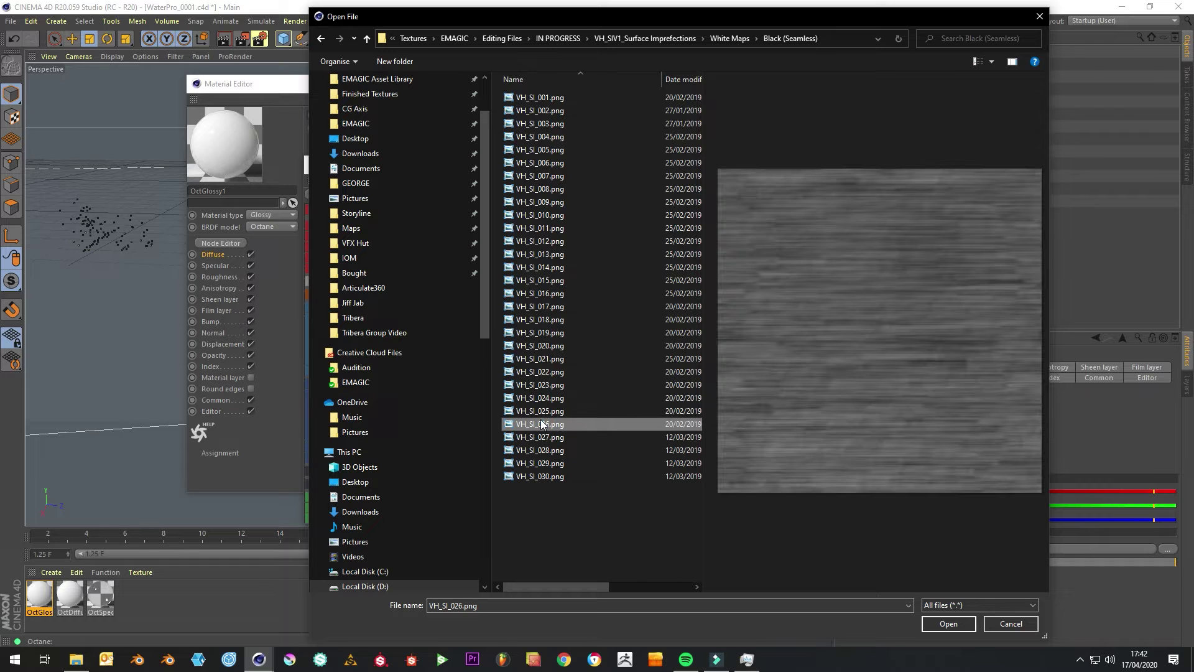
pyautogui.click(543, 437)
pyautogui.click(553, 451)
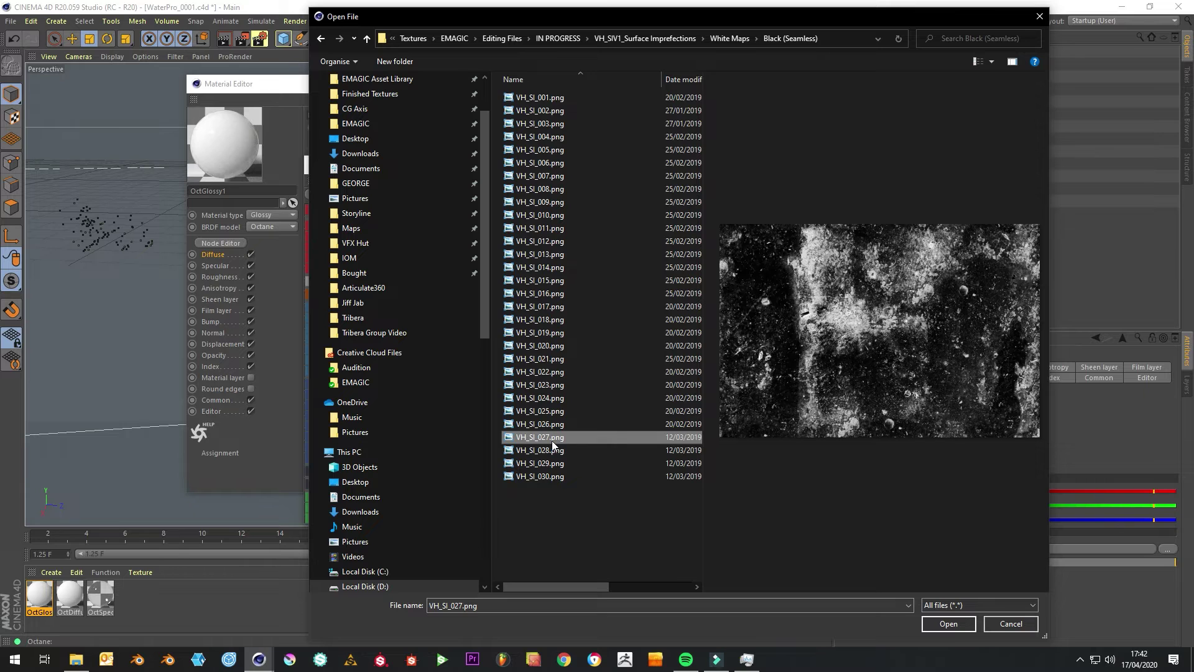
pyautogui.doubleClick(551, 441)
pyautogui.click(666, 374)
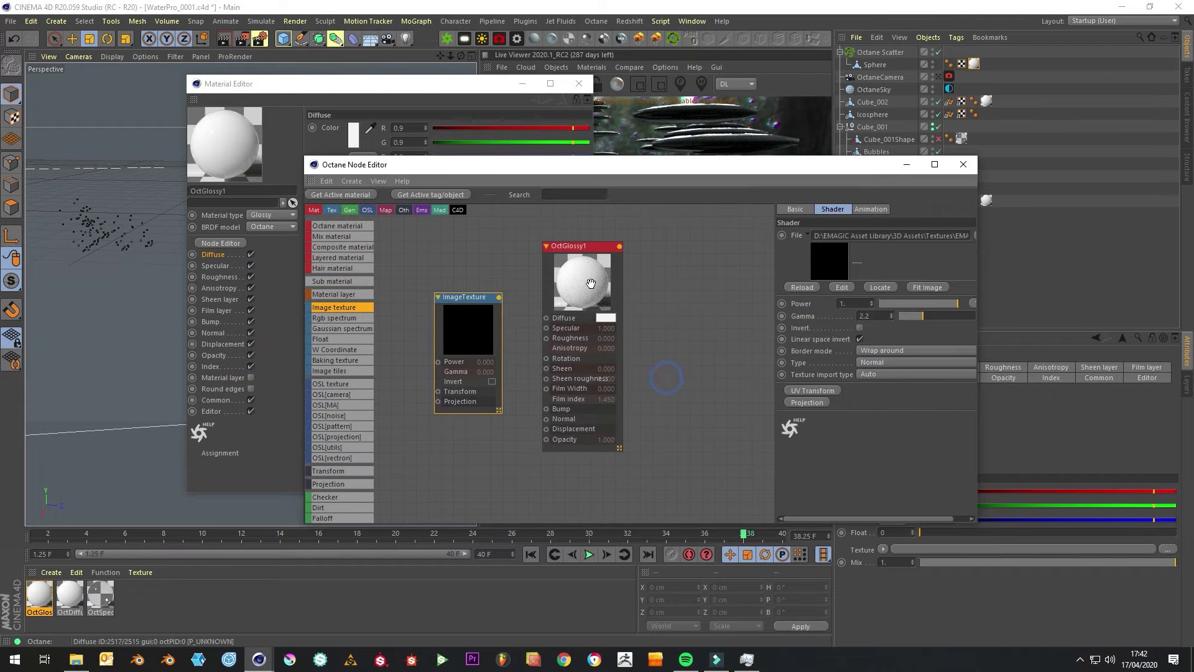
# Close the Material Editor, narrow the Node Editor and move it off the render, and space the texture and material nodes apart.
pyautogui.moveTo(592, 284); pyautogui.dragTo(657, 303)
pyautogui.moveTo(597, 165); pyautogui.dragTo(485, 209)
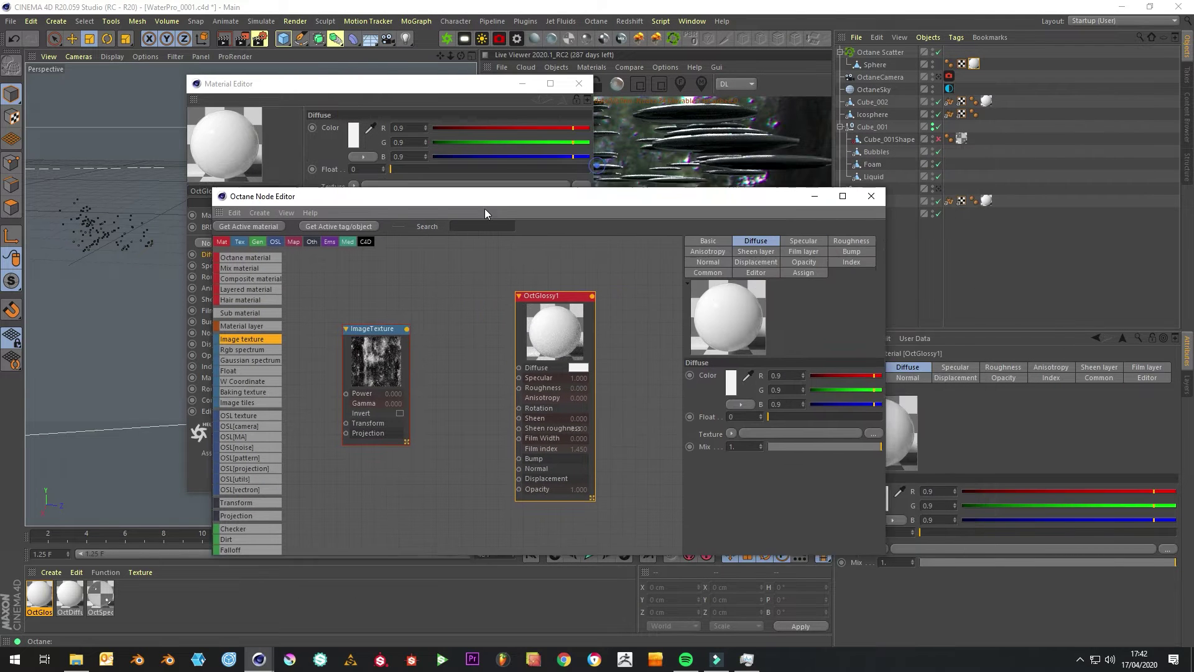
pyautogui.click(579, 83)
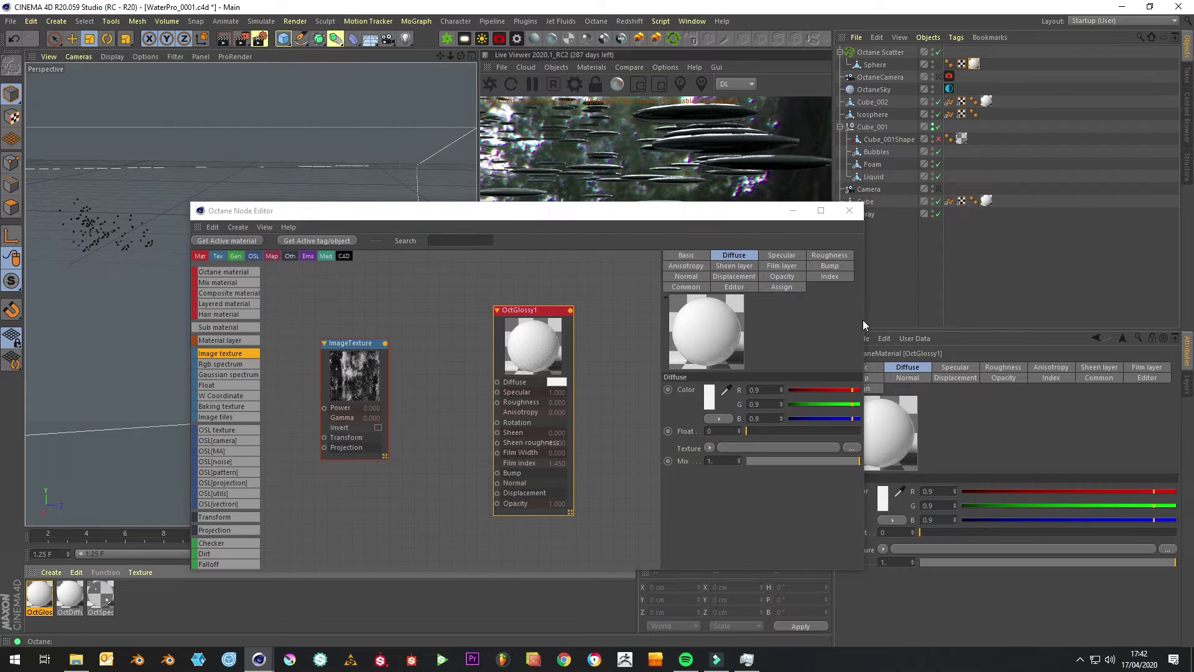
pyautogui.moveTo(864, 319); pyautogui.dragTo(678, 326)
pyautogui.moveTo(463, 213); pyautogui.dragTo(349, 110)
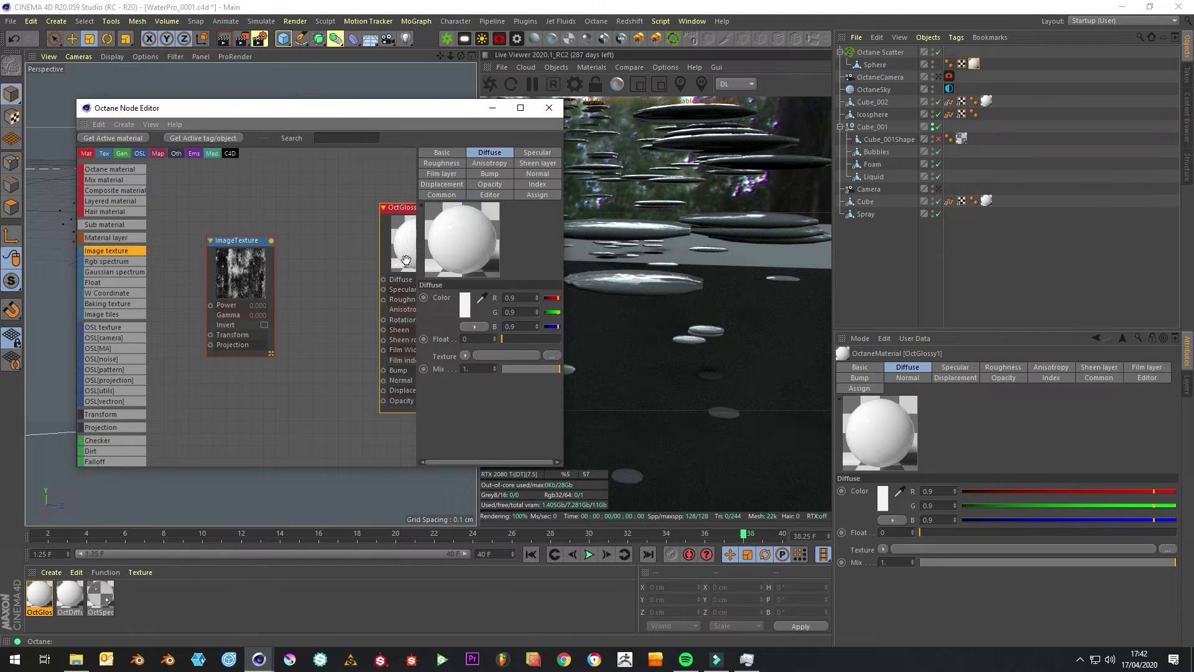
pyautogui.moveTo(406, 260); pyautogui.dragTo(331, 238)
pyautogui.moveTo(247, 275); pyautogui.dragTo(197, 272)
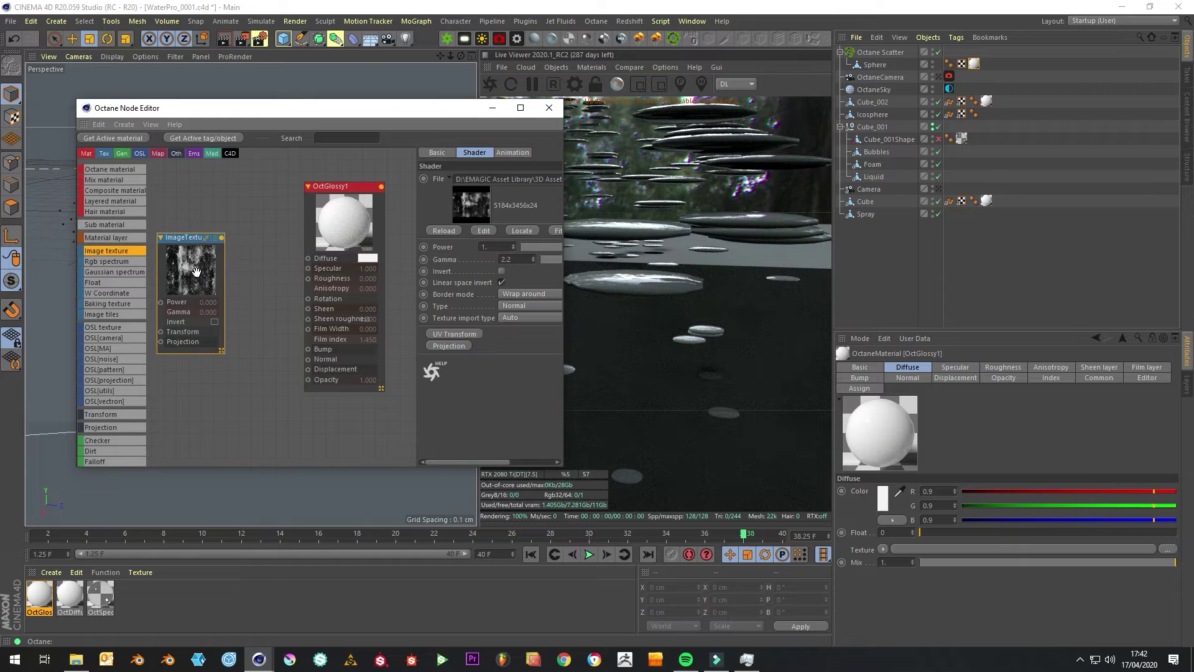
# Set the glossy material's index to about 1.96 and connect the image texture to its Opacity input.
pyautogui.click(347, 240)
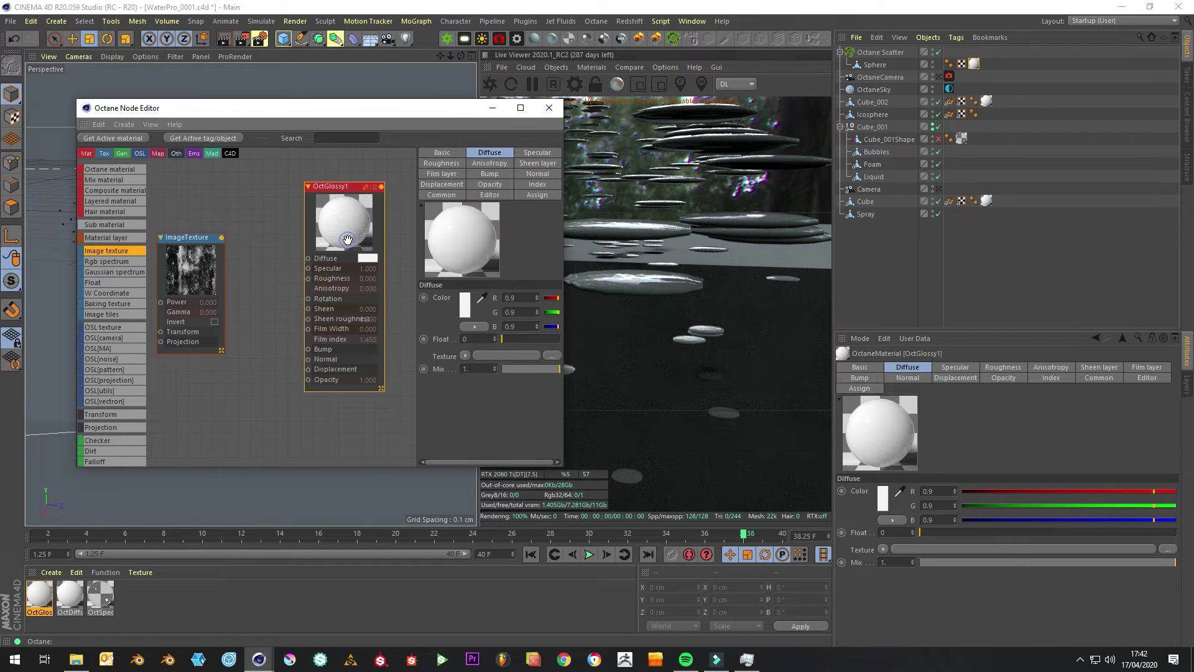
pyautogui.click(533, 184)
pyautogui.moveTo(508, 299); pyautogui.dragTo(505, 297)
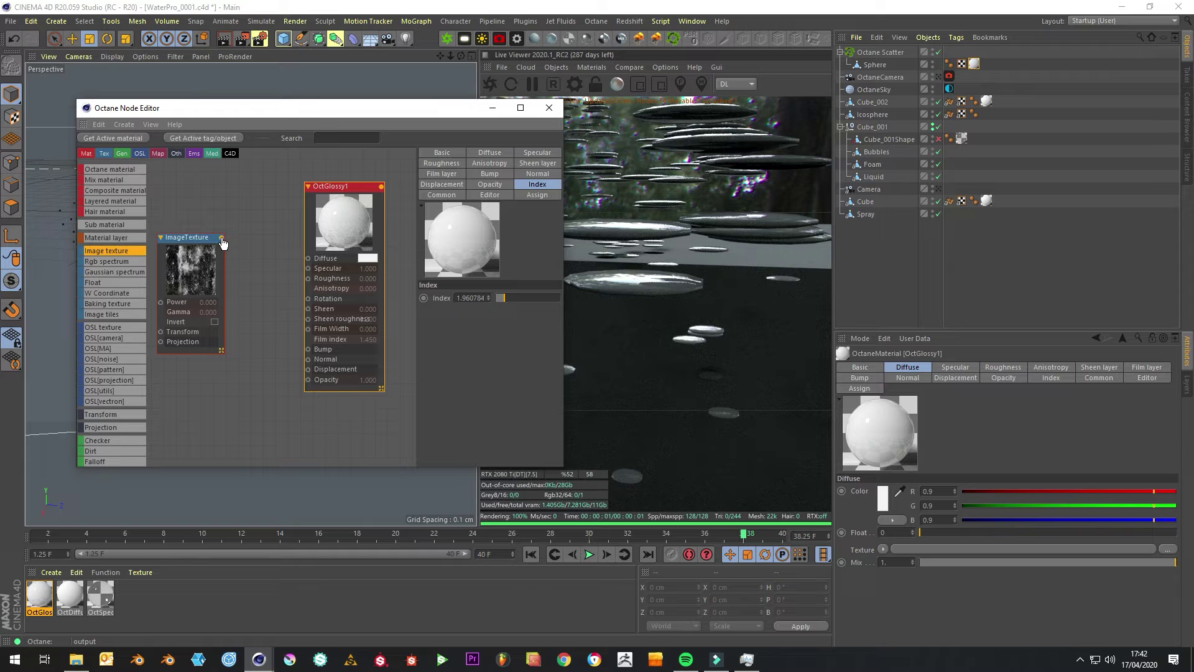
pyautogui.moveTo(222, 239); pyautogui.dragTo(310, 381)
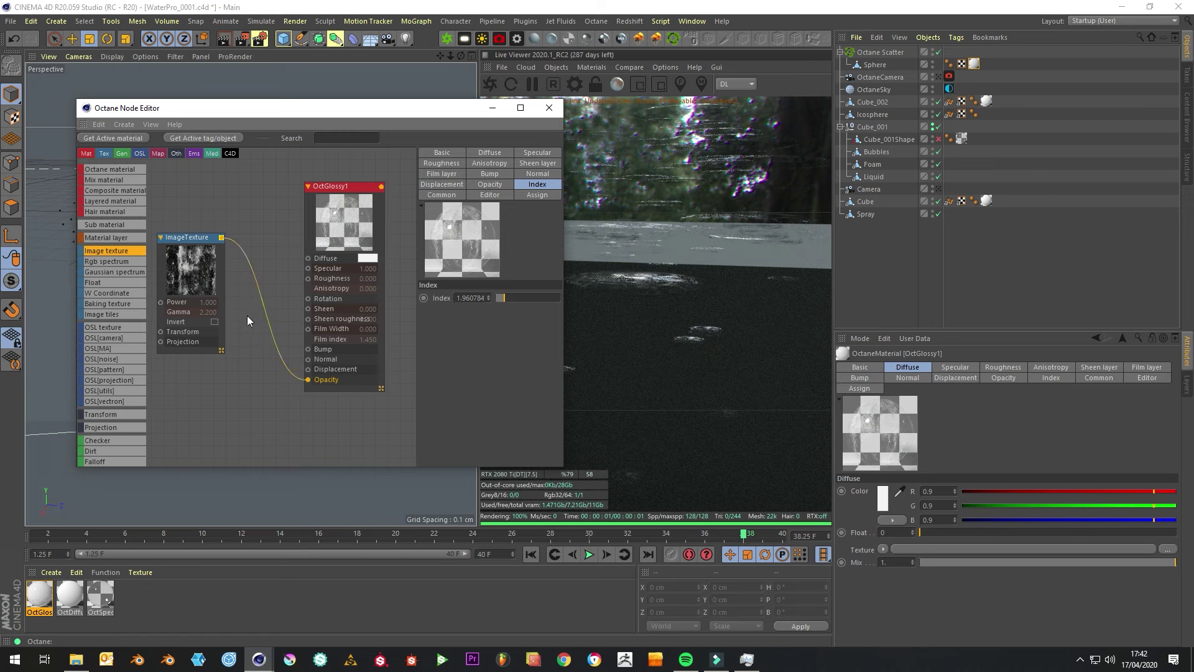
# Invert the opacity image texture, reduce its power to about 0.488 and set its gamma to about 0.474.
pyautogui.click(220, 261)
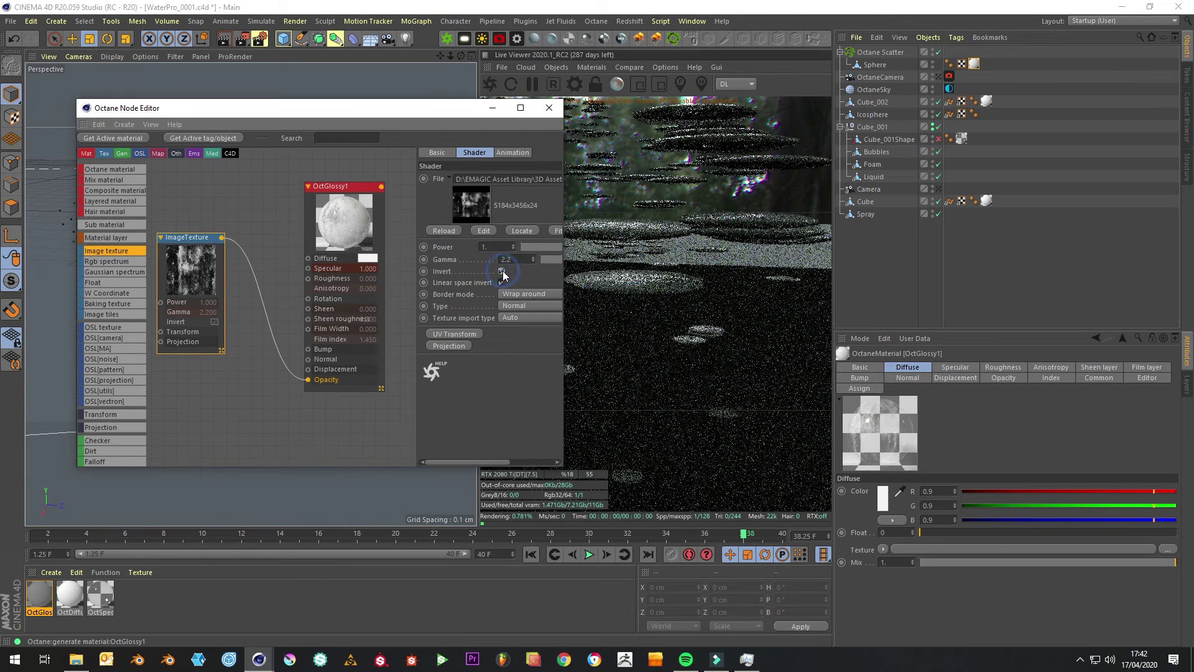
pyautogui.click(503, 271)
pyautogui.moveTo(567, 276)
pyautogui.mouseDown()
pyautogui.moveTo(612, 275)
pyautogui.moveTo(576, 262)
pyautogui.mouseUp()
pyautogui.click(533, 271)
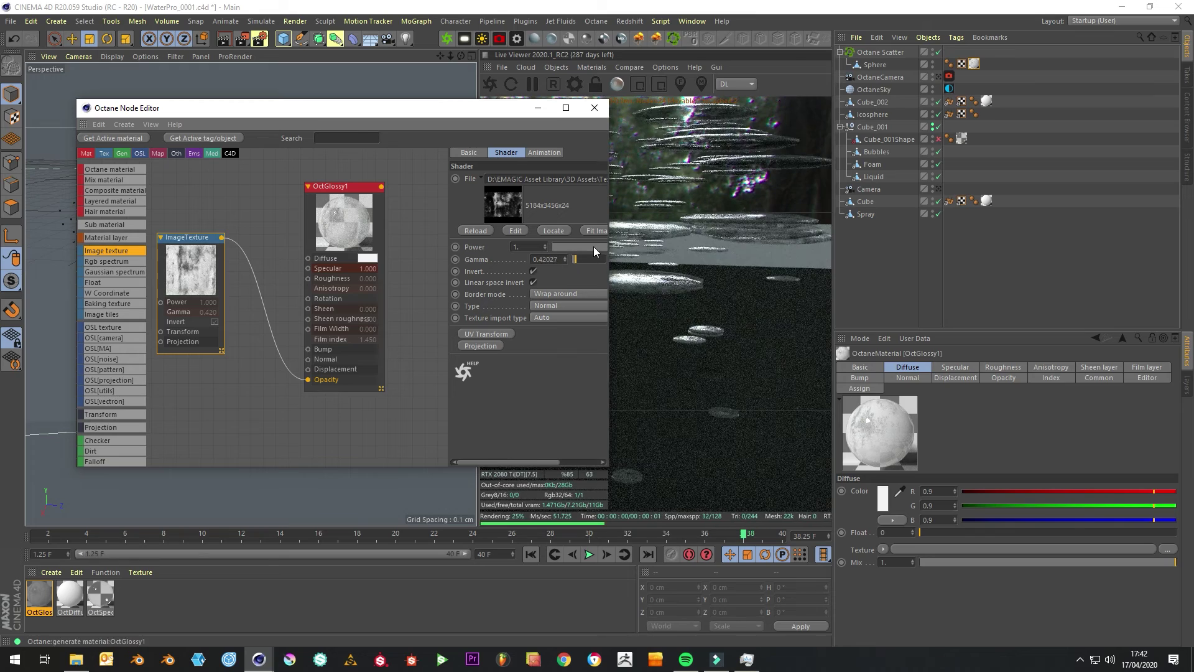
pyautogui.click(591, 246)
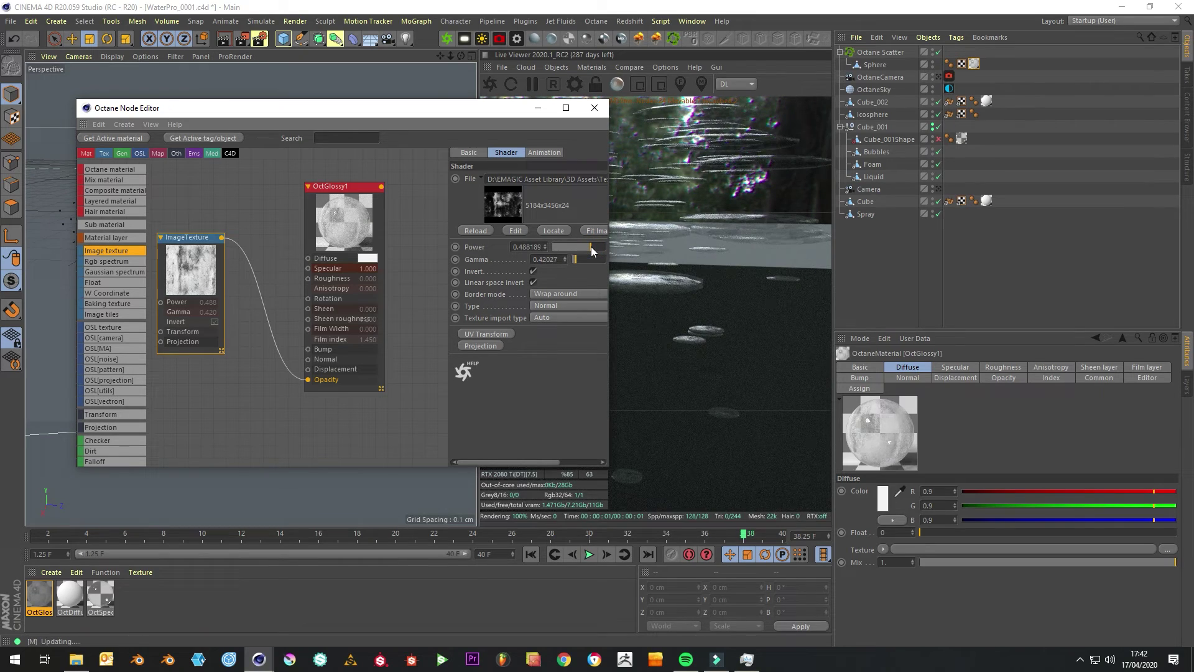
pyautogui.moveTo(574, 259); pyautogui.dragTo(576, 259)
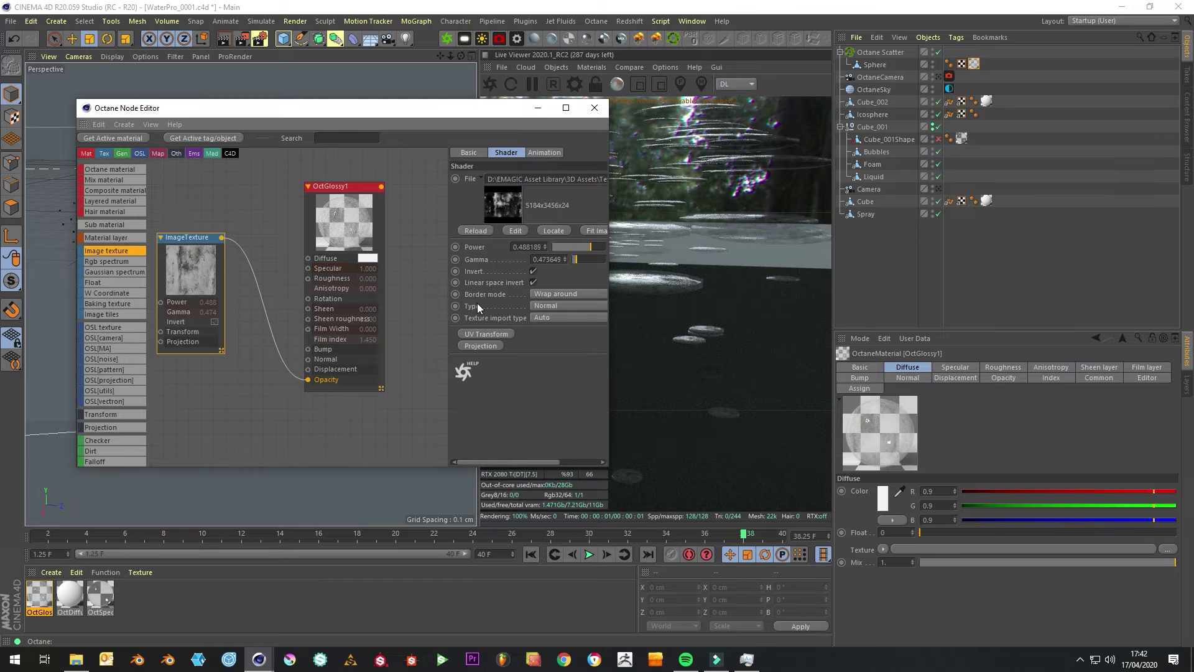
# Close the Node Editor and set the Octane Scatter's scale values to 0.54, 0.38 and 0.77.
pyautogui.click(607, 111)
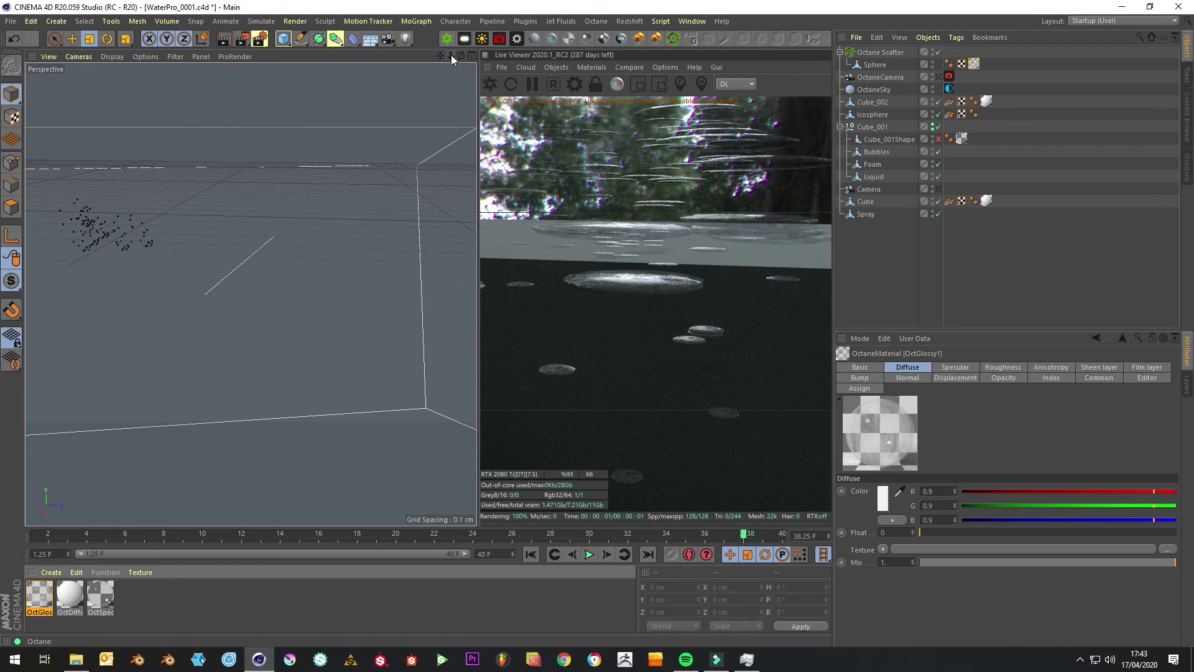
pyautogui.moveTo(450, 56); pyautogui.dragTo(360, 35)
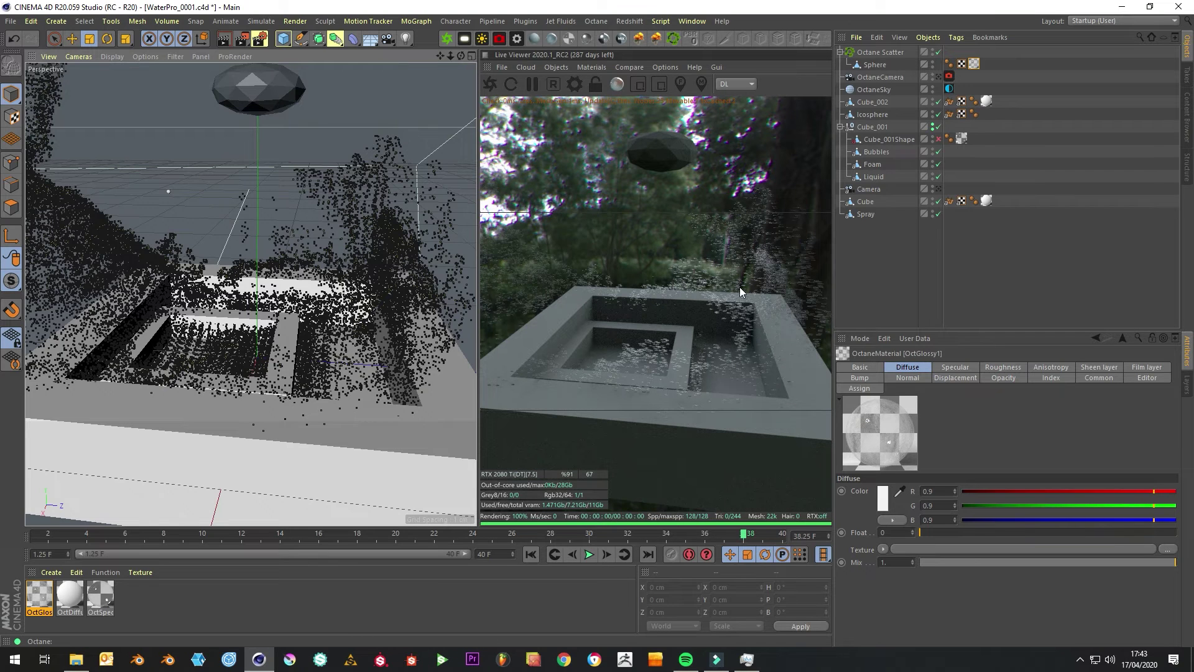
pyautogui.click(871, 66)
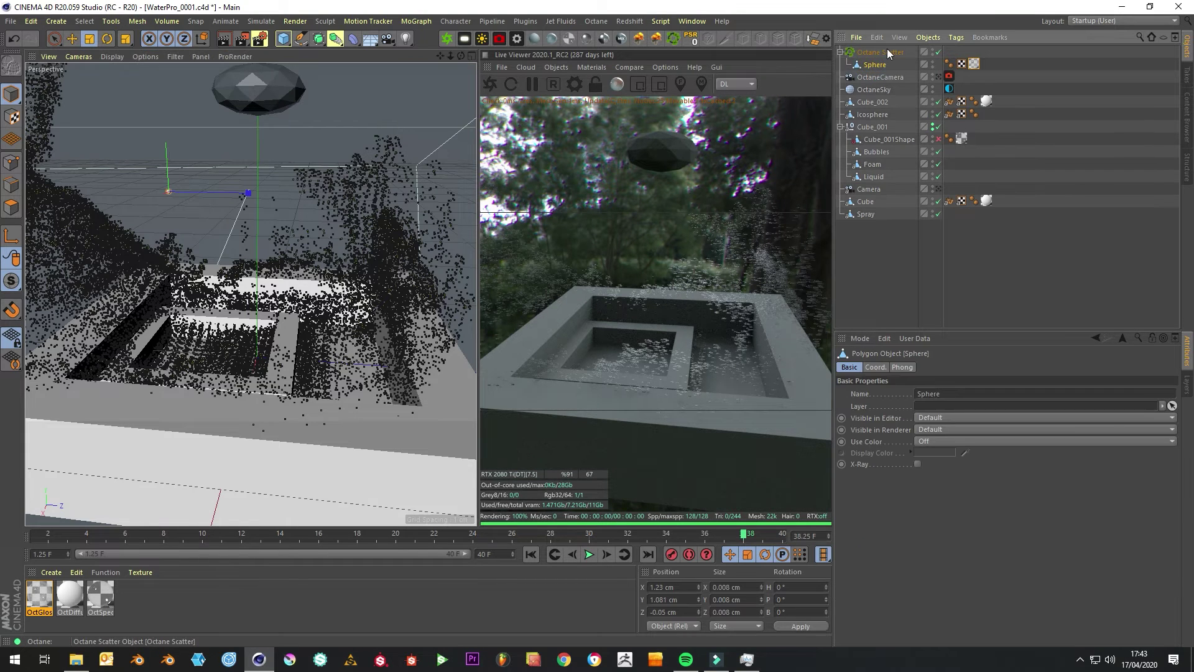
pyautogui.click(887, 52)
pyautogui.moveTo(1004, 621)
pyautogui.mouseDown()
pyautogui.moveTo(960, 625)
pyautogui.moveTo(1006, 617)
pyautogui.moveTo(1050, 637)
pyautogui.moveTo(1005, 619)
pyautogui.moveTo(1005, 602)
pyautogui.mouseUp()
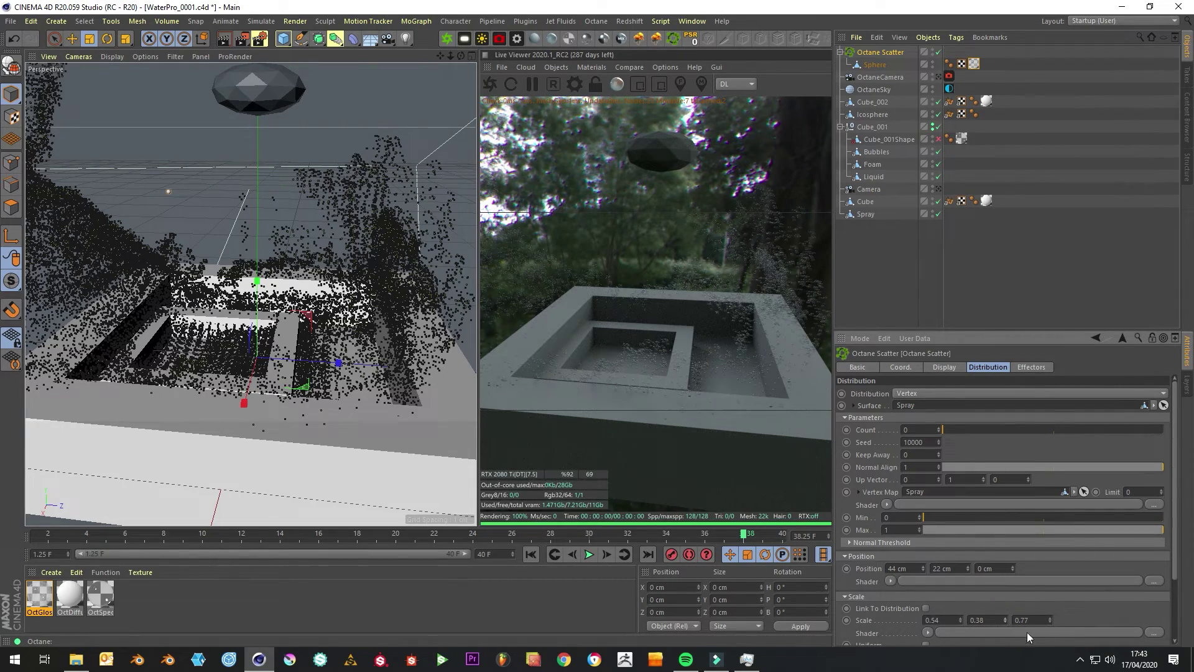
pyautogui.click(941, 246)
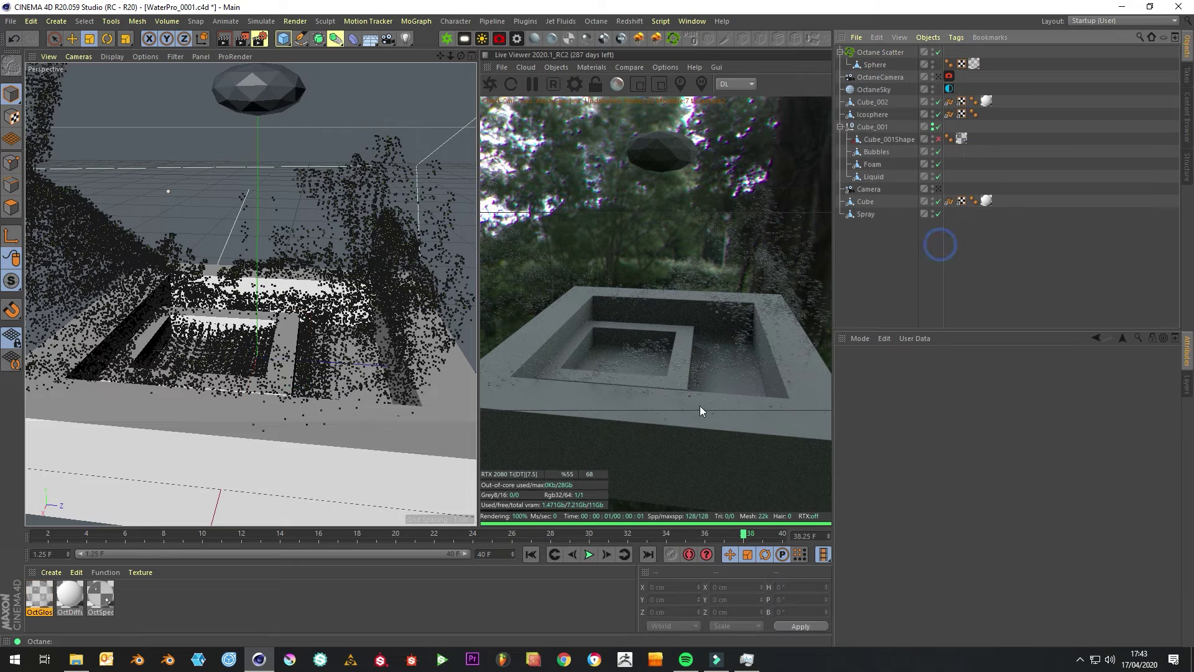
# Save the scene and re-enable the Cube_001Shape liquid mesh.
pyautogui.click(11, 21)
pyautogui.click(32, 125)
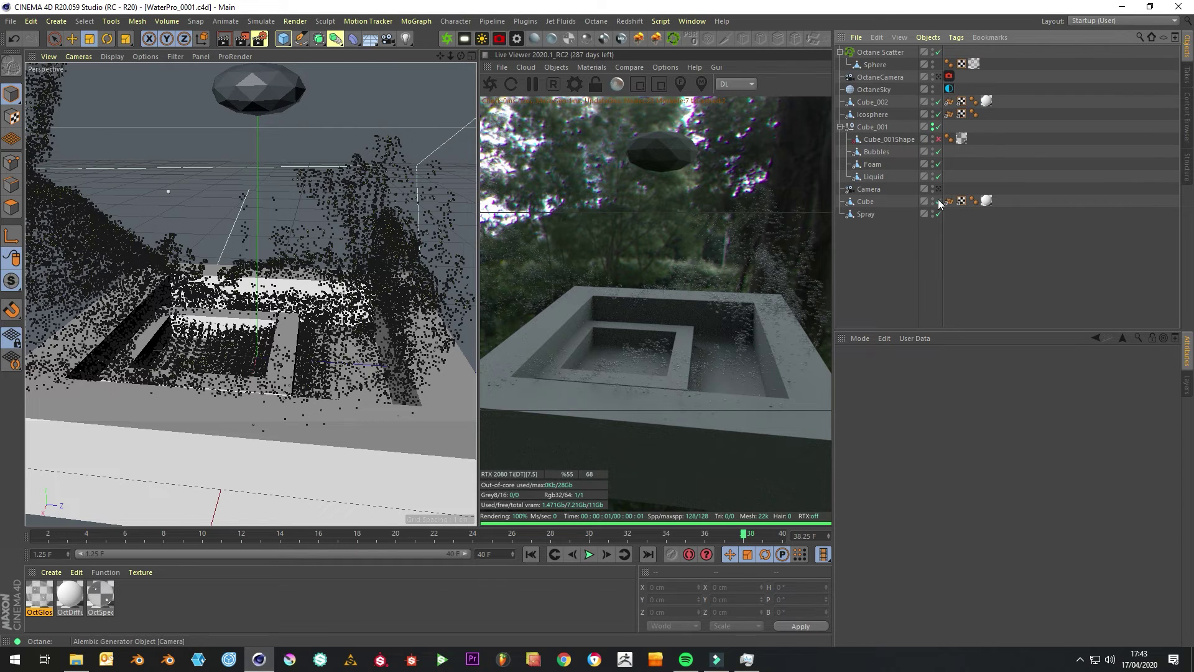
pyautogui.click(938, 140)
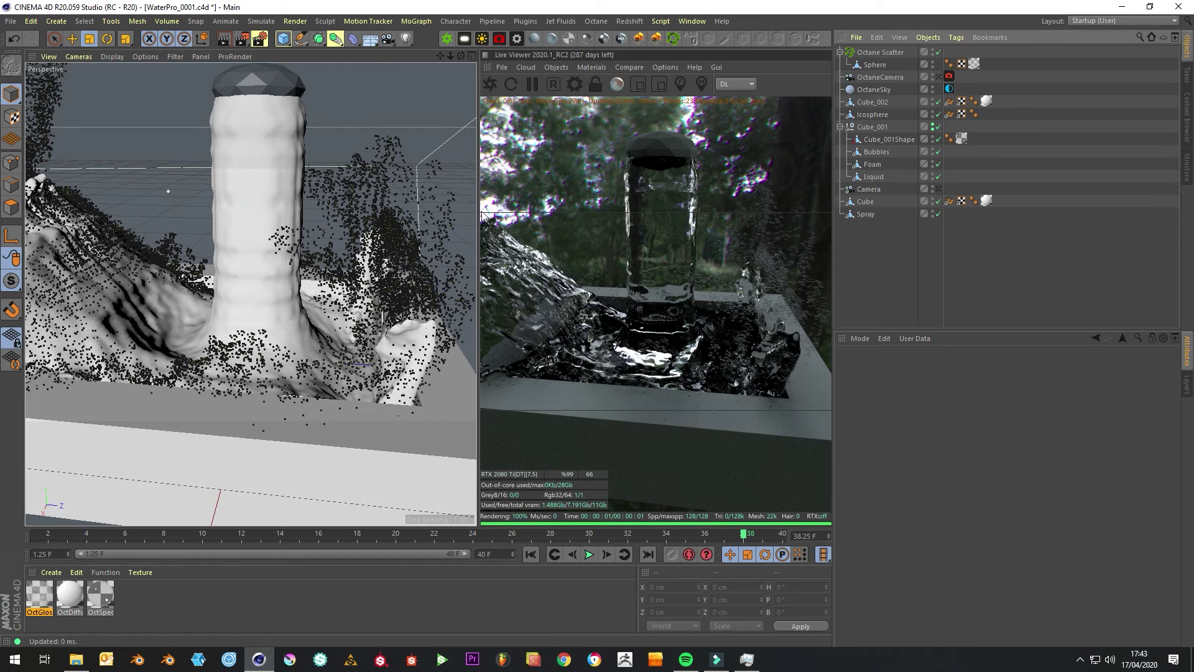
# Widen the Live Viewer and preview the whole splash, playing the animation from its start and scrubbing to frame 32.
pyautogui.moveTo(483, 214); pyautogui.dragTo(437, 214)
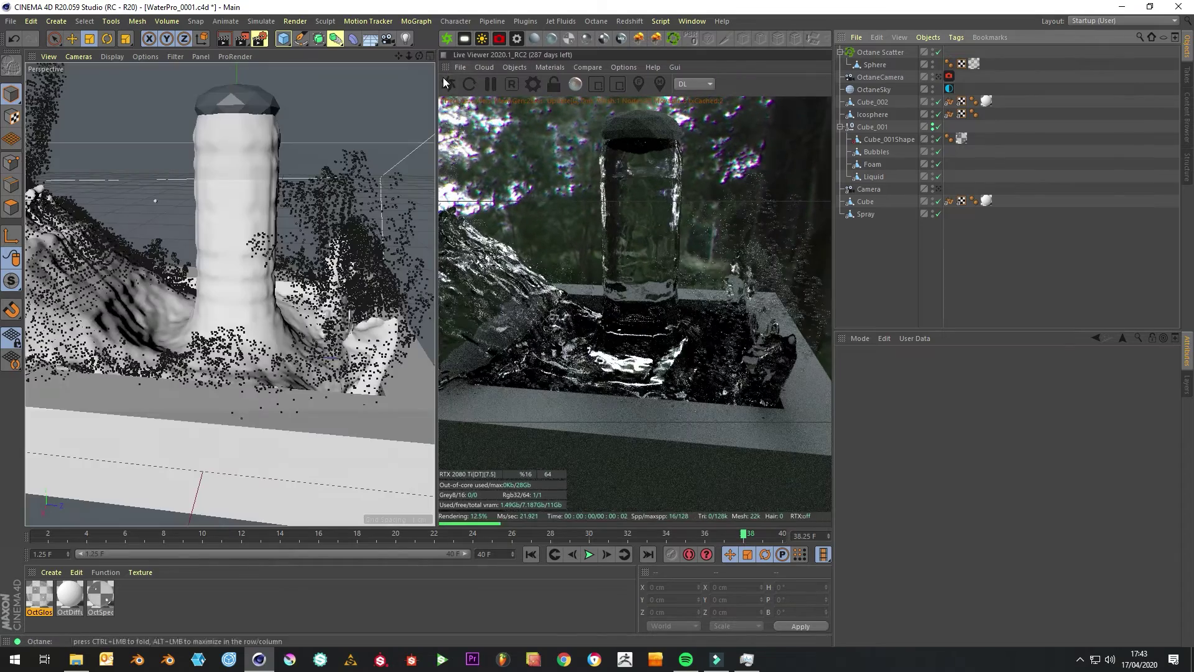
pyautogui.moveTo(409, 56)
pyautogui.mouseDown()
pyautogui.moveTo(391, 56)
pyautogui.moveTo(431, 57)
pyautogui.mouseUp()
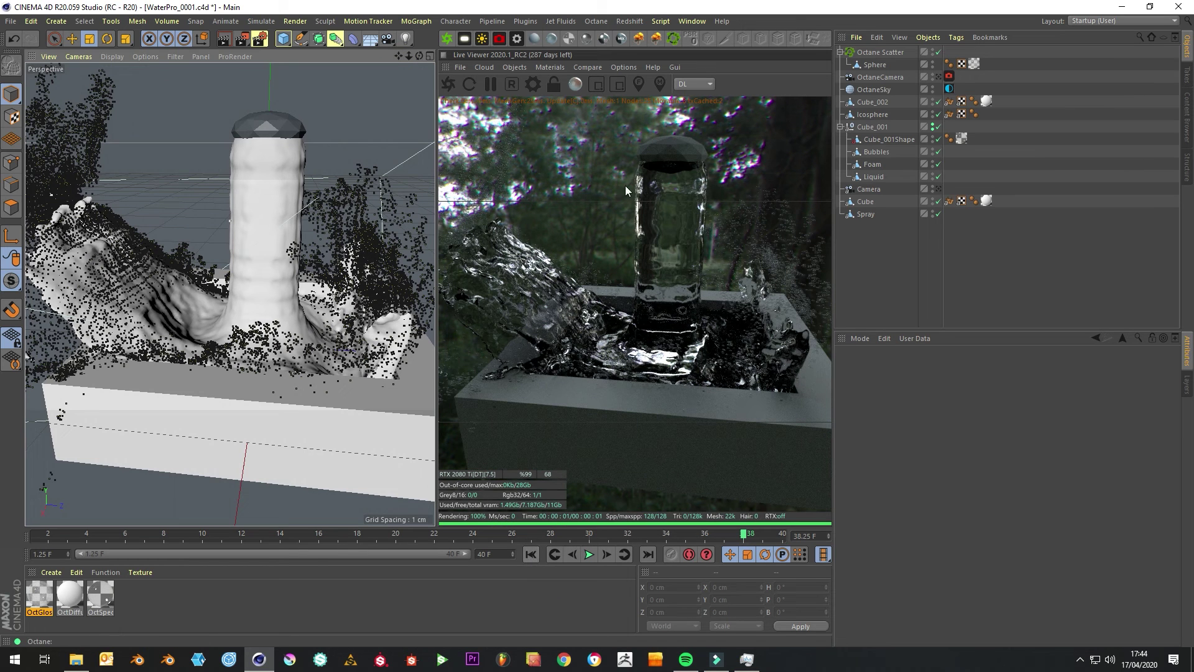
pyautogui.click(530, 555)
pyautogui.click(589, 555)
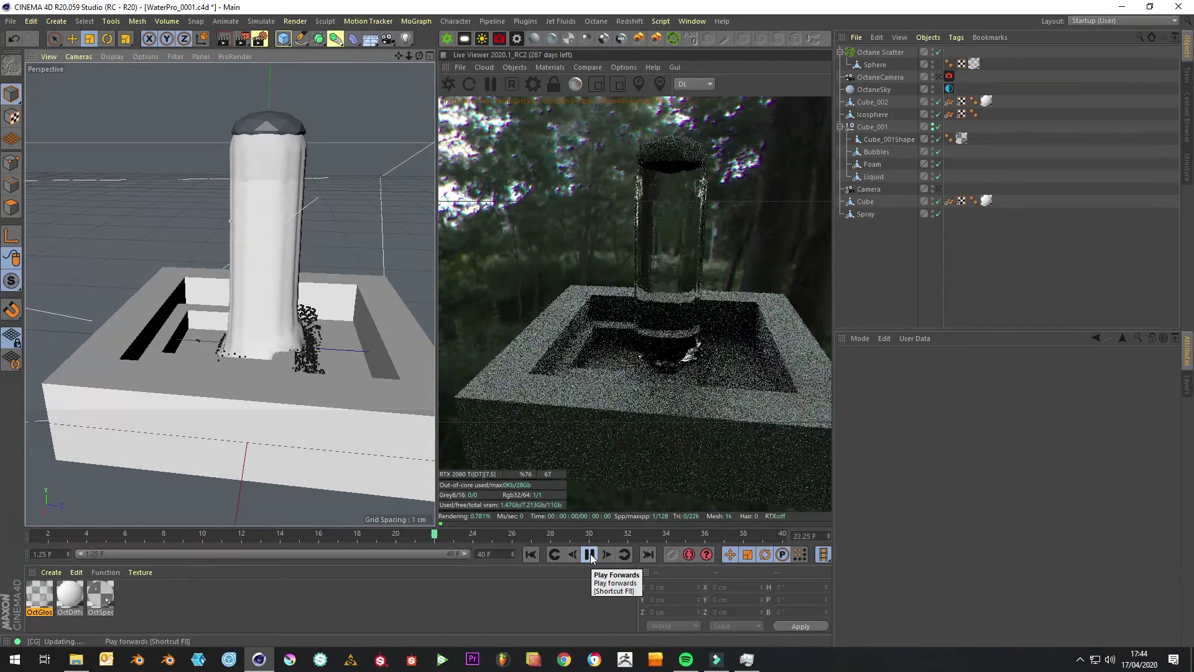
pyautogui.click(589, 554)
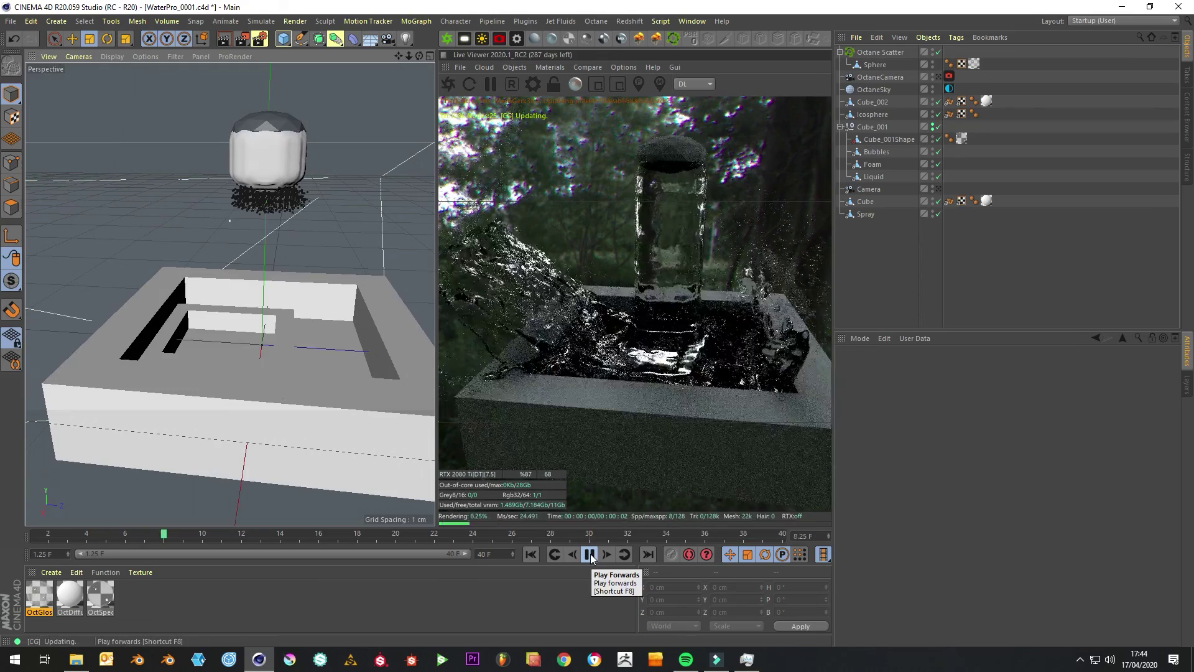
pyautogui.moveTo(215, 535); pyautogui.dragTo(625, 534)
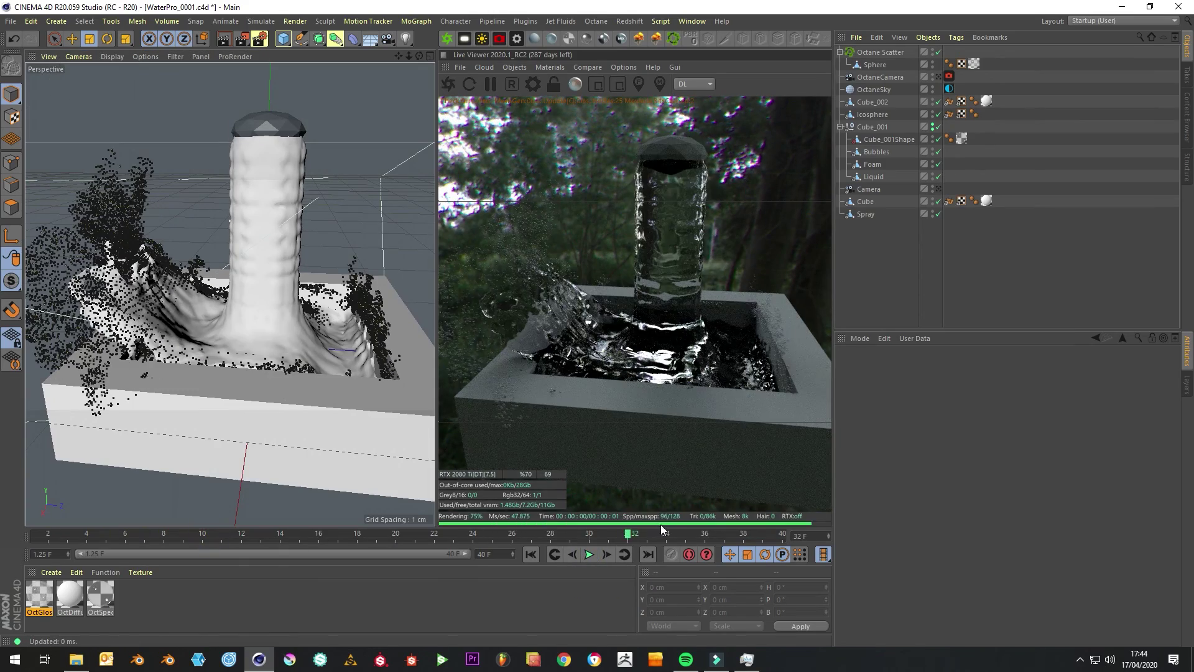